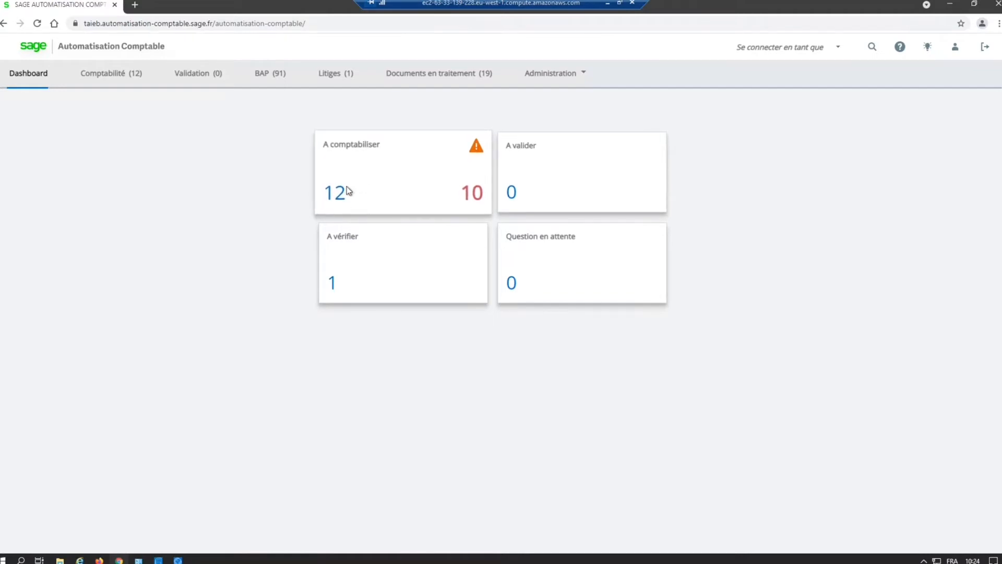
Step: Review the list of invoices awaiting accounting in the Comptabilité section
click(476, 198)
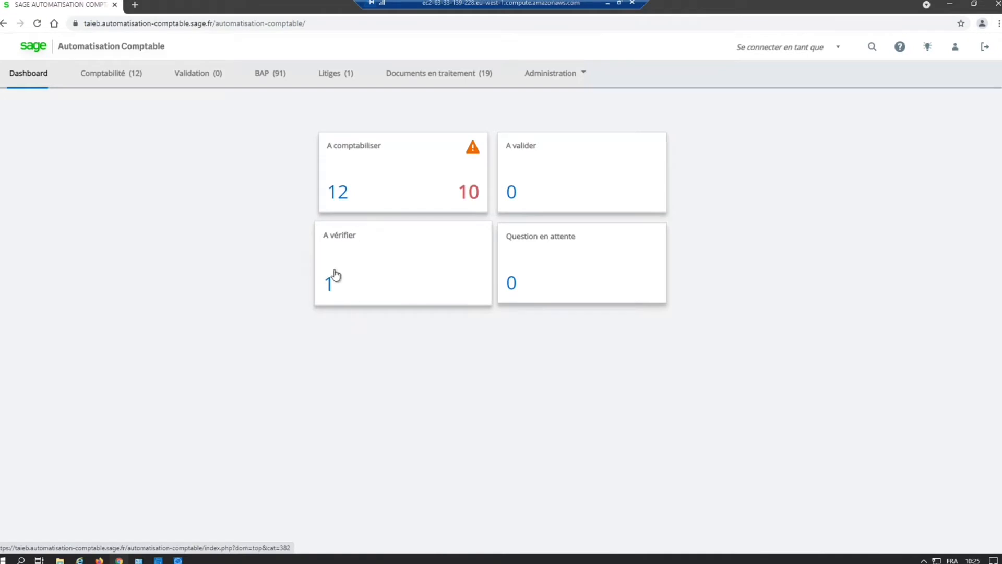
click(556, 281)
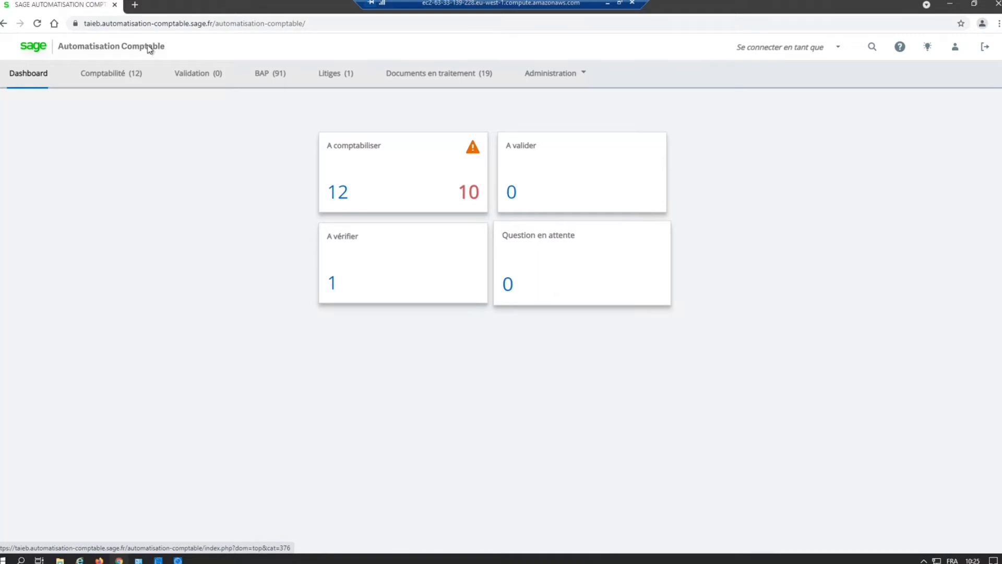
click(116, 79)
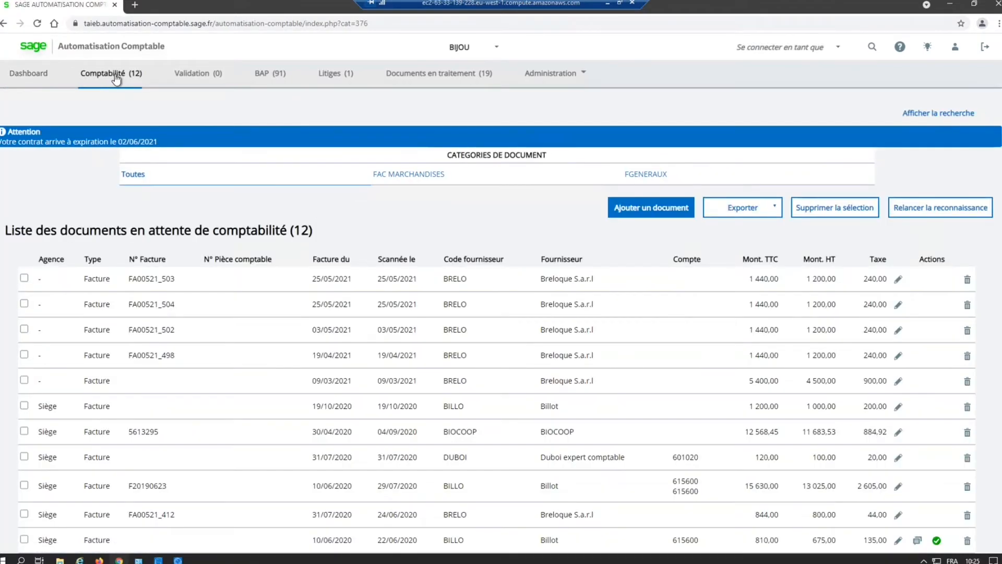
scroll(131, 391, down, 4)
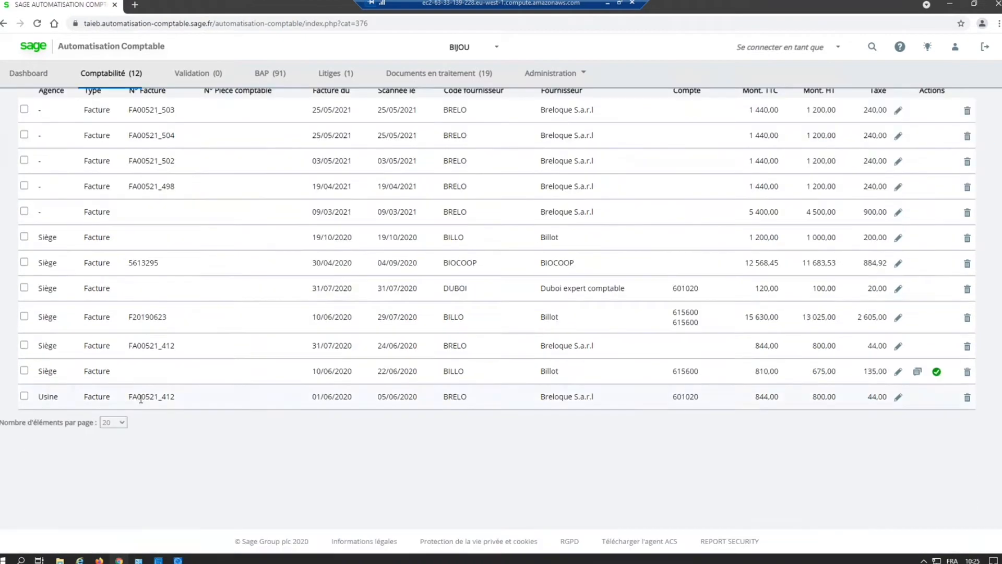
scroll(138, 394, up, 4)
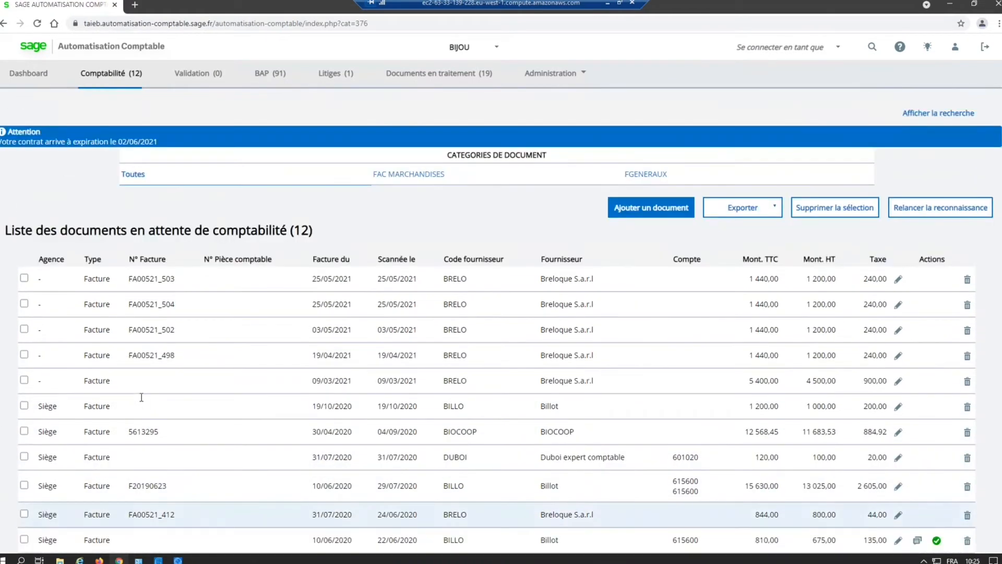
Step: View the documents awaiting validation and those approved for payment (BAP)
click(188, 70)
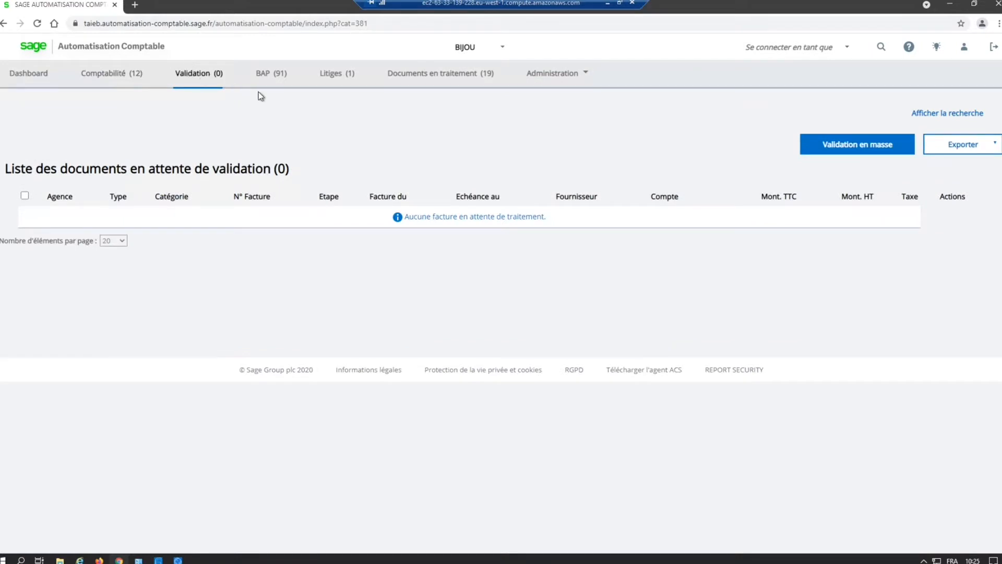
click(277, 83)
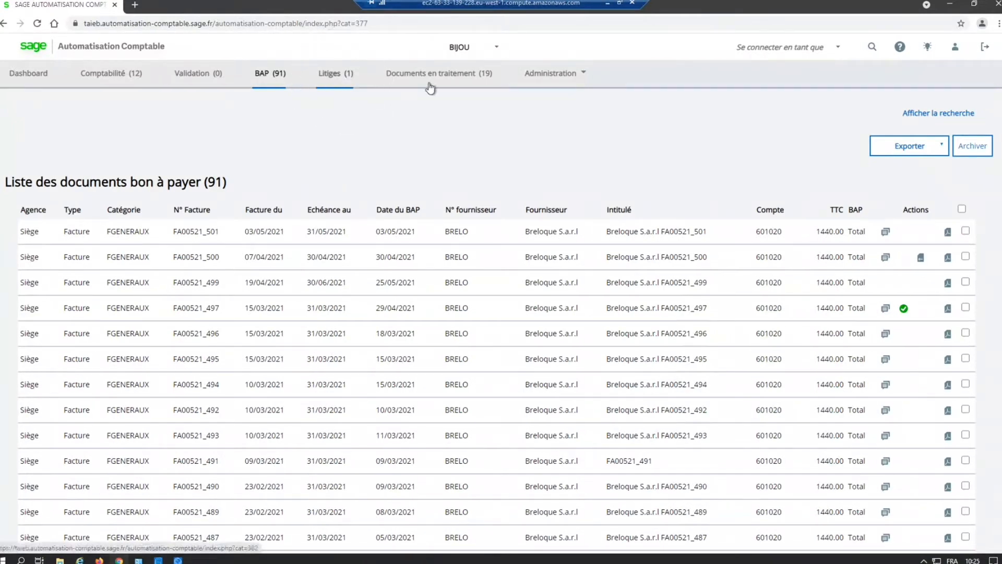
Step: Examine the list of documents being processed, checking who each invoice is awaiting validation from
click(452, 85)
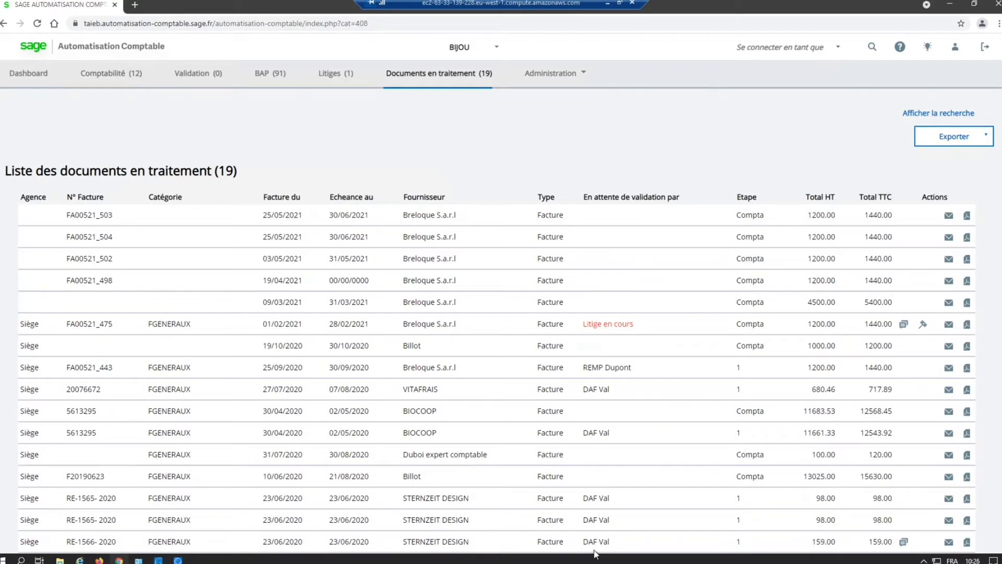
click(642, 203)
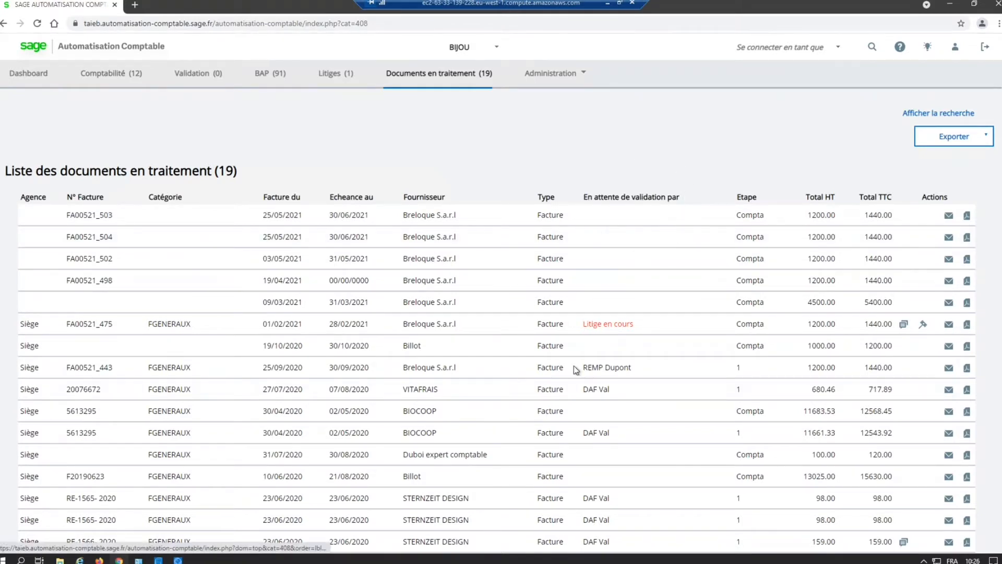
click(616, 368)
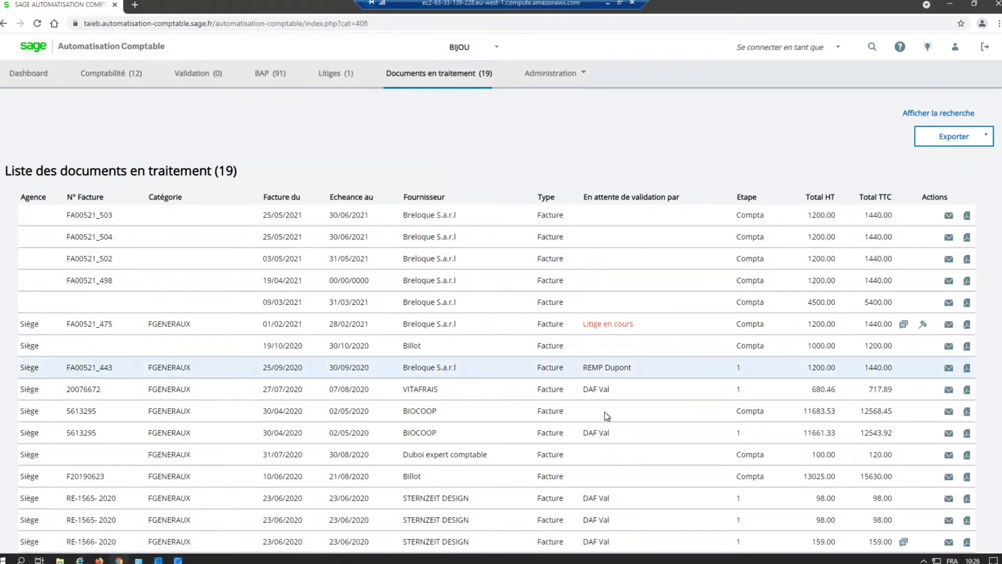
click(602, 388)
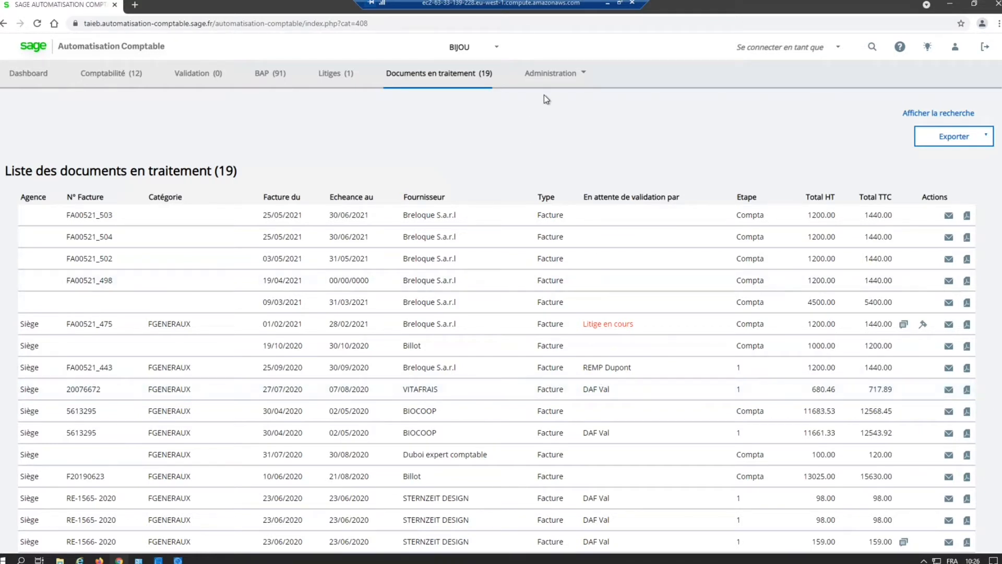
Step: Browse the supplier accounts in the administration data and view the blank form for adding an account
click(546, 77)
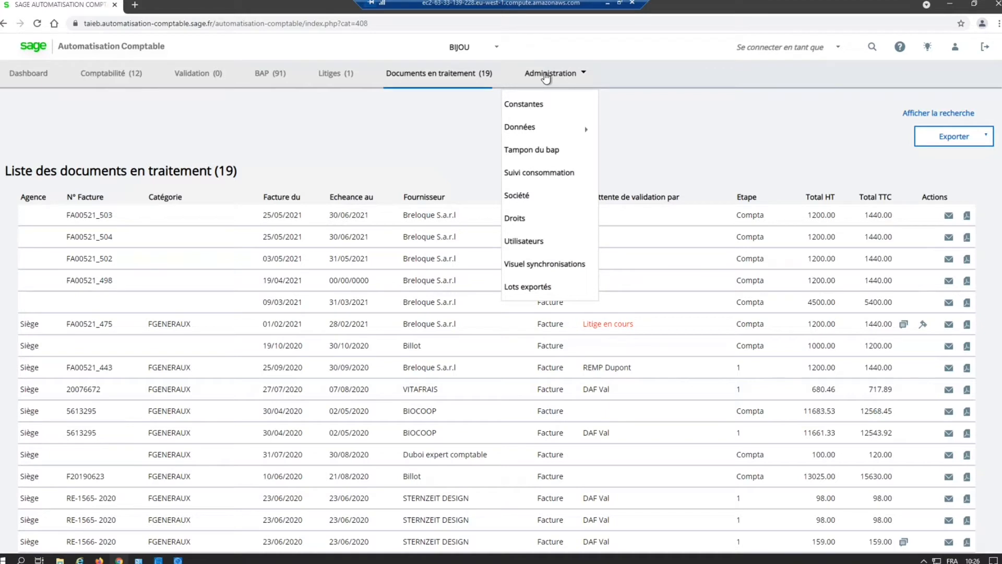
mouse_move(554, 128)
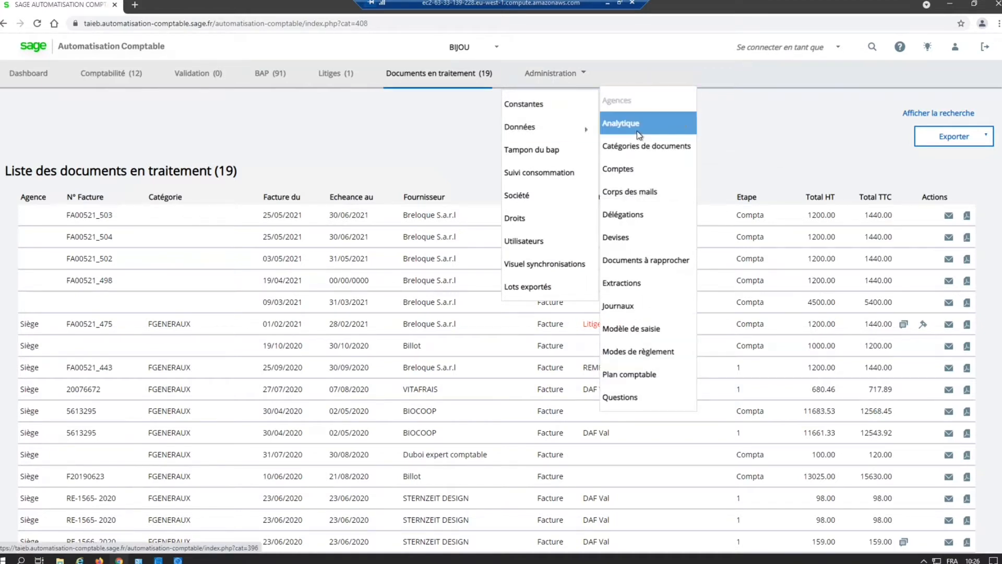
mouse_move(636, 135)
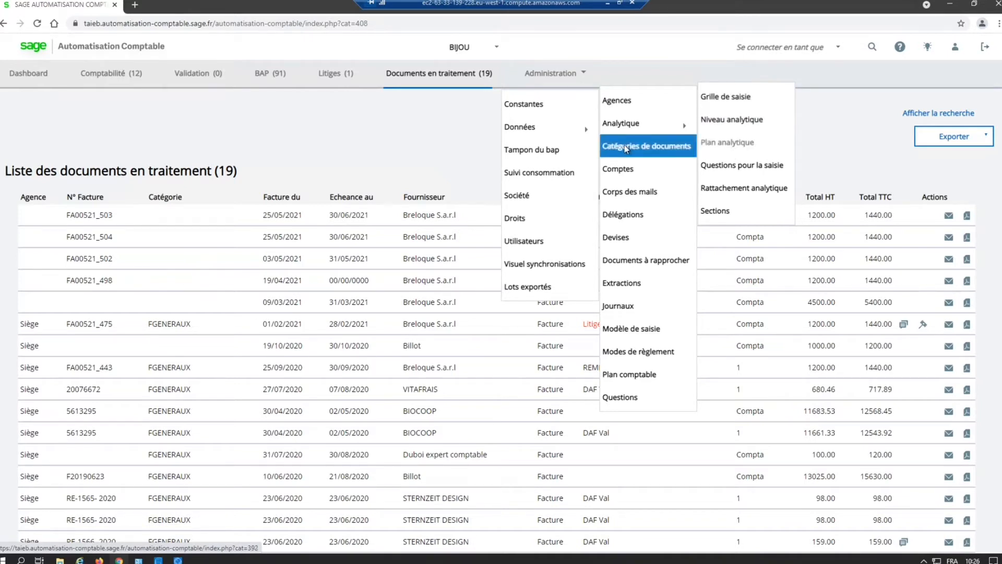
click(628, 170)
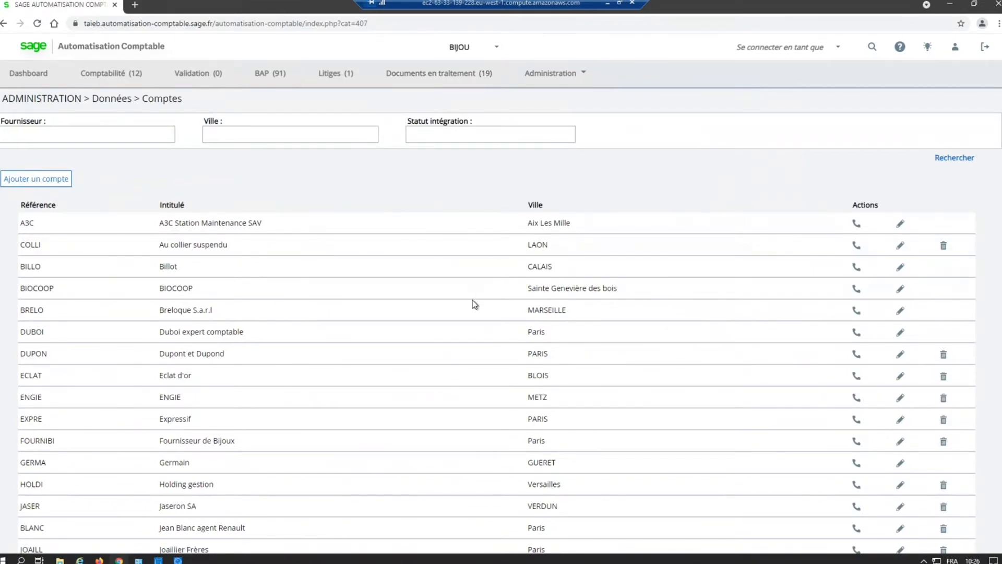
scroll(475, 311, down, 4)
scroll(475, 310, up, 2)
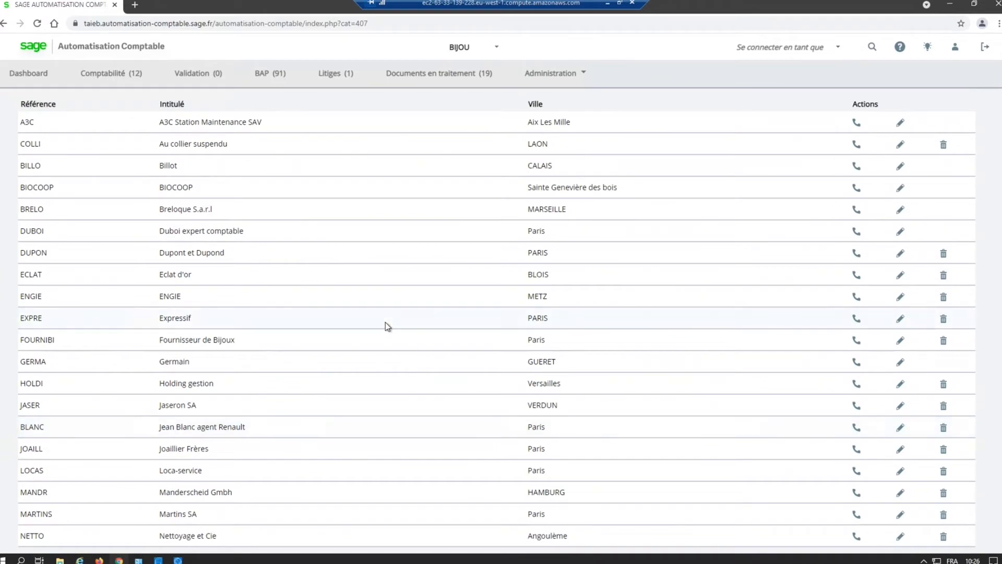
scroll(385, 320, up, 2)
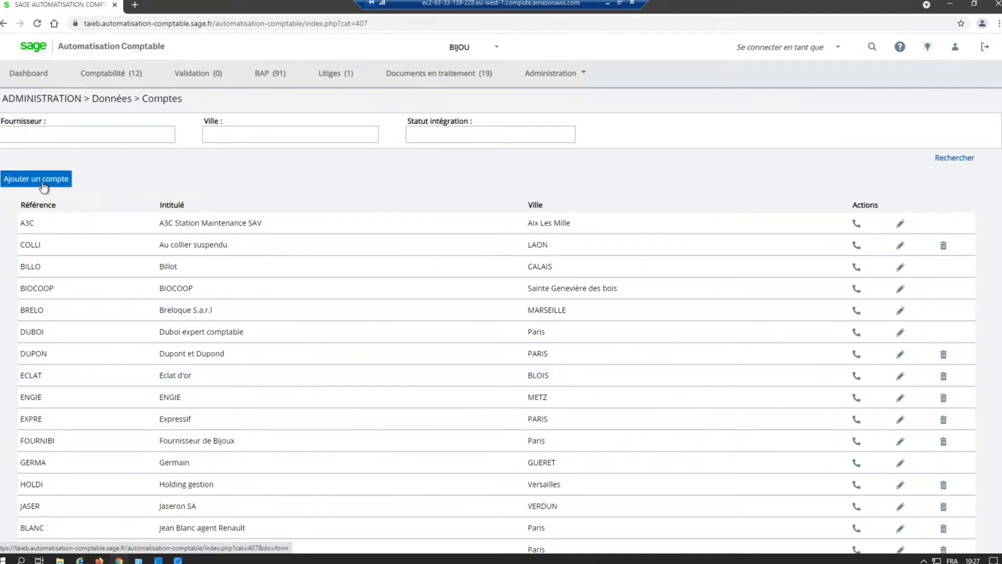
click(43, 184)
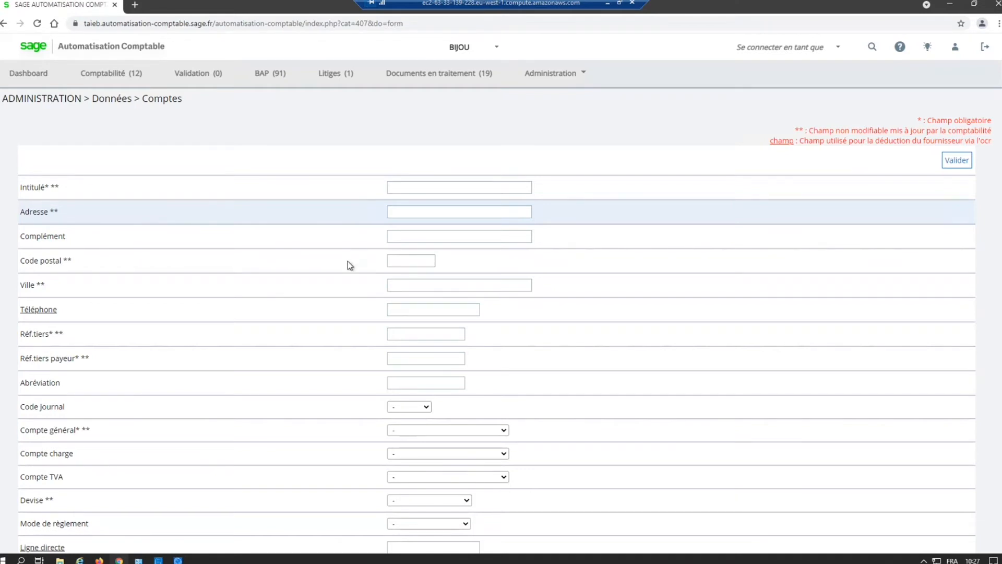
click(4, 23)
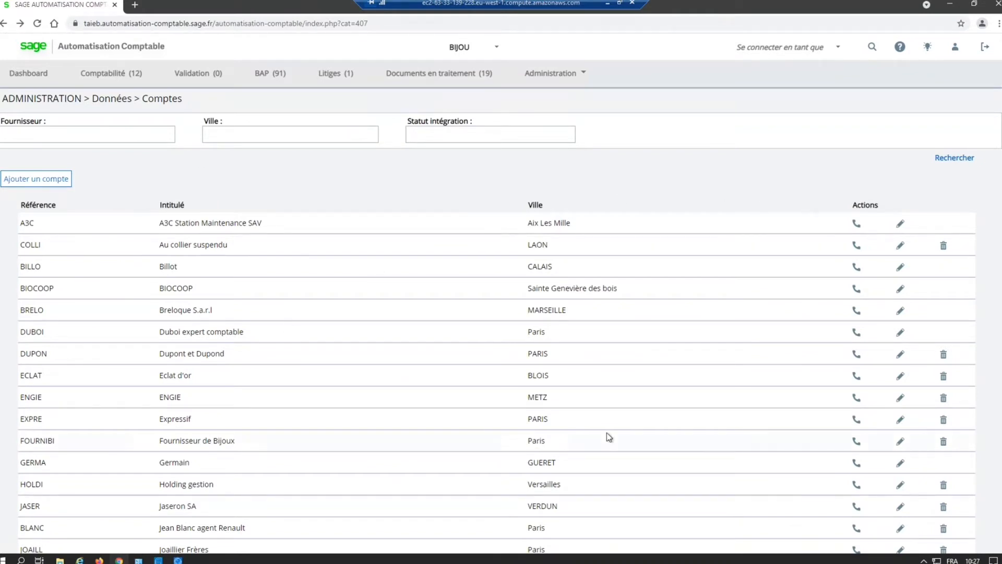
Step: Open the BILLO supplier account and examine its fields, including the underlined ones used for OCR supplier recognition
click(901, 268)
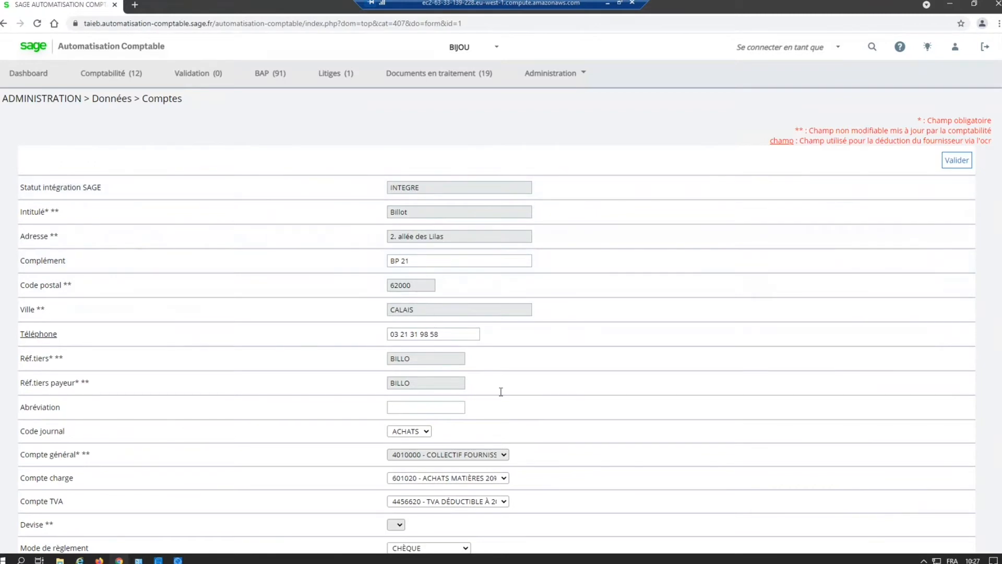
scroll(652, 438, down, 1)
scroll(654, 438, down, 2)
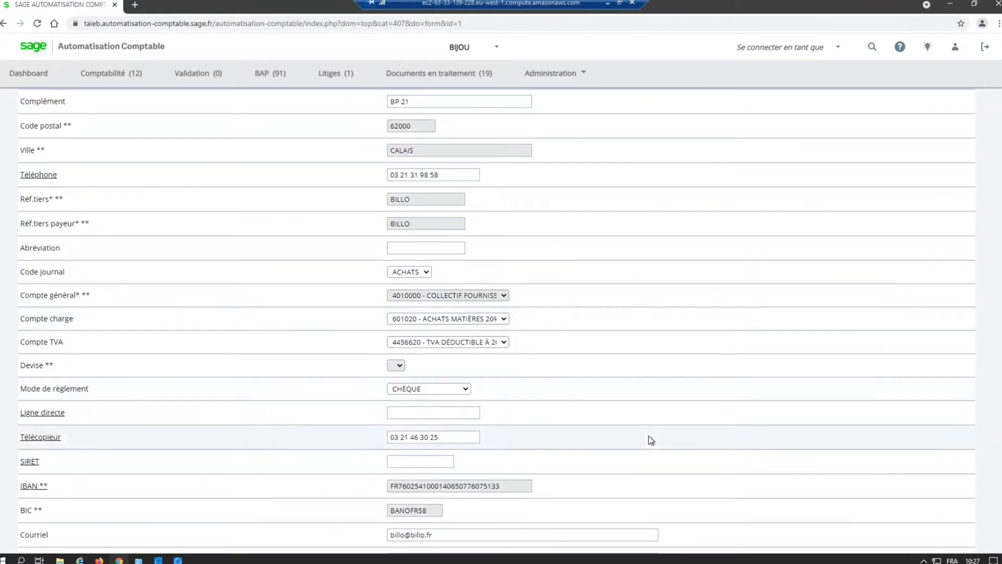
scroll(646, 444, down, 1)
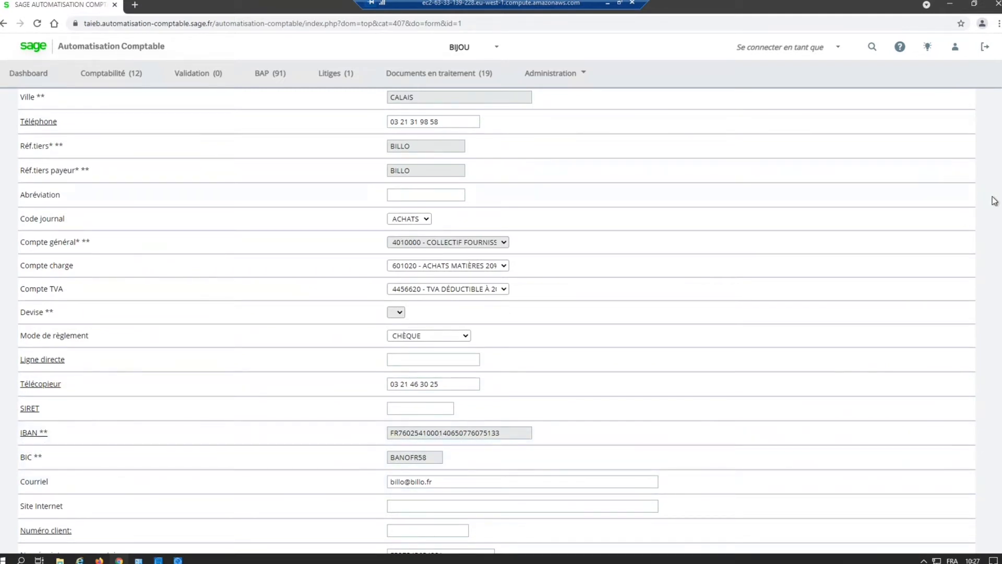
scroll(497, 320, up, 4)
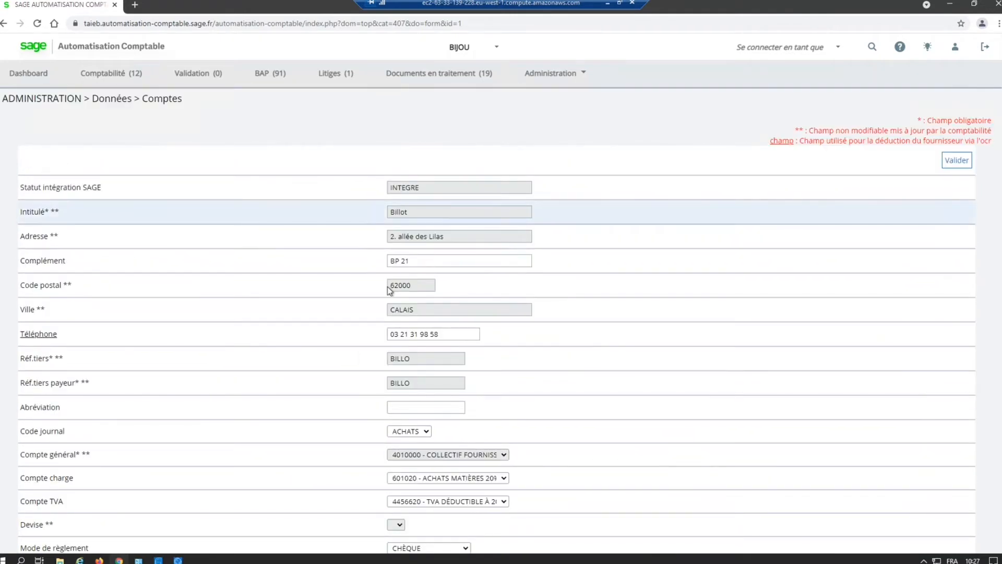
click(49, 334)
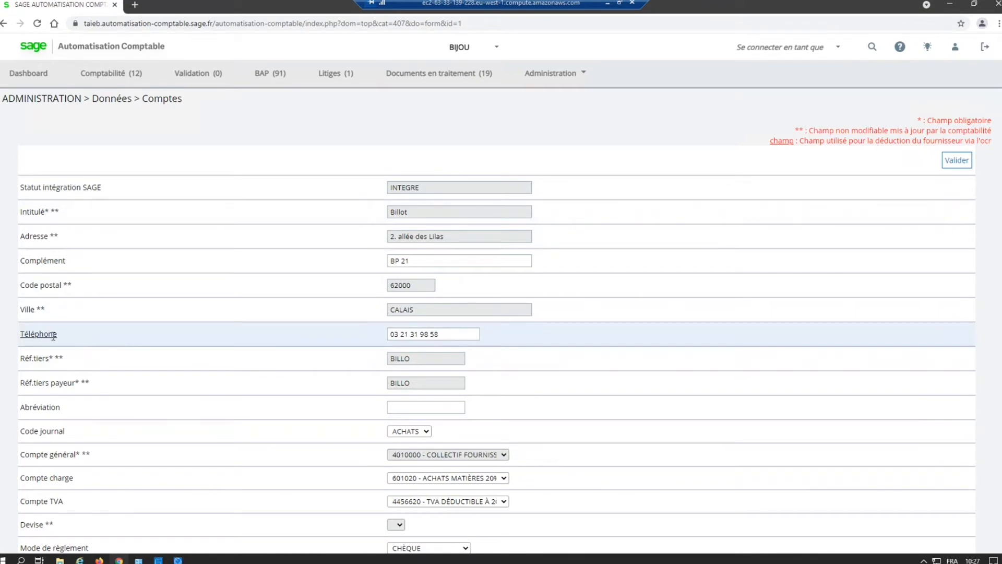
scroll(39, 344, down, 5)
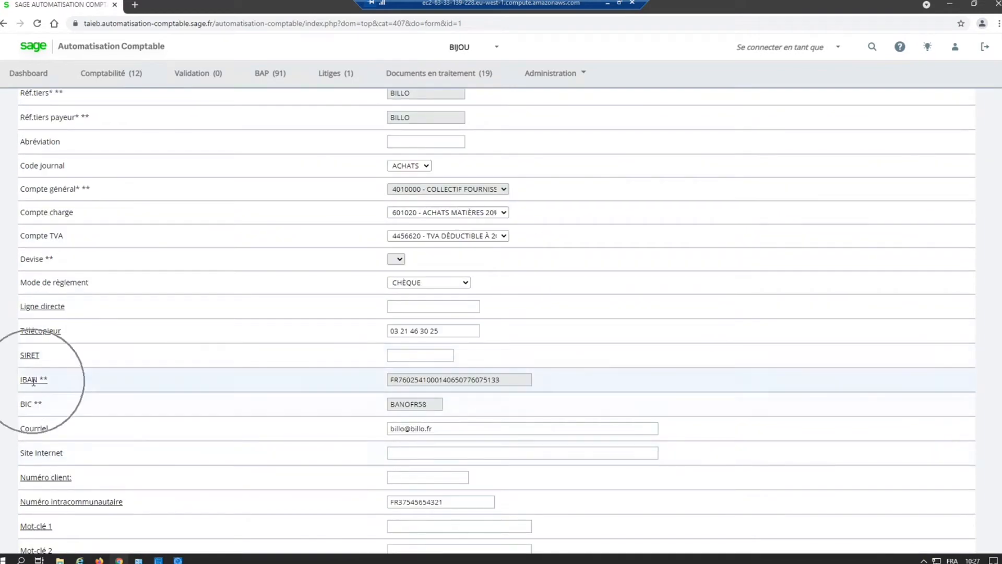
scroll(53, 415, down, 3)
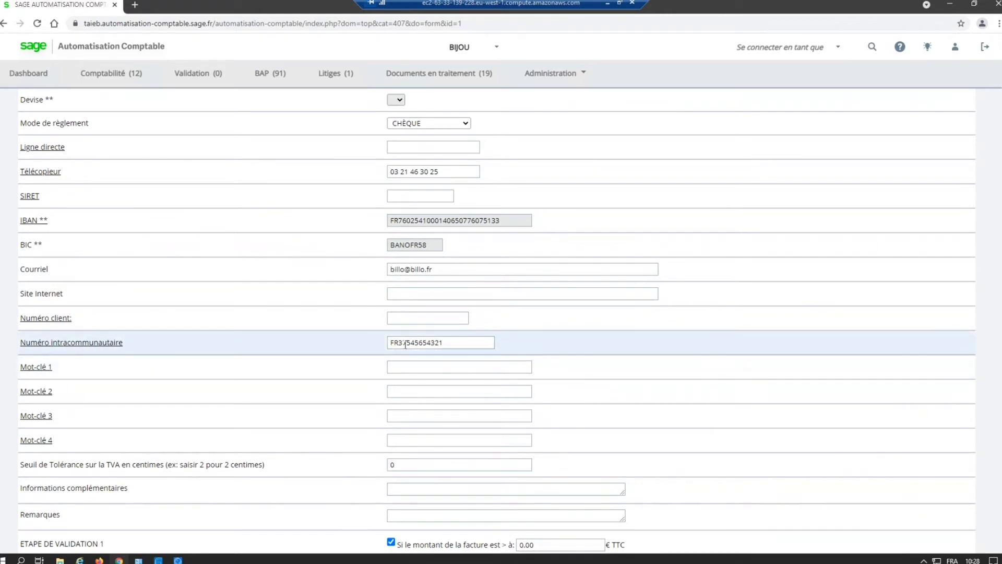
scroll(512, 136, up, 8)
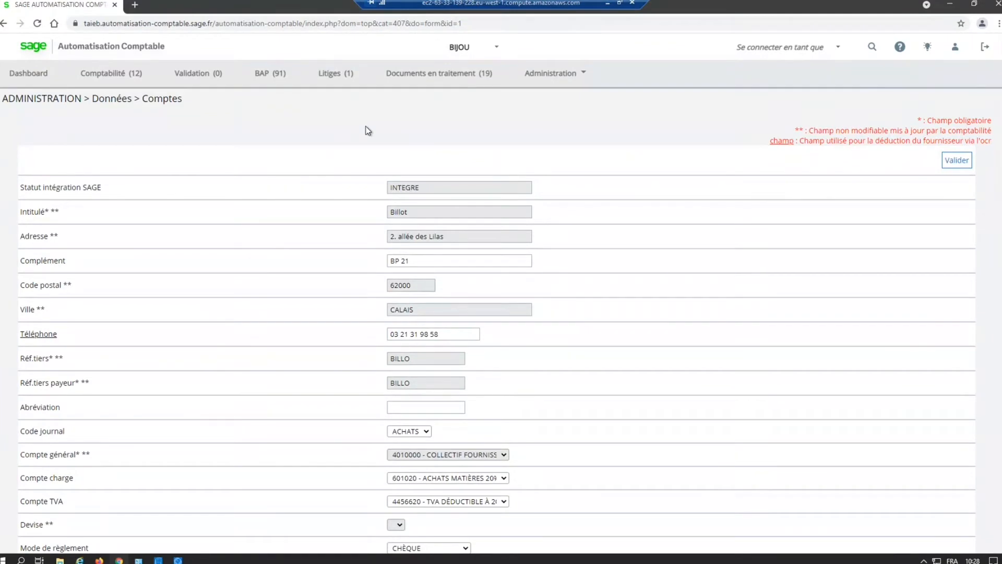
Step: View the list of companies in the administration settings
click(552, 76)
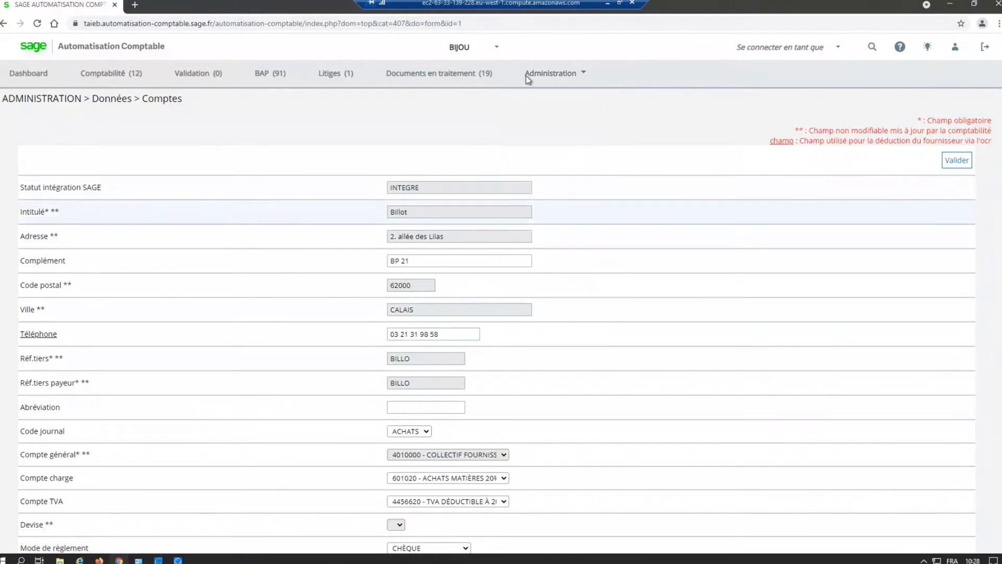
click(528, 75)
click(546, 195)
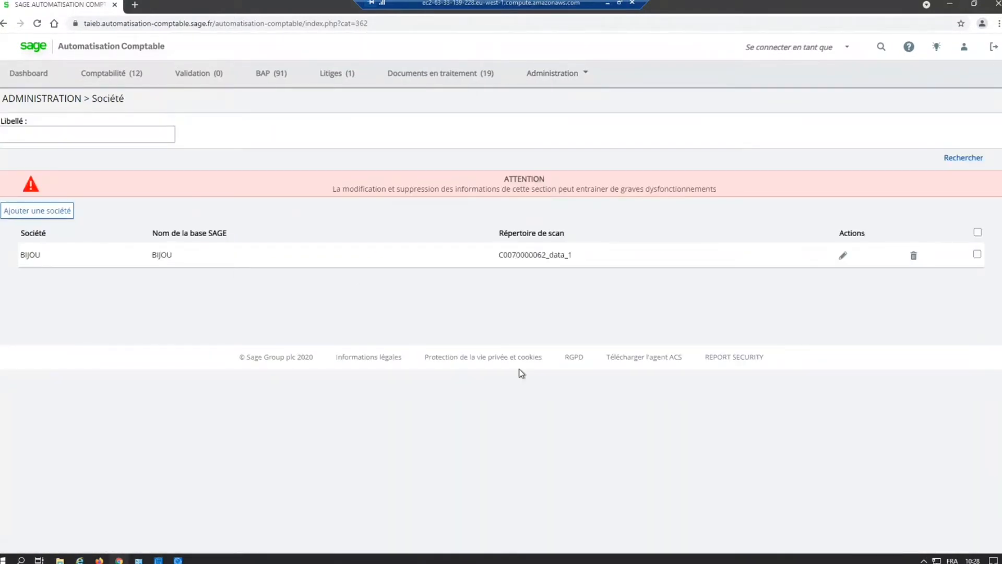
Step: Open the Comptabilité right in the administration settings and examine which sections and validation steps it gives access to
click(565, 79)
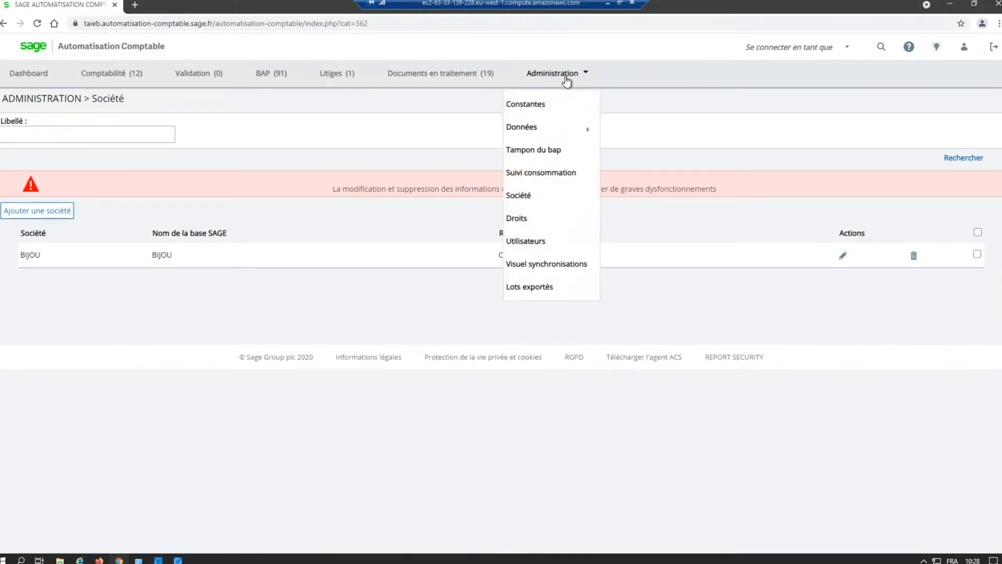
click(533, 227)
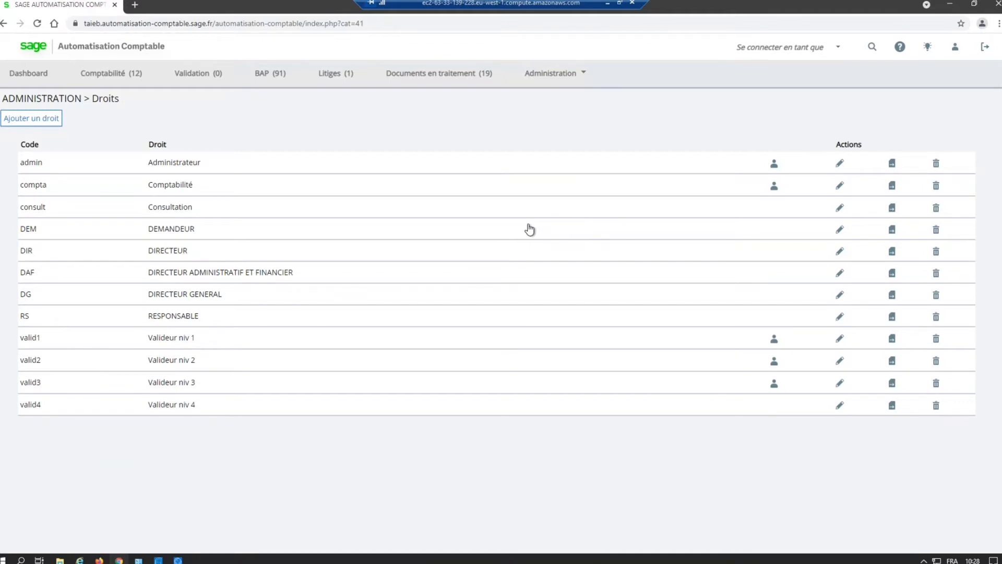
click(224, 211)
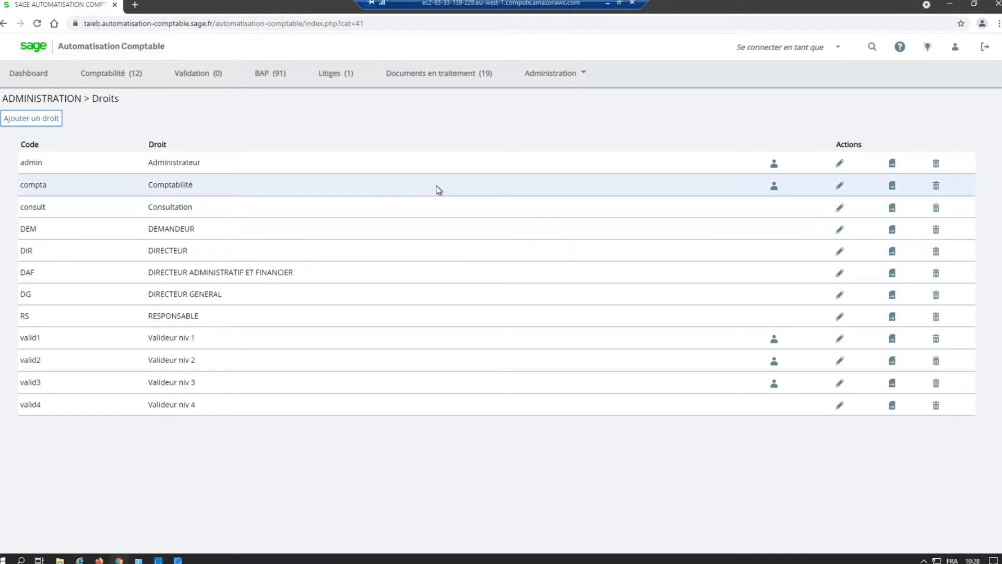
click(841, 187)
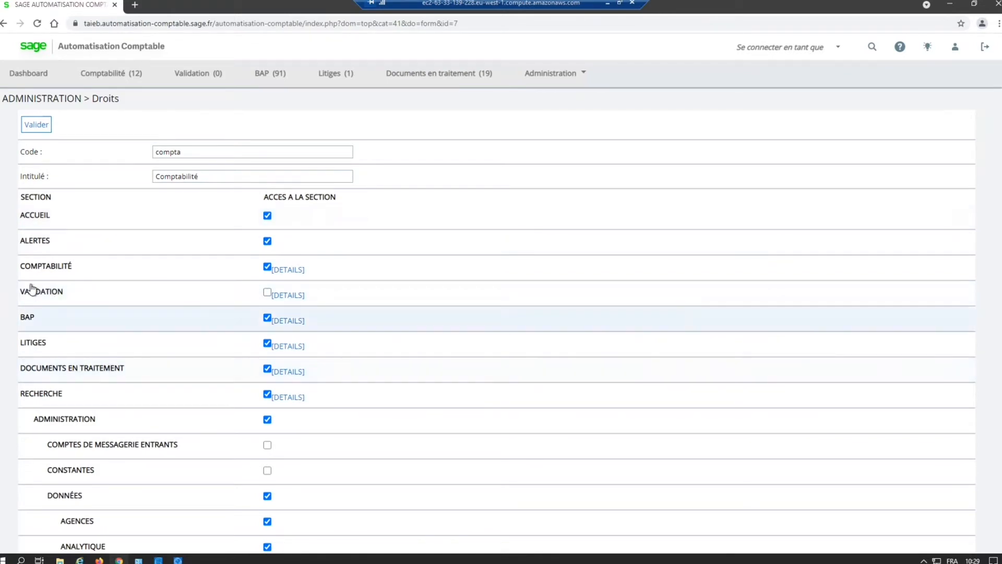
key(ctrl)
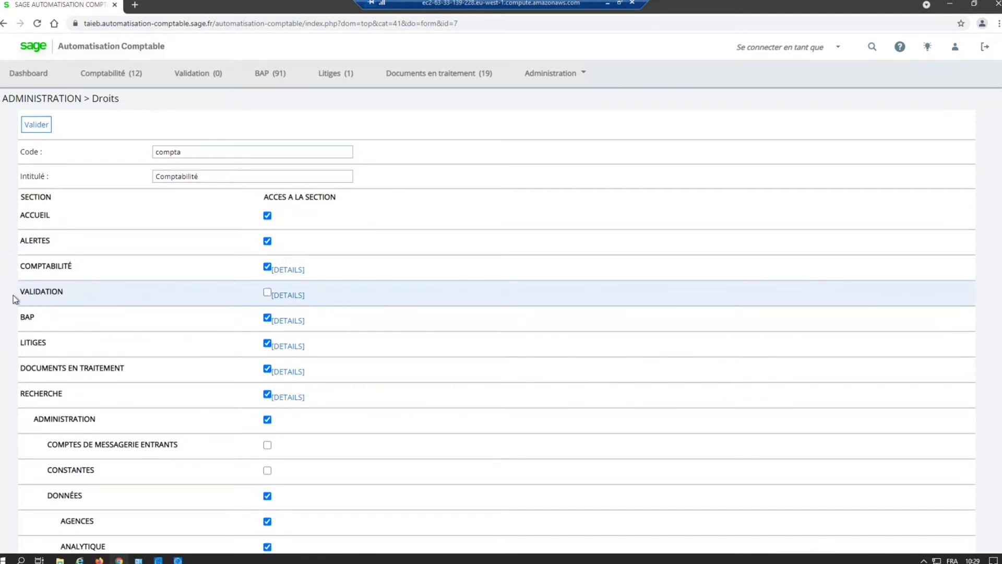
key(ctrl)
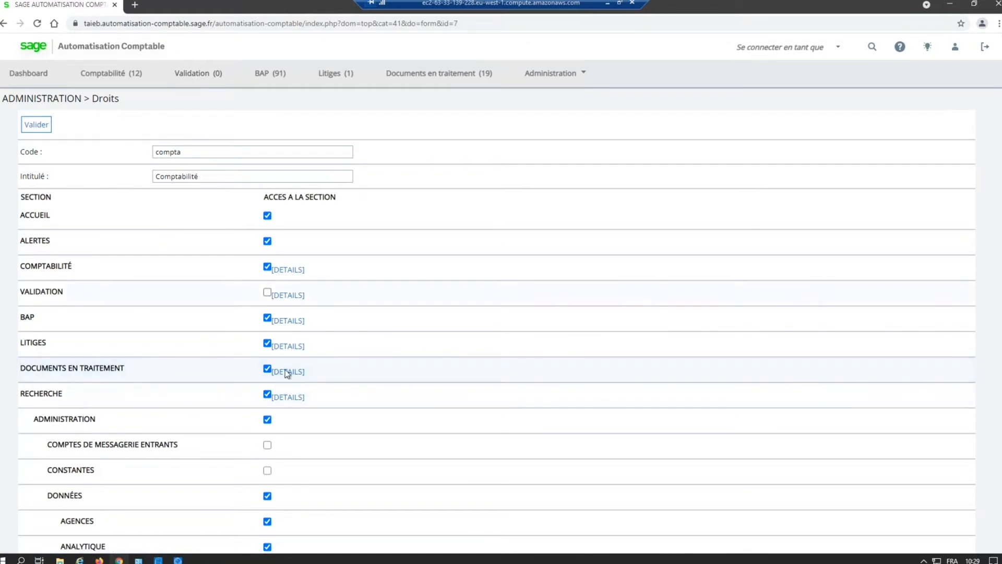
scroll(852, 261, down, 2)
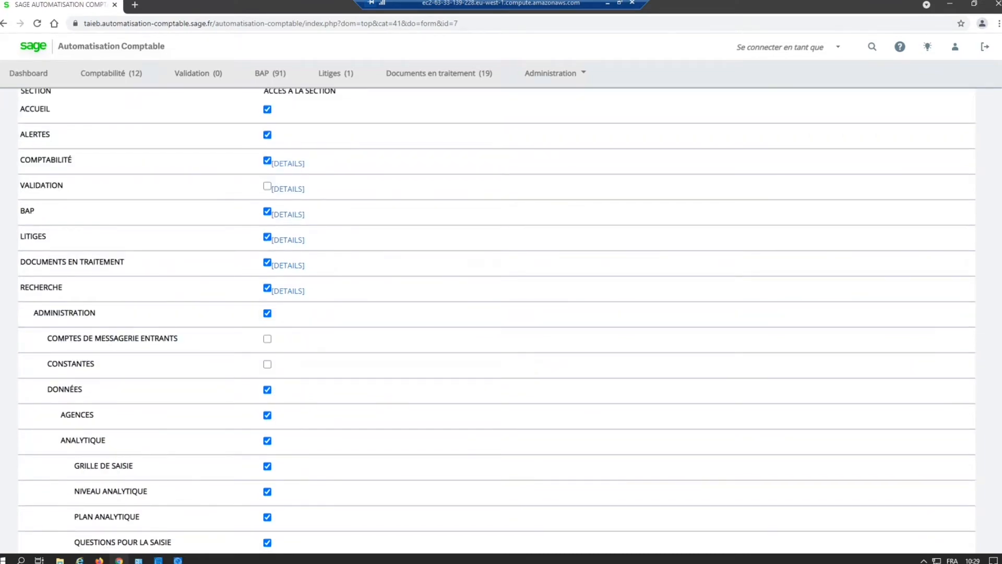
scroll(497, 313, down, 15)
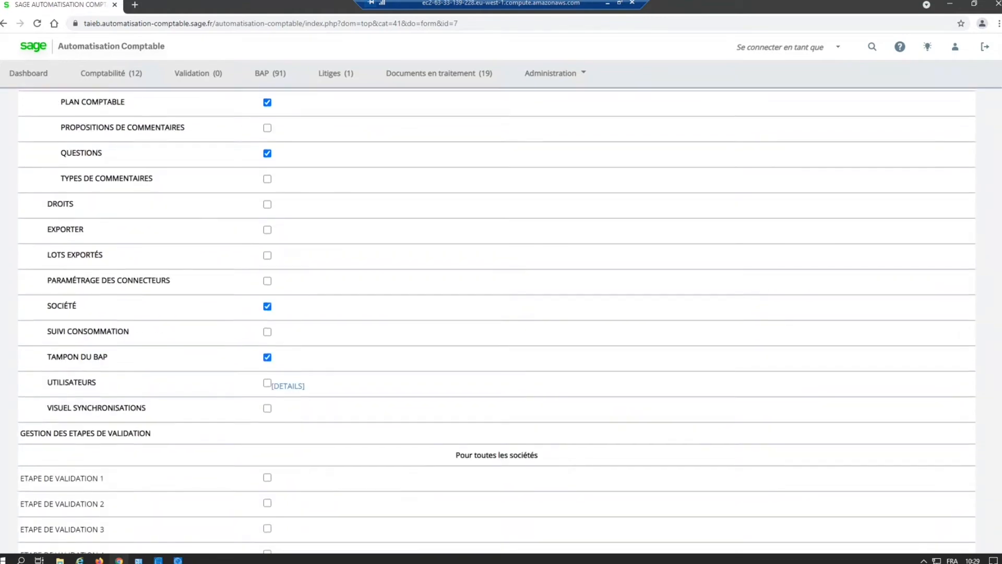
scroll(497, 324, down, 2)
scroll(497, 313, up, 9)
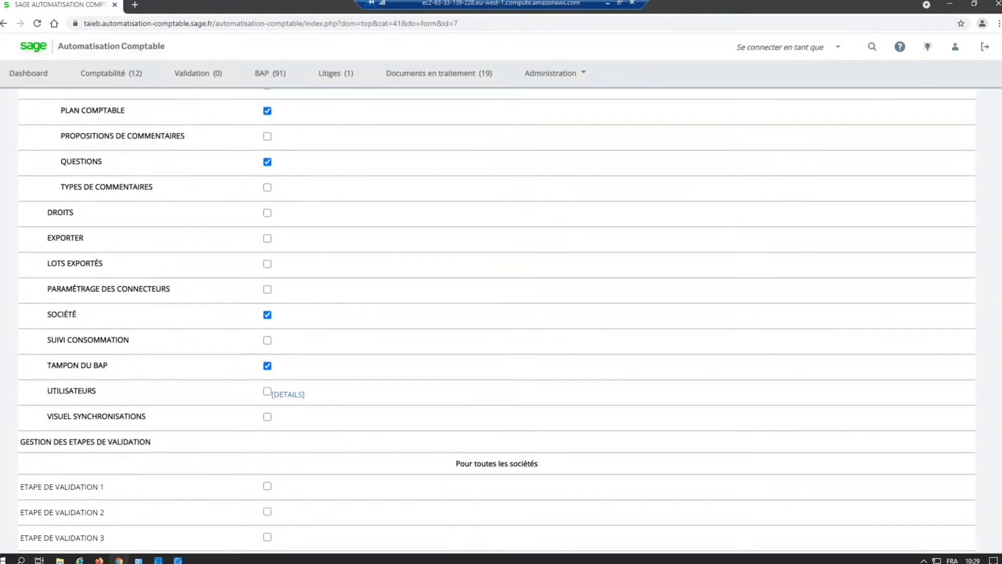
scroll(496, 313, up, 11)
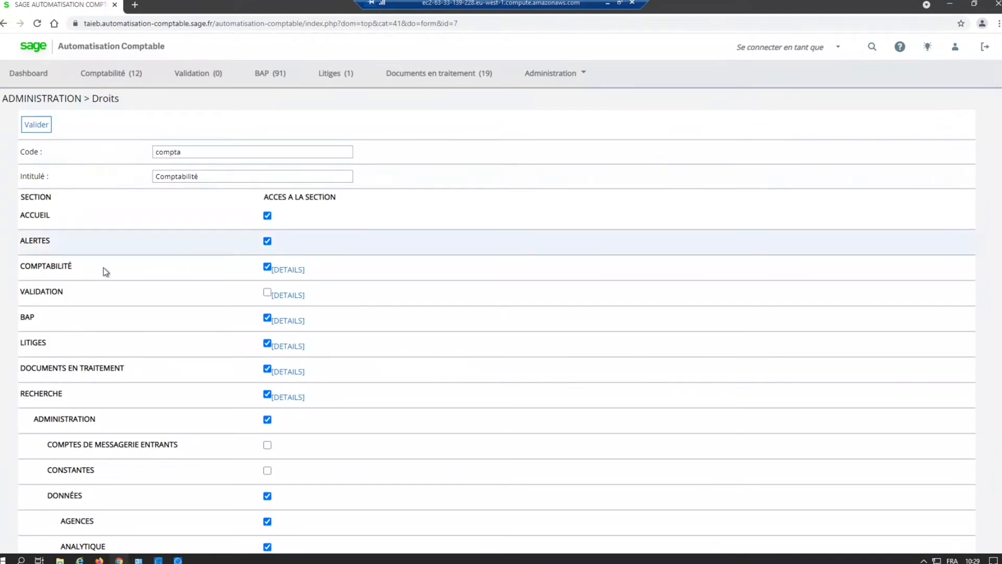
Step: Expand the details of the COMPTABILITÉ section in this right and review its individual invoice permissions
click(52, 270)
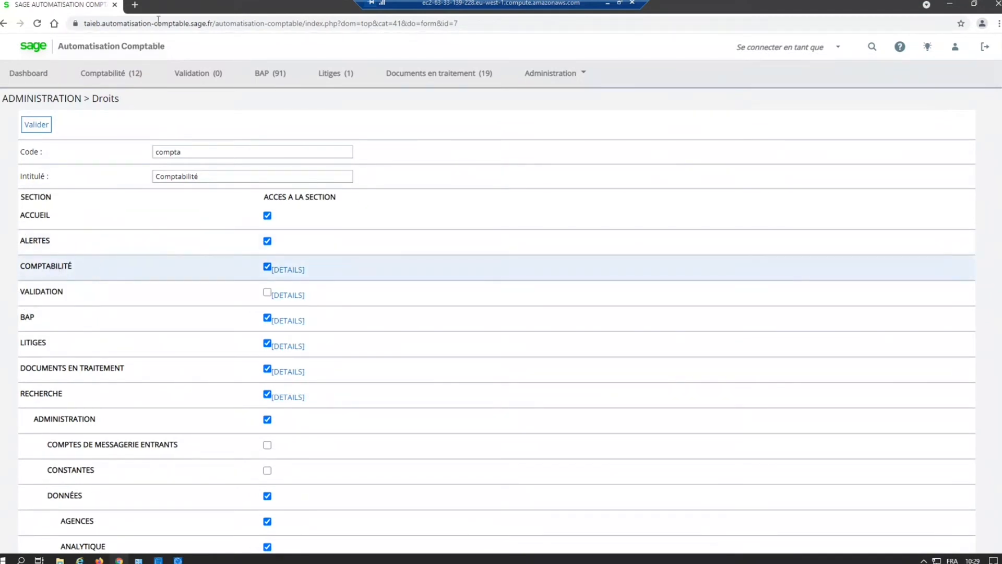
click(286, 270)
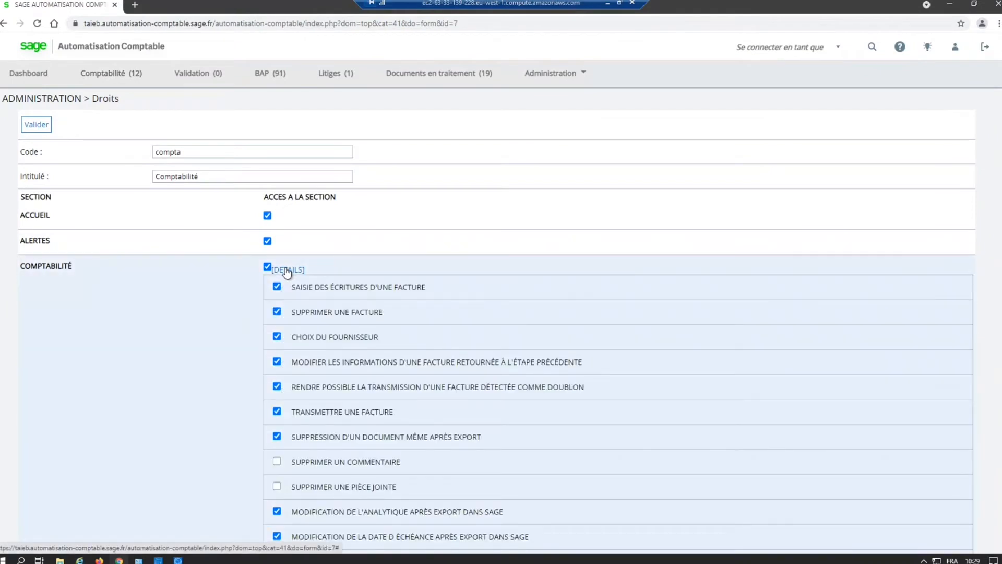
scroll(444, 407, down, 1)
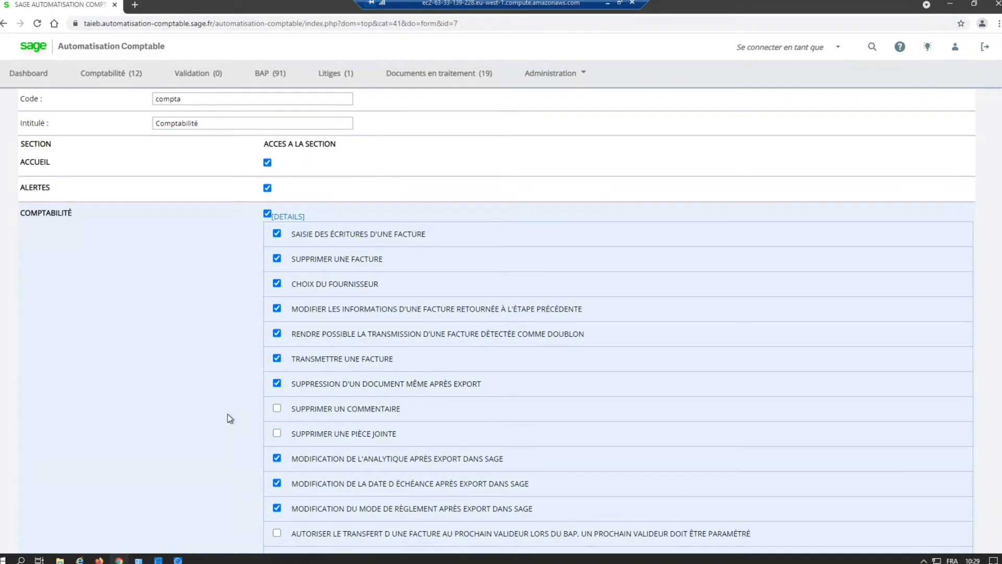
key(ctrl)
scroll(603, 399, down, 4)
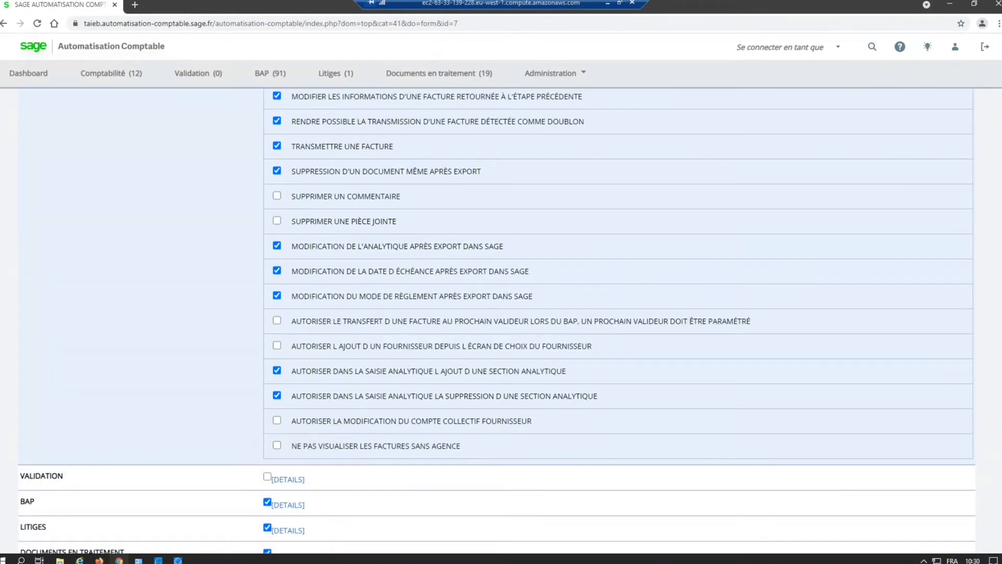
scroll(1000, 73, up, 5)
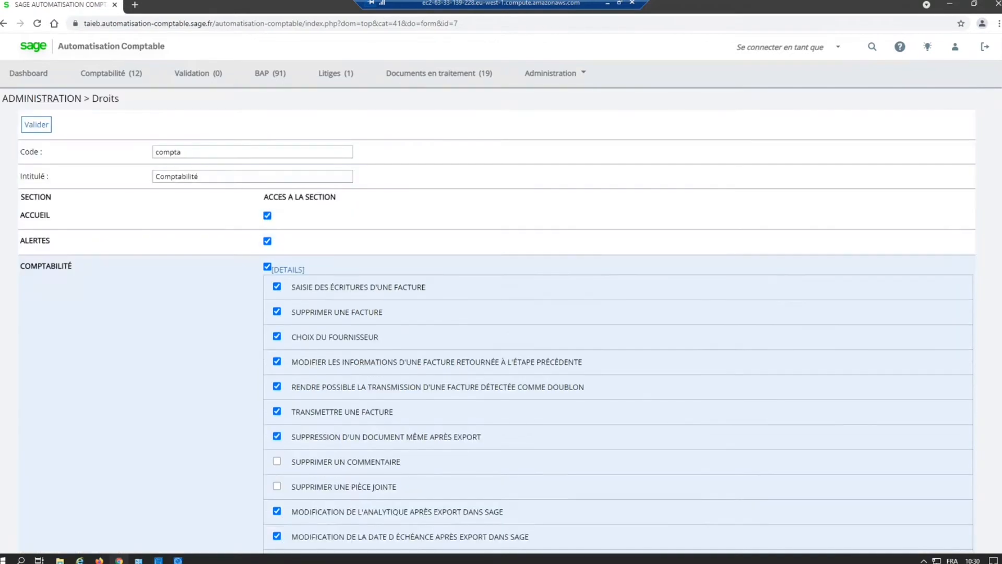
Step: View the list of users and their access rights in the administration settings
click(552, 74)
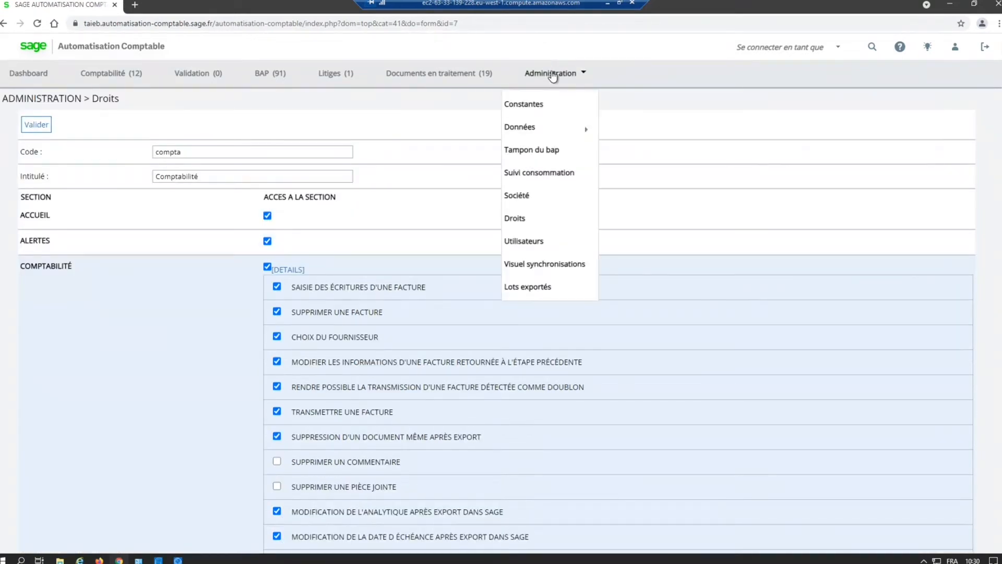
click(537, 244)
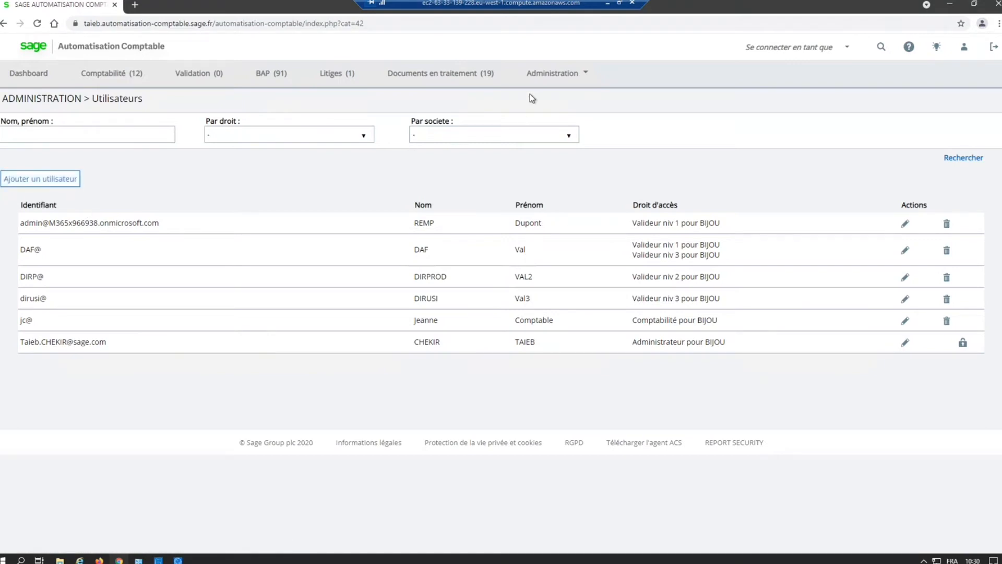
Step: Browse the entry templates (Modèle de saisie), check how the Honoraires template is associated, and return to the list
click(577, 76)
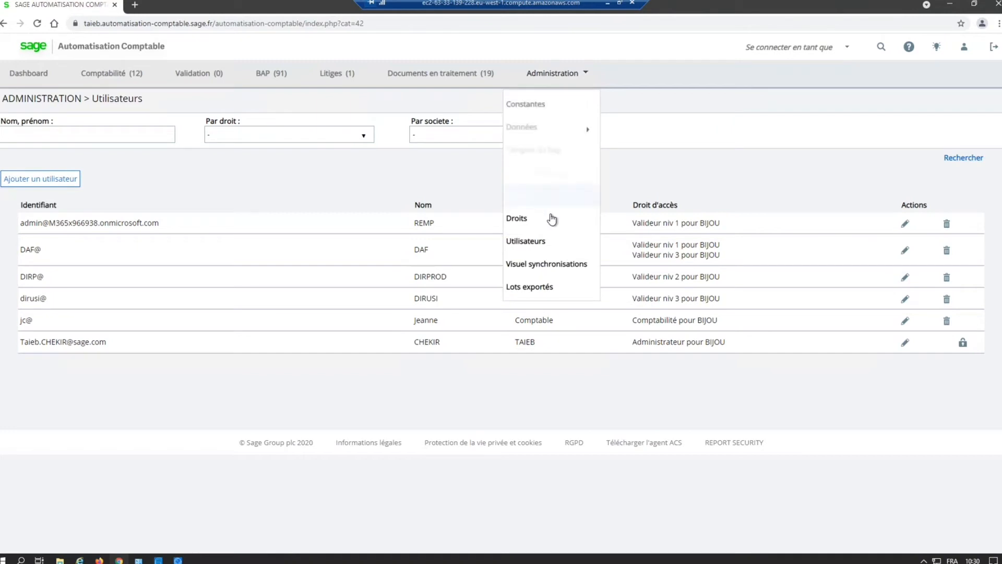
mouse_move(536, 131)
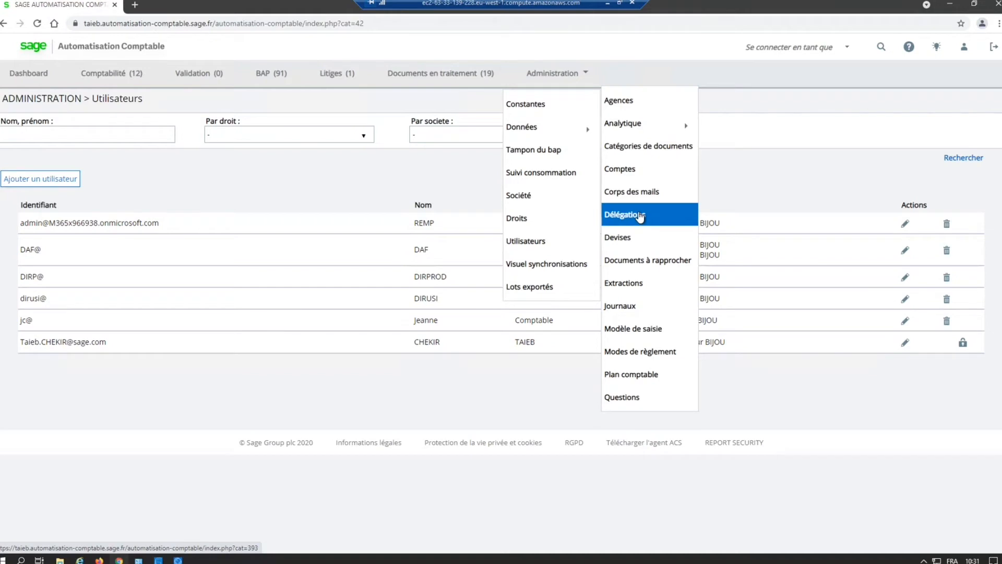
click(661, 335)
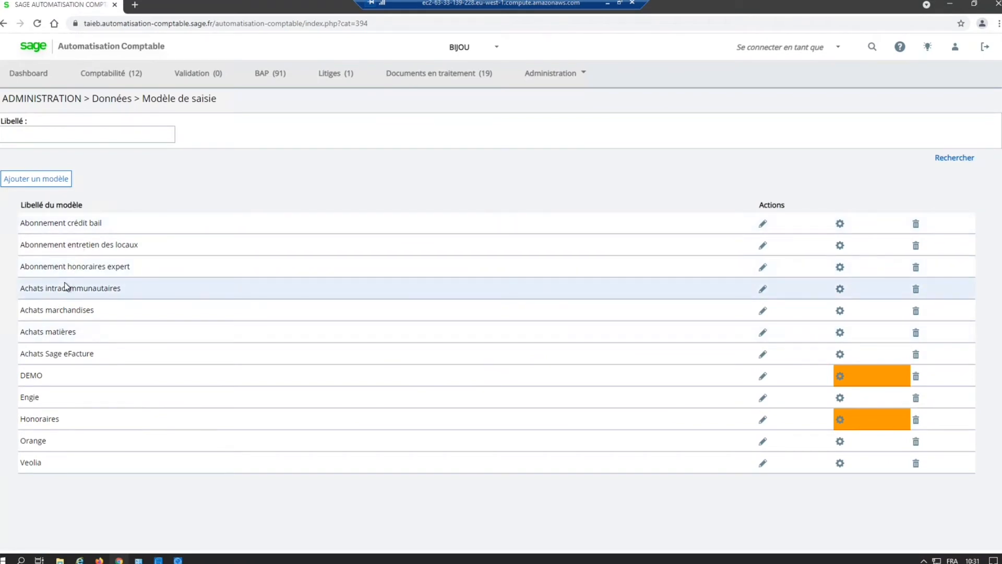
click(40, 180)
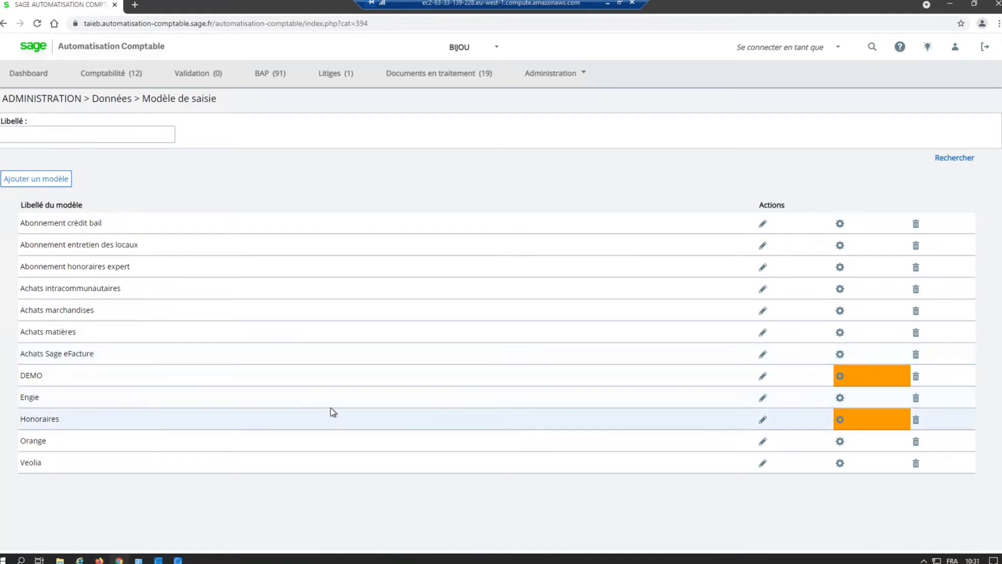
click(839, 422)
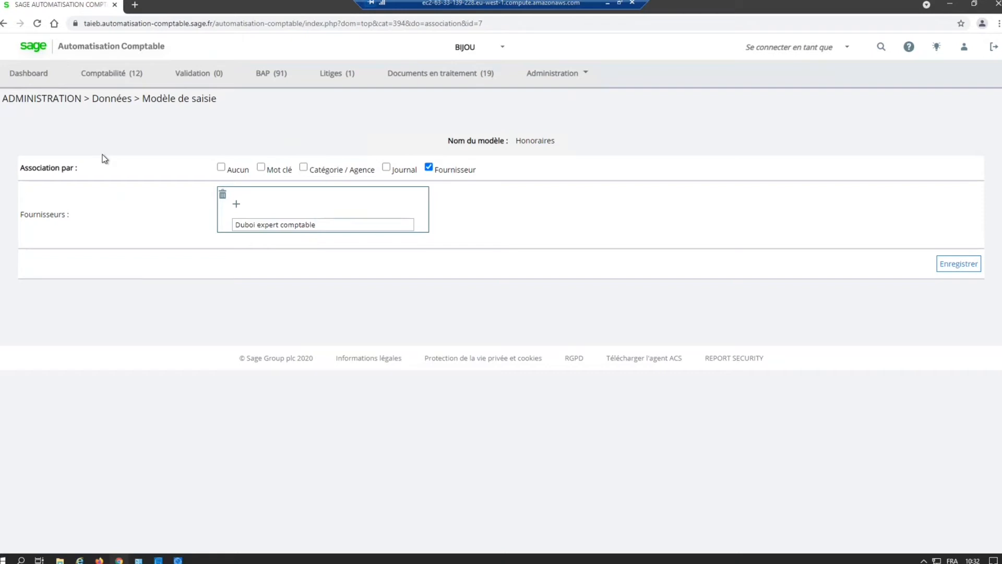
click(4, 23)
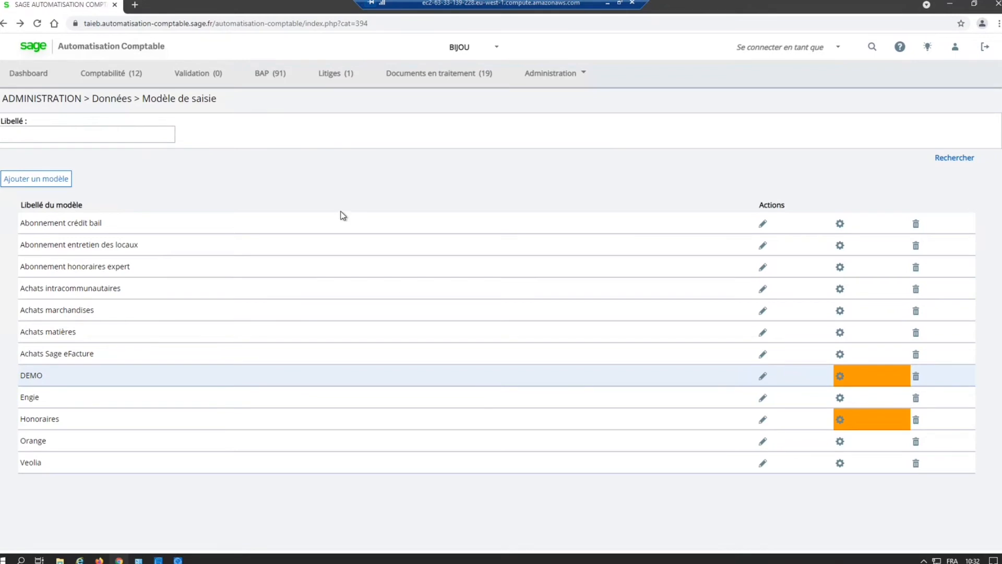
Step: View the chart of accounts (Plan comptable) in the administration data
click(556, 77)
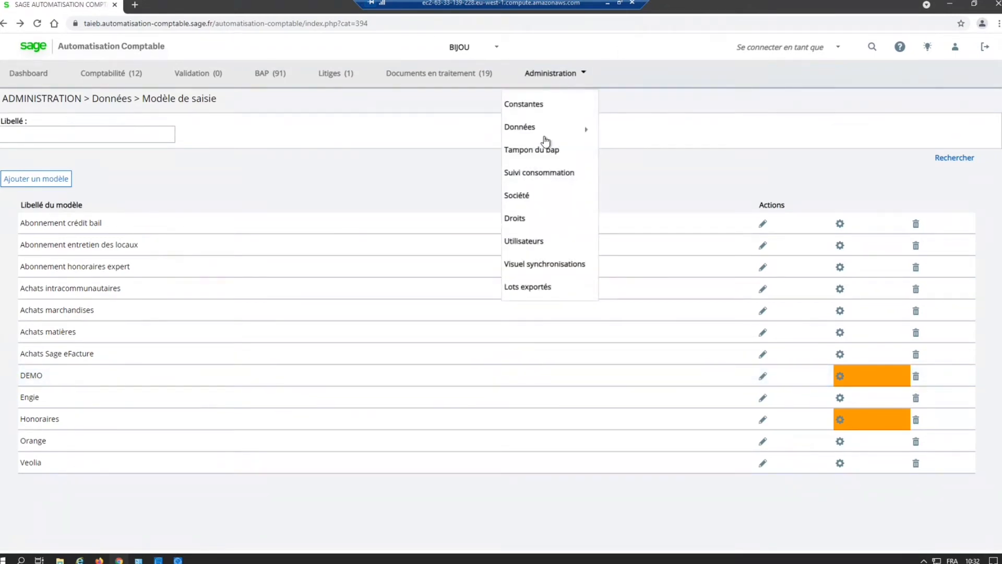
mouse_move(546, 131)
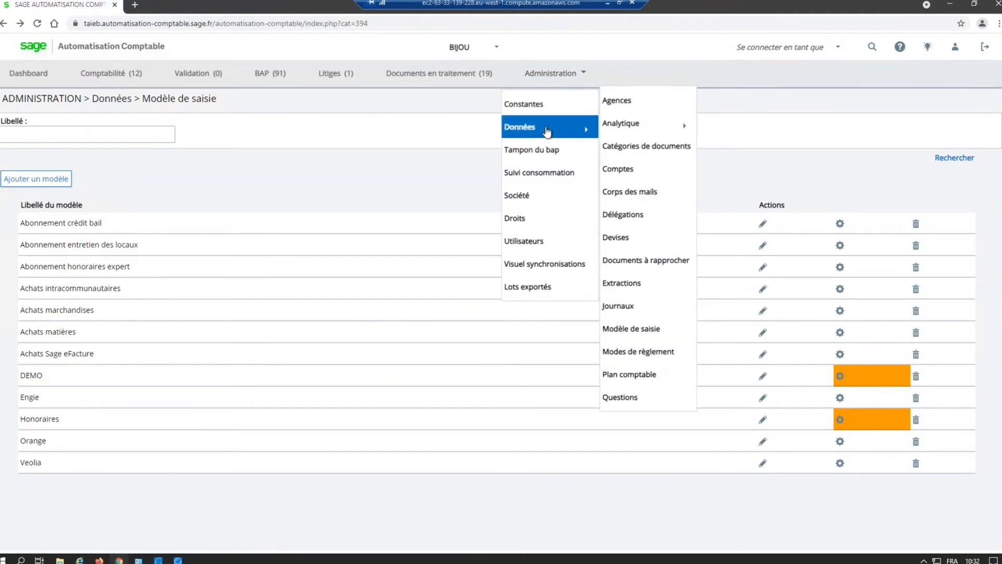
click(638, 379)
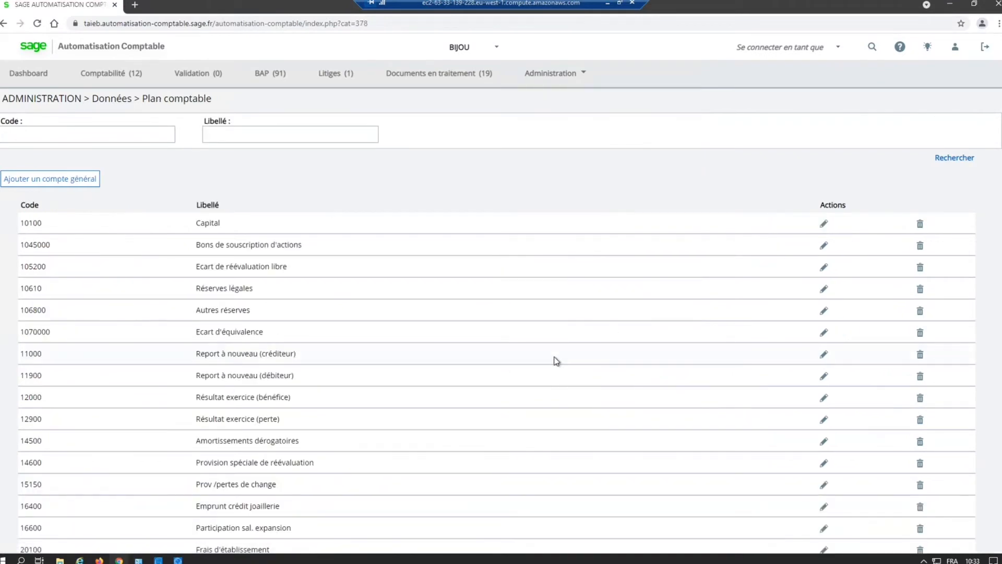
Step: Open the FGENERAUX document category in the administration data and view its settings down to the validation steps
click(555, 79)
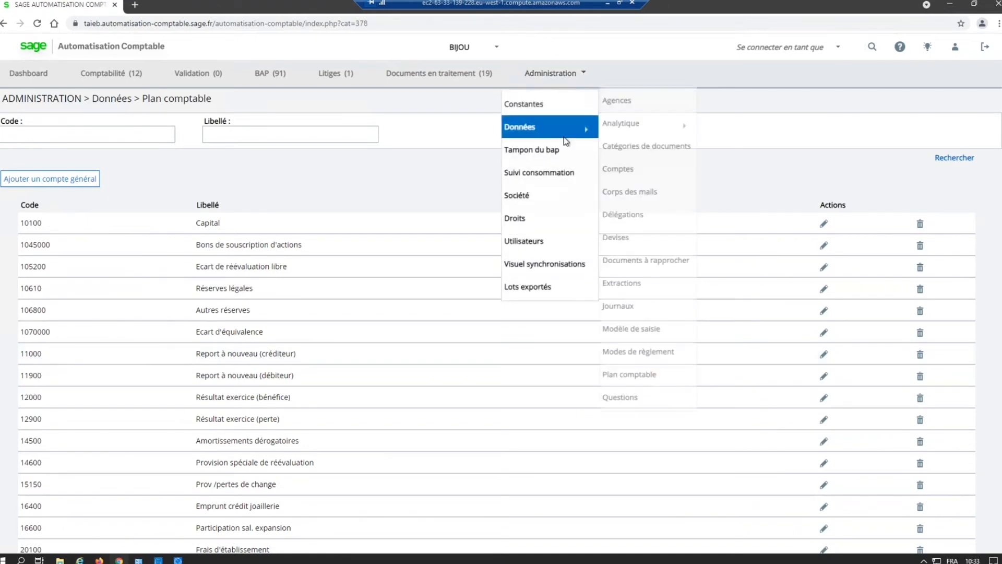
click(673, 151)
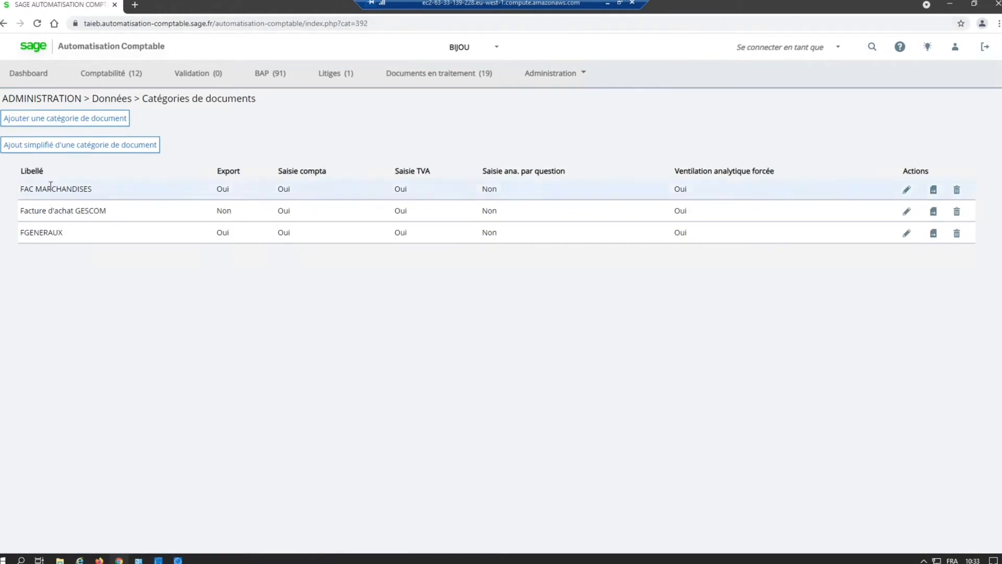
drag(43, 233, 63, 232)
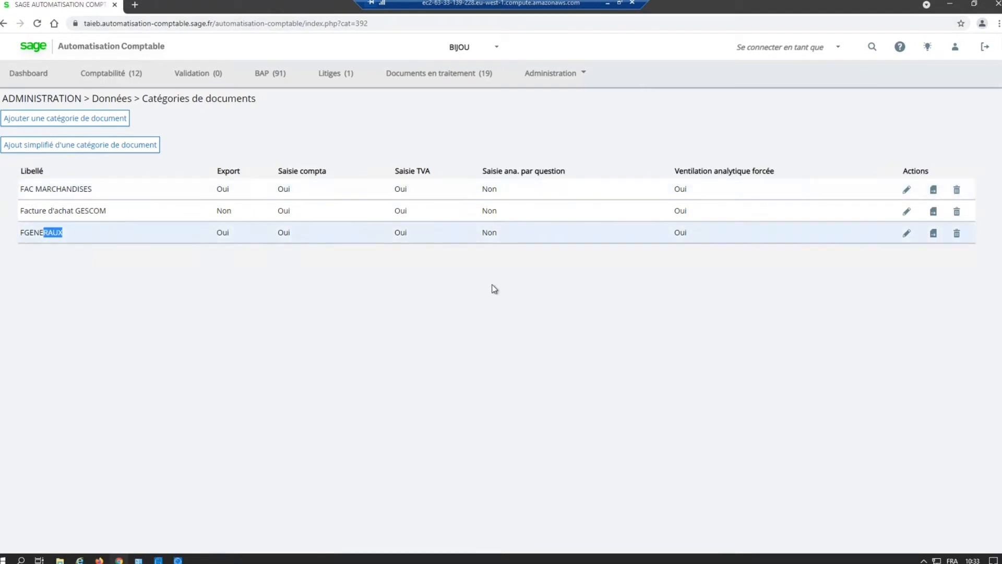
click(908, 236)
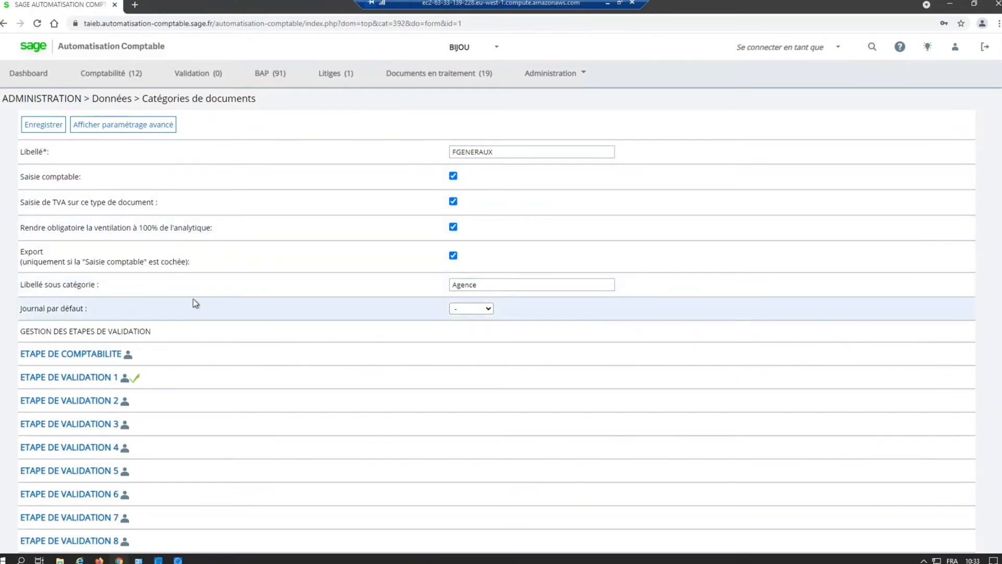
scroll(195, 303, down, 2)
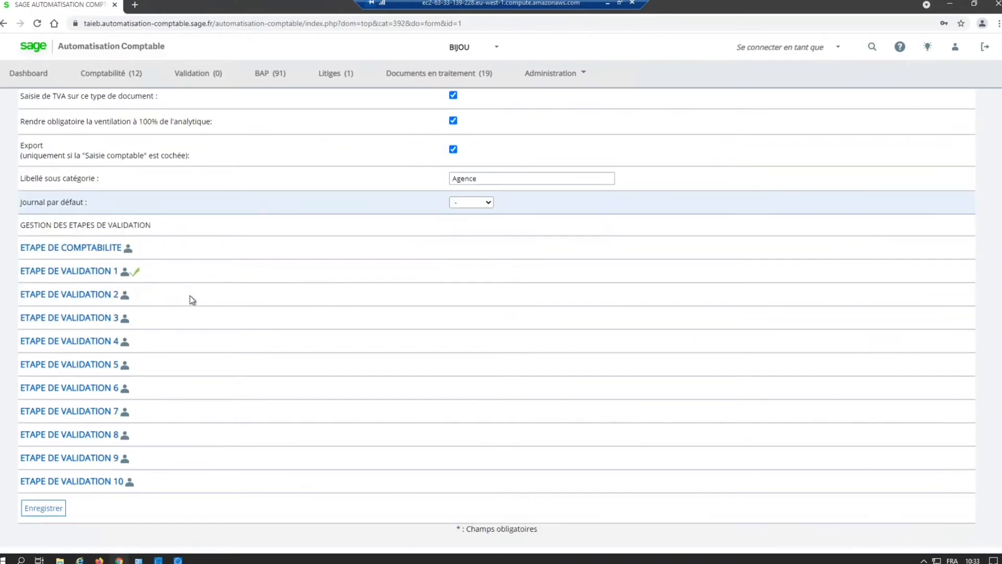
Step: Expand the category's accounting step and validation step 1, and examine the BAP thresholds and analytics options for each agency
click(51, 253)
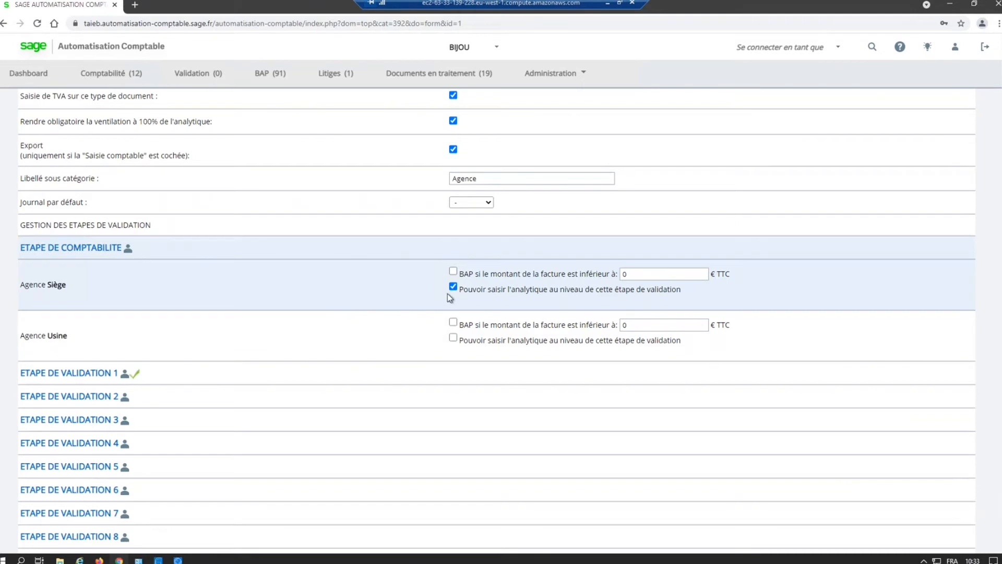
drag(476, 291, 678, 288)
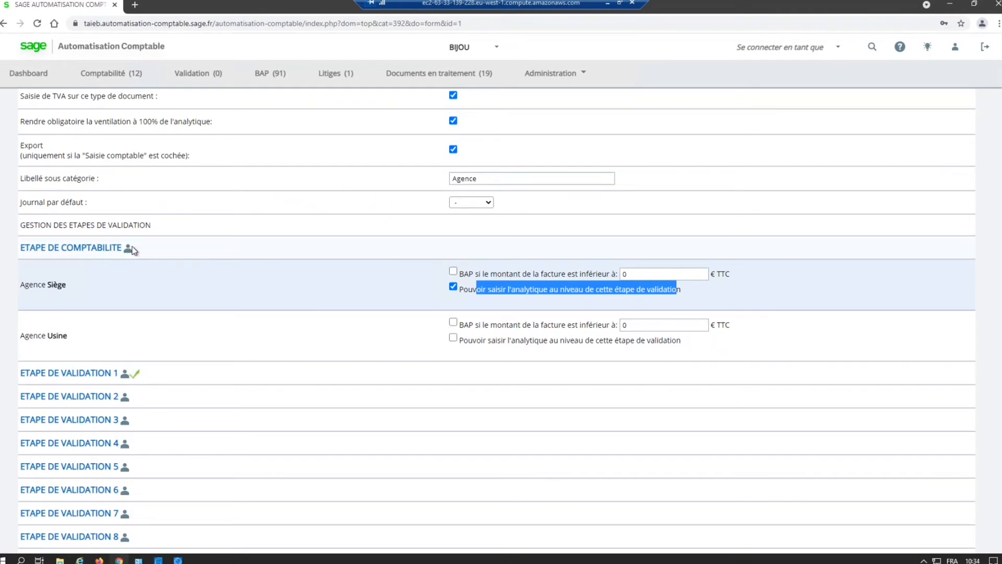
click(381, 280)
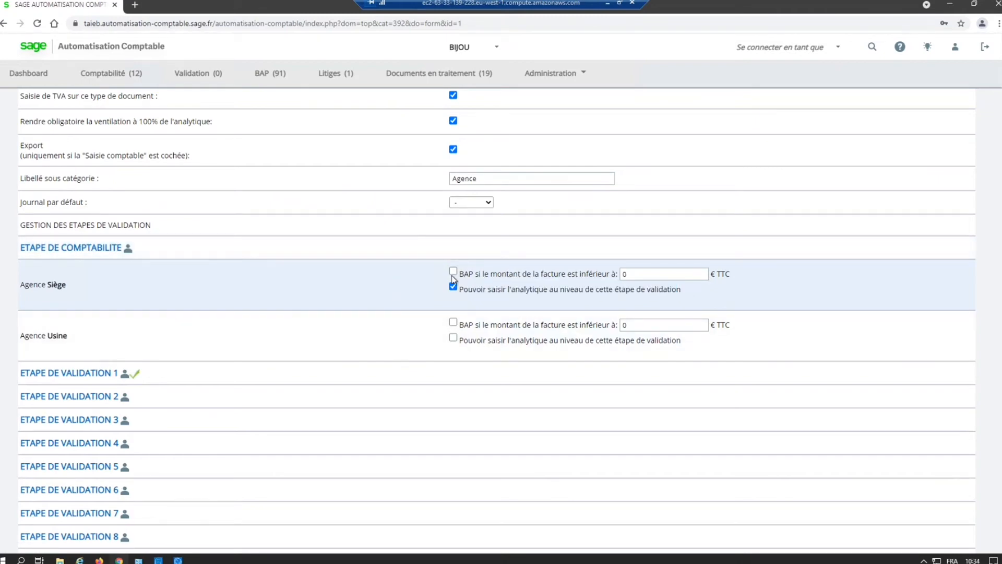
drag(459, 273, 489, 273)
click(87, 380)
key(ctrl)
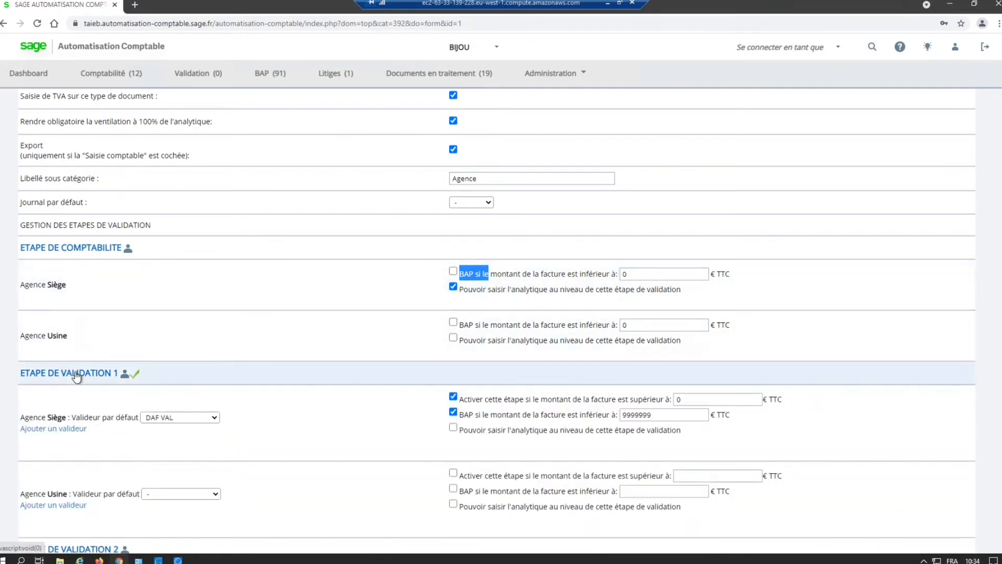
Step: Examine the Siège agency's settings under validation step 1: default validator, activation threshold and BAP amount limit
scroll(89, 374, down, 2)
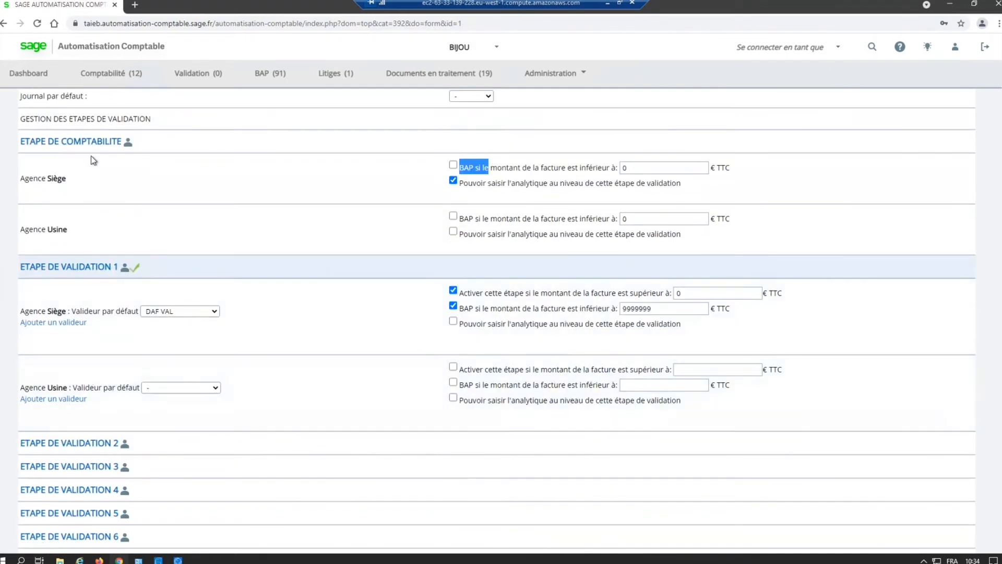
click(72, 146)
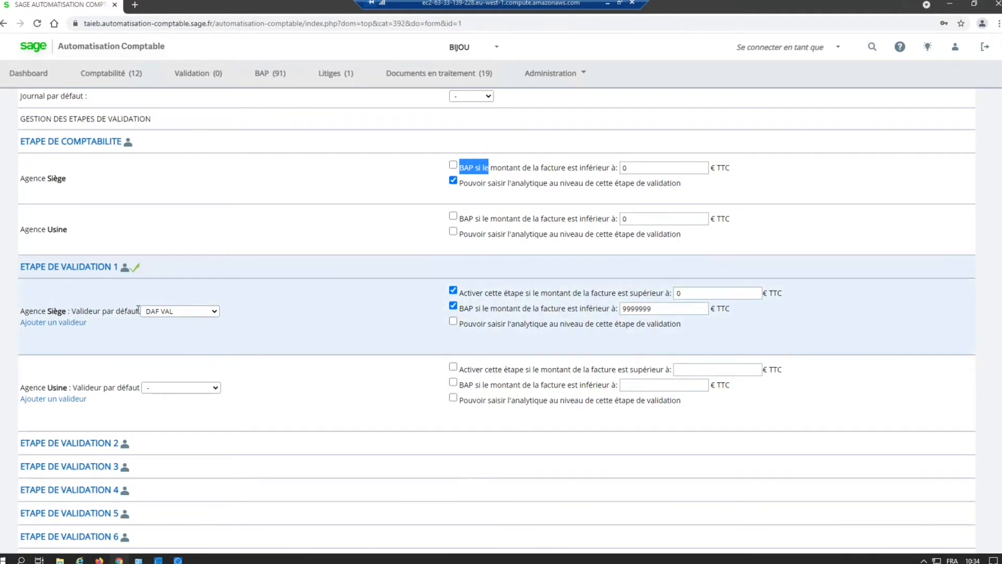
key(ctrl)
key(ctrl)
key(ctrl)
drag(459, 294, 677, 294)
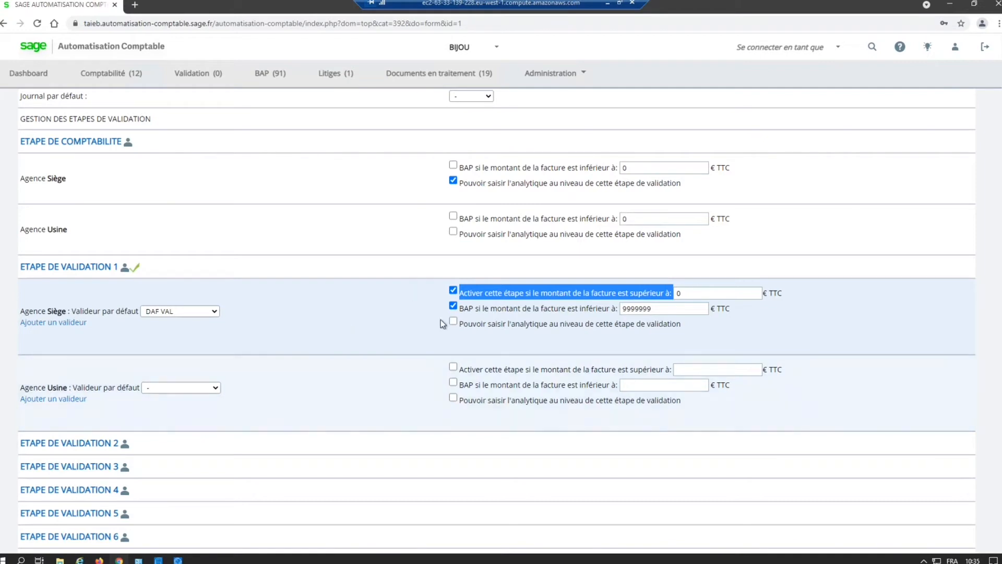
drag(464, 308, 479, 308)
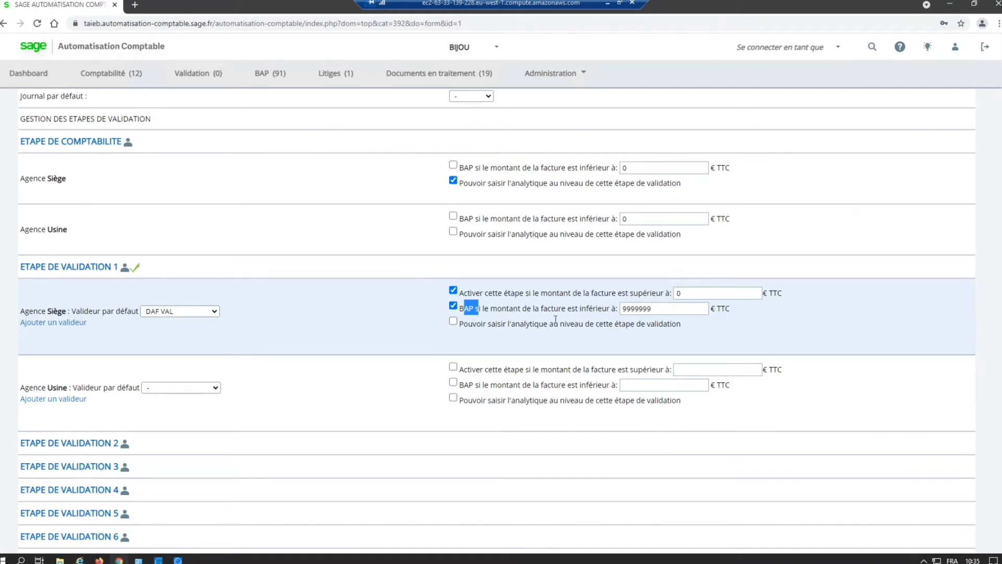
drag(613, 308, 584, 306)
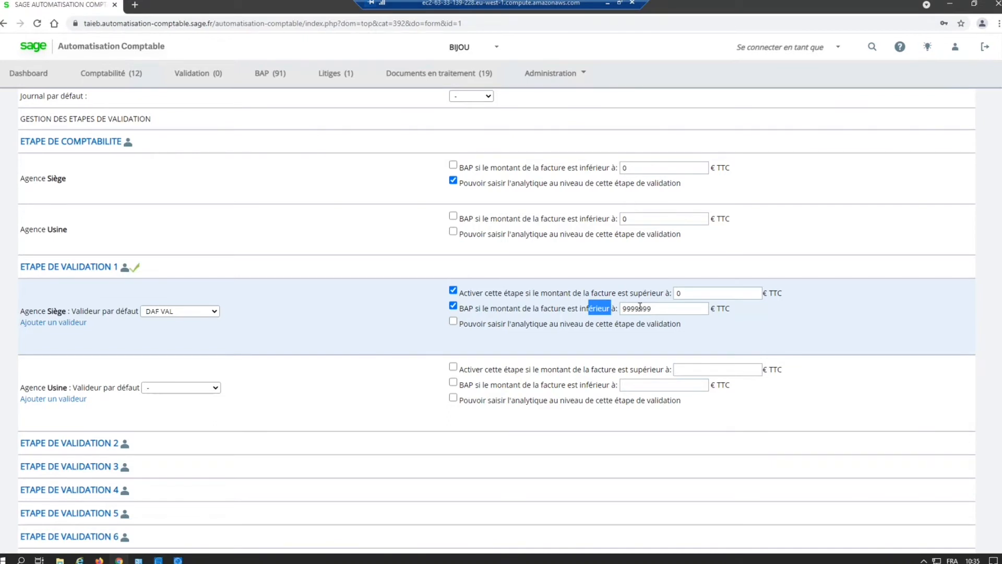
Step: Switch from the administrator session to the accountant (COMPTABLE) user's profile
scroll(311, 311, up, 1)
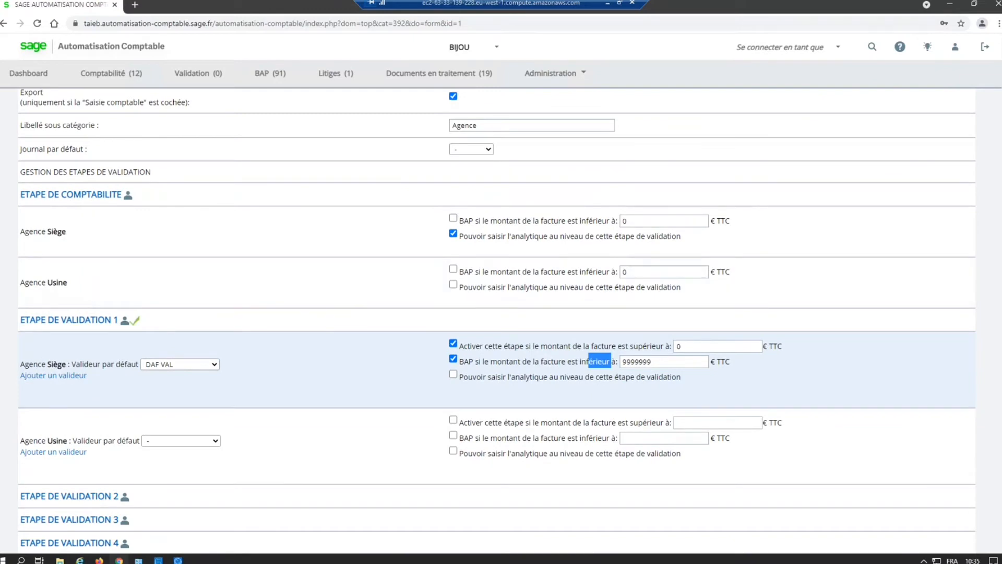
scroll(869, 82, up, 3)
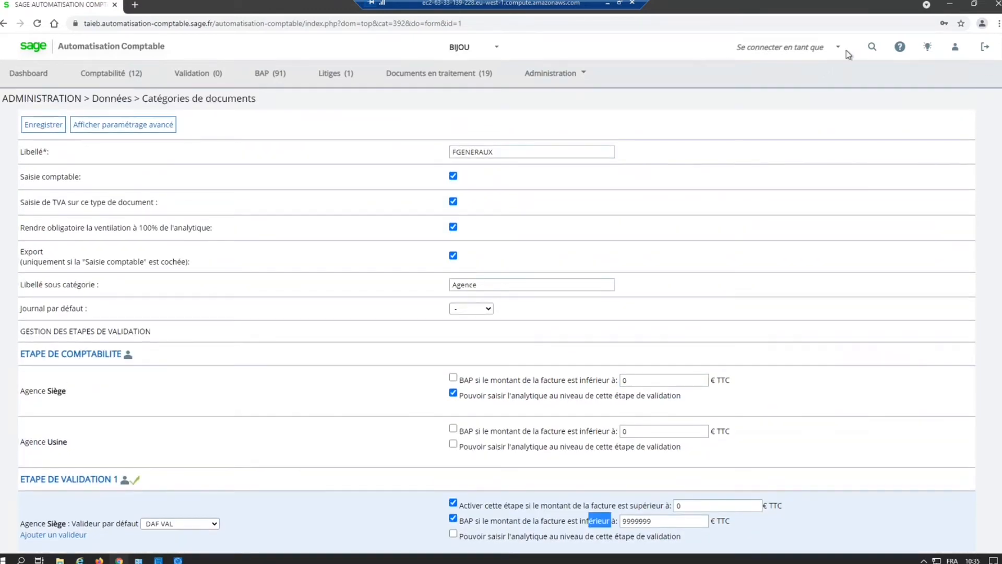
click(838, 48)
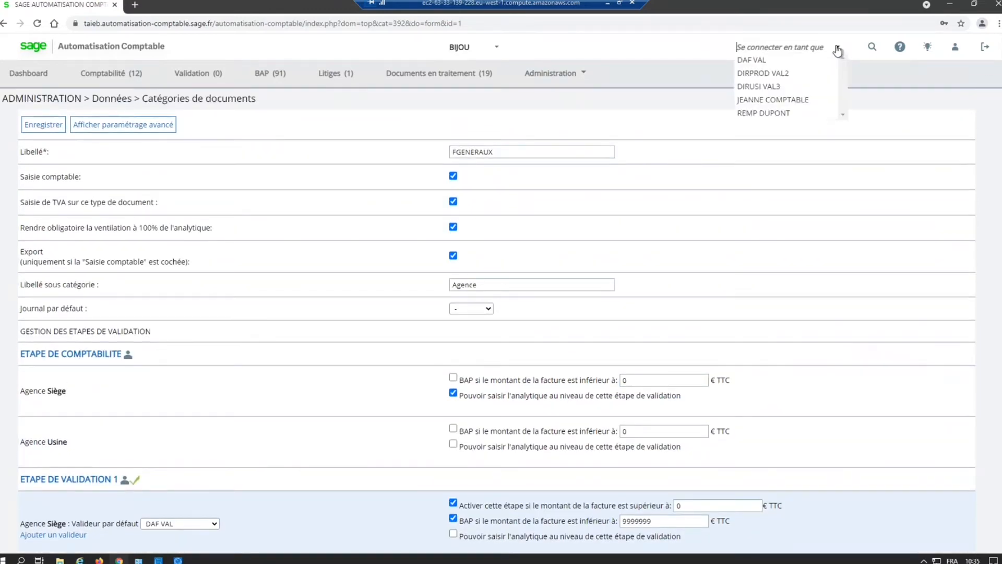
click(782, 101)
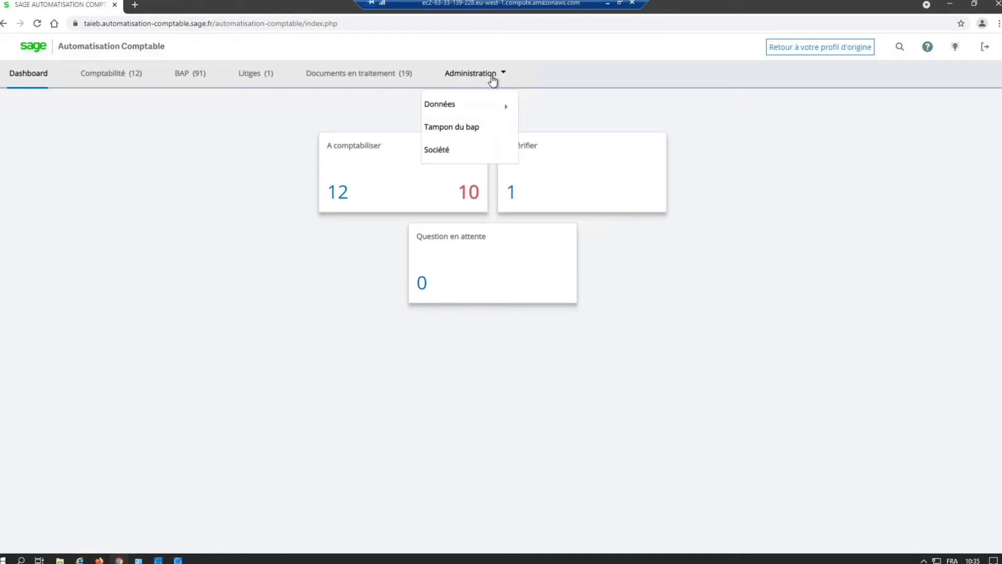
Step: View the administration data options (Données) available to the accountant profile
click(456, 104)
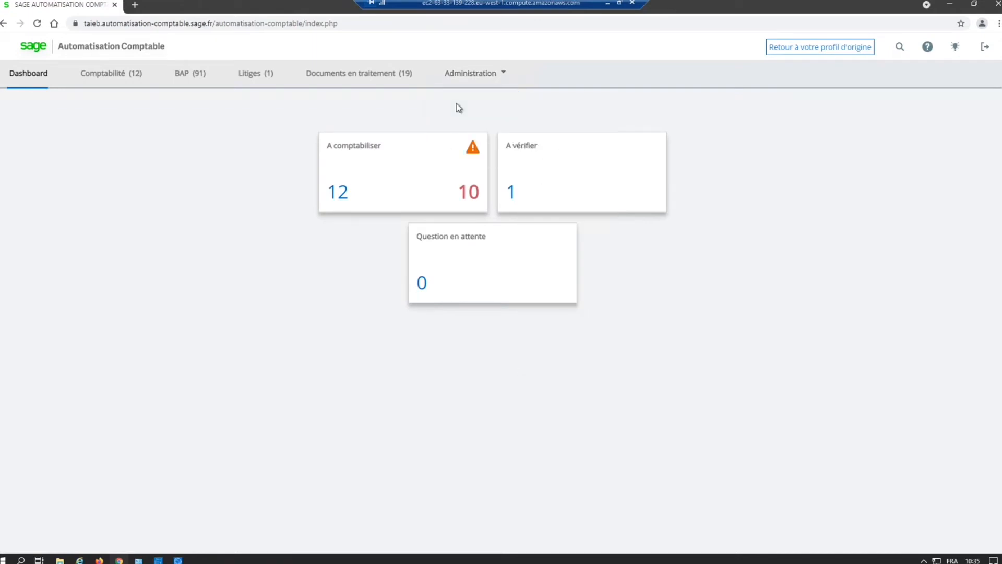
click(468, 78)
mouse_move(463, 103)
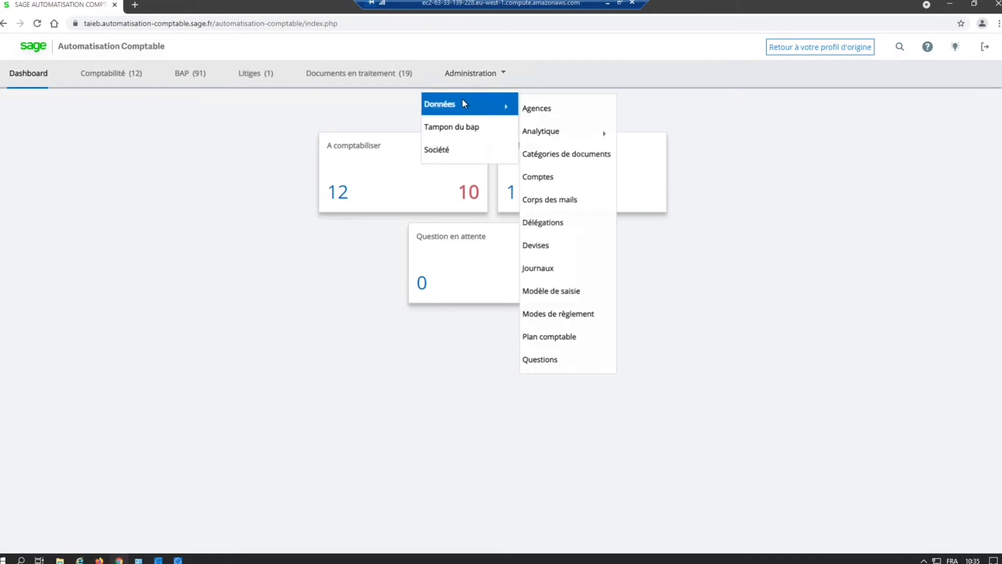
click(166, 152)
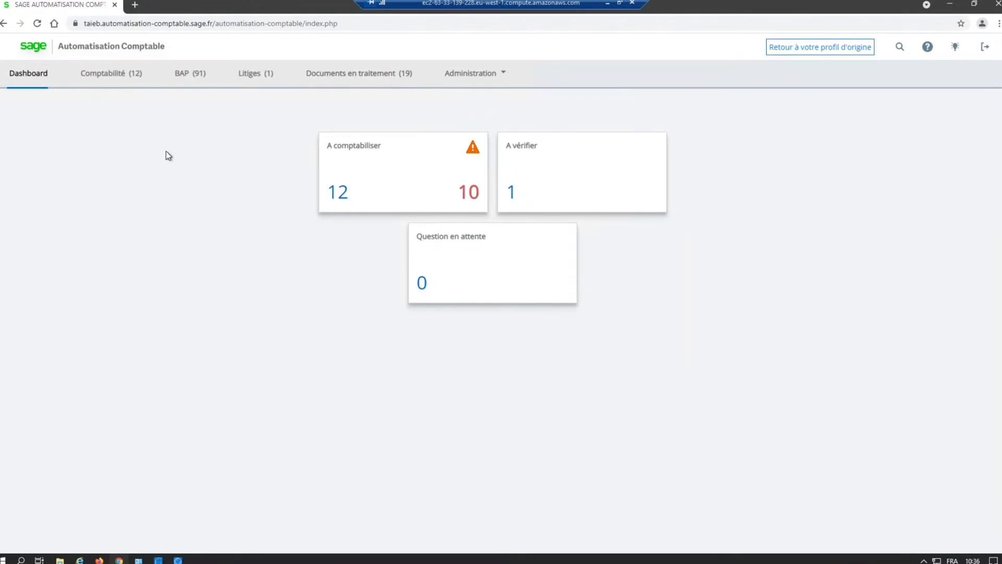
Step: Display the documents awaiting accounting and open the first Breloque S.a.r.l invoice for processing
click(107, 78)
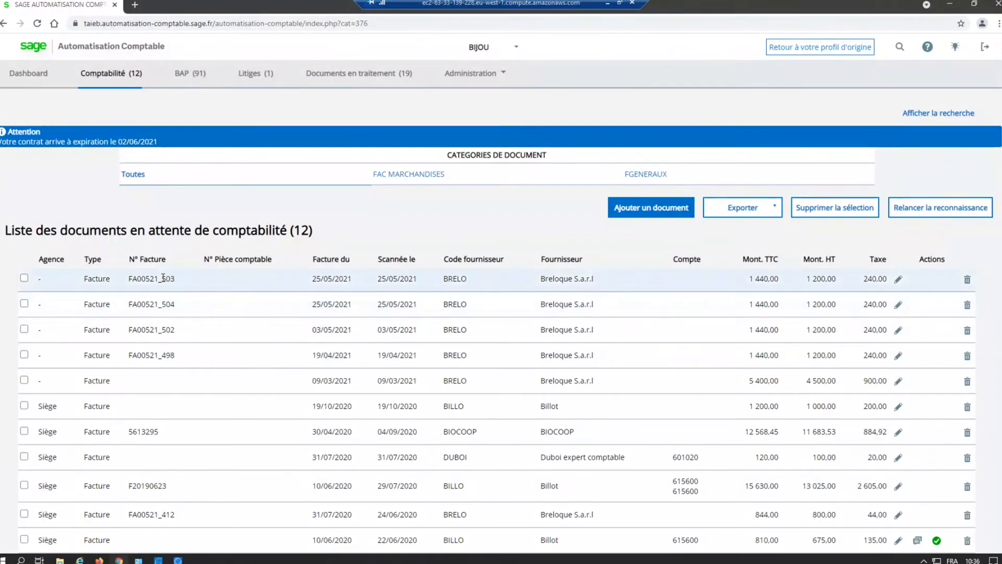
drag(174, 278, 161, 279)
key(ctrl)
click(898, 279)
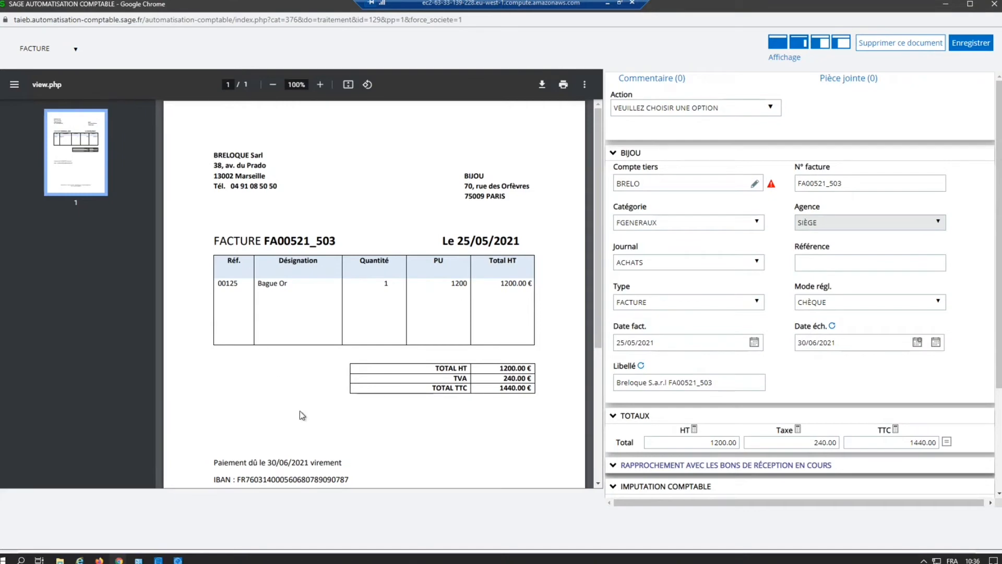
Step: Check the invoice's Compte tiers against the supplier's contact details and VAT number on the document
click(634, 186)
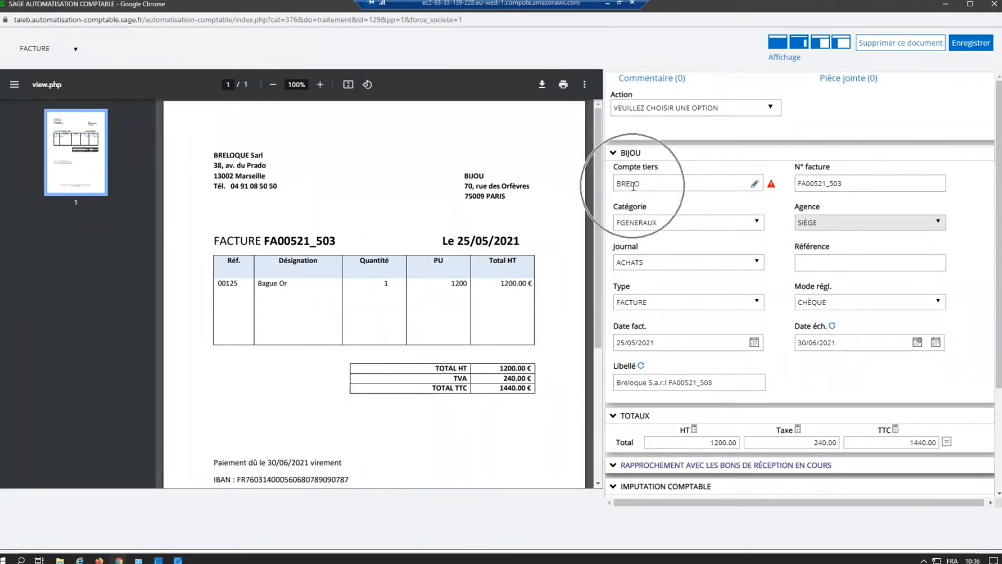
click(225, 155)
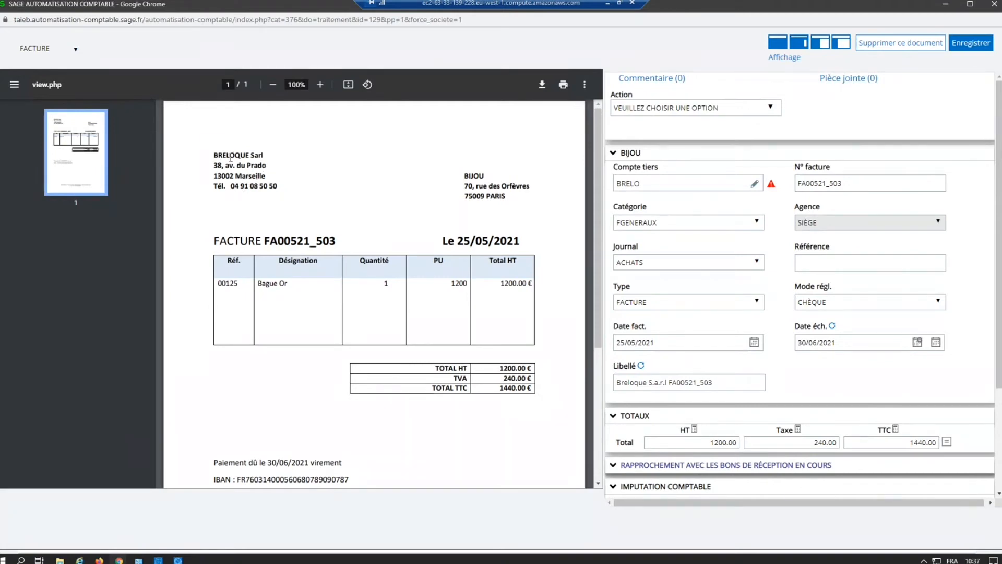
drag(230, 187, 258, 176)
scroll(253, 454, down, 3)
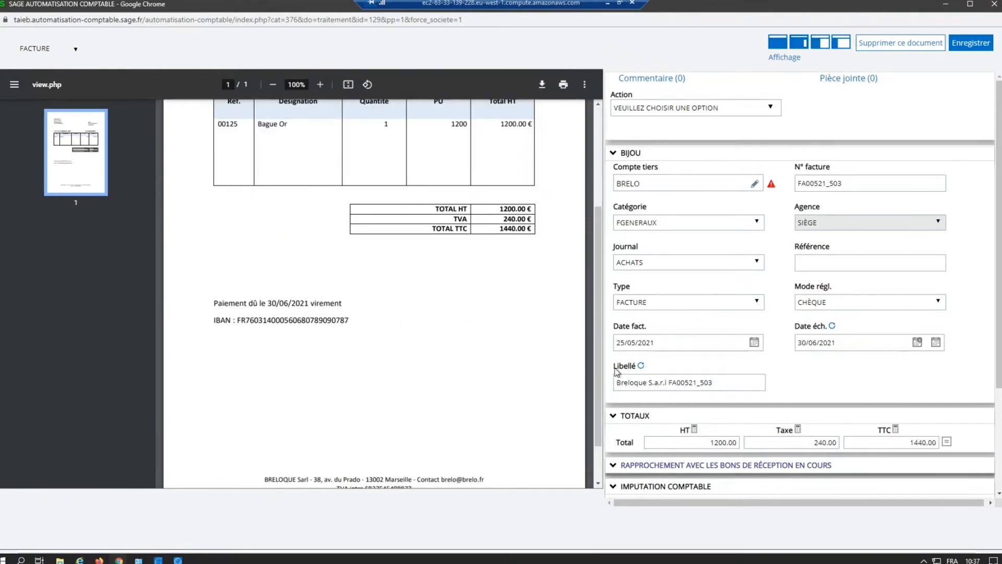
scroll(601, 377, down, 1)
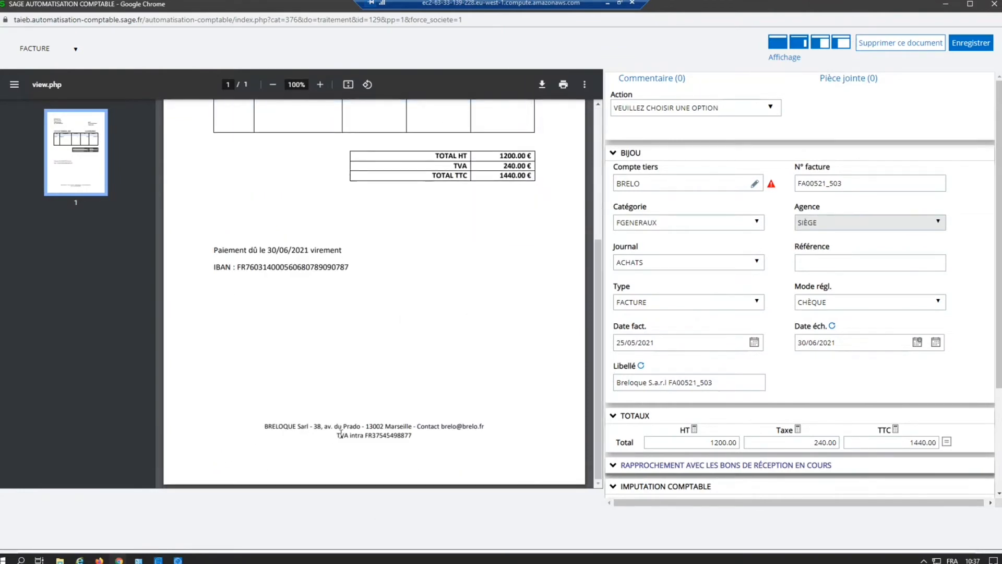
drag(336, 435, 418, 439)
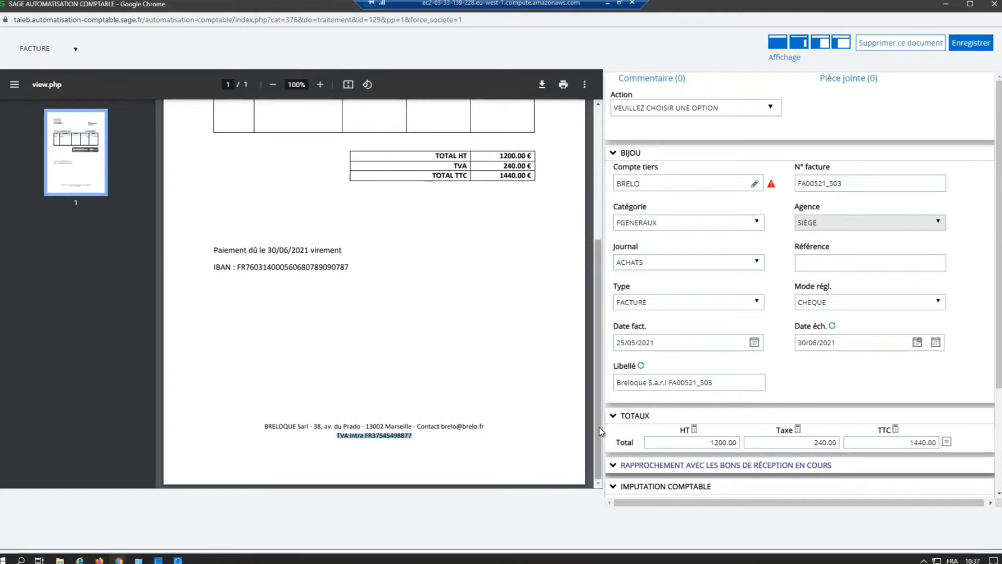
drag(600, 432, 612, 223)
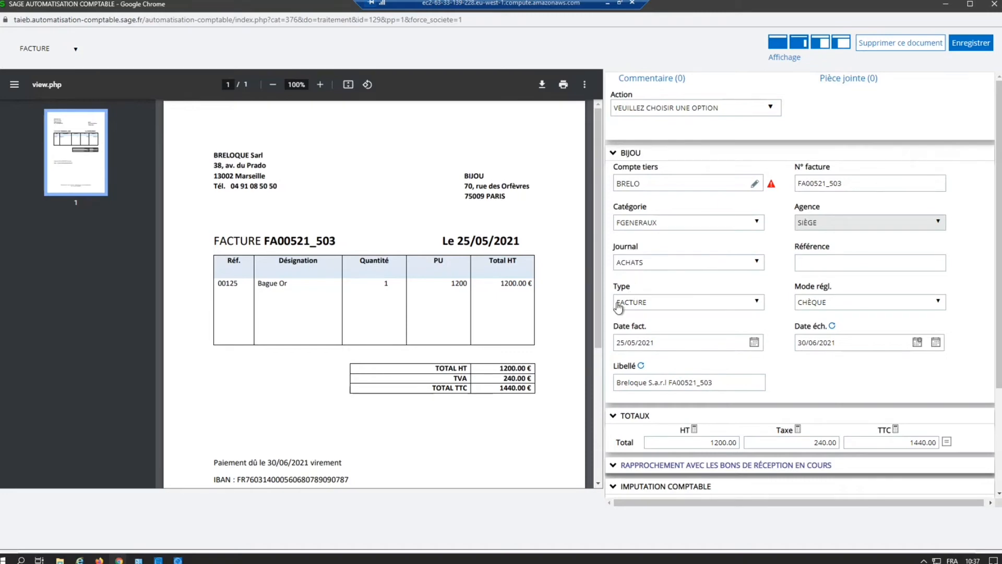
Step: Check the document type against the invoice heading, and copy the invoice number from the PDF
click(636, 305)
click(635, 306)
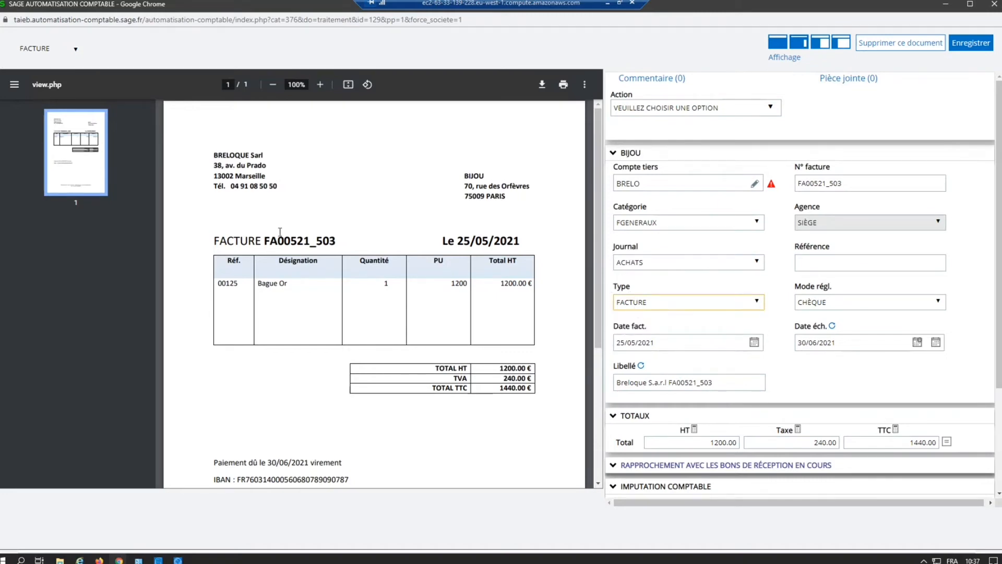
drag(231, 234, 260, 234)
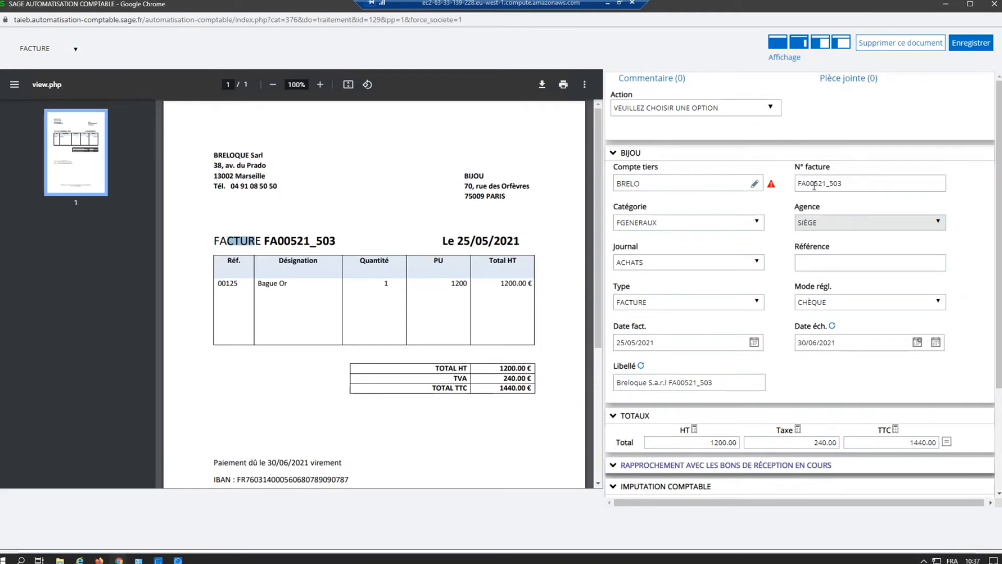
click(267, 244)
drag(267, 245, 337, 243)
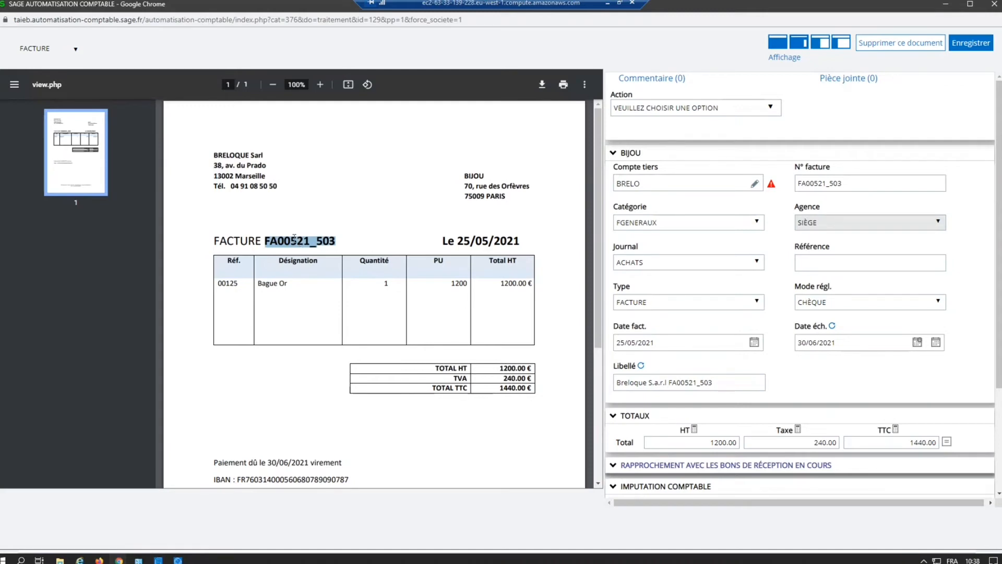
right_click(301, 245)
key(Escape)
right_click(301, 245)
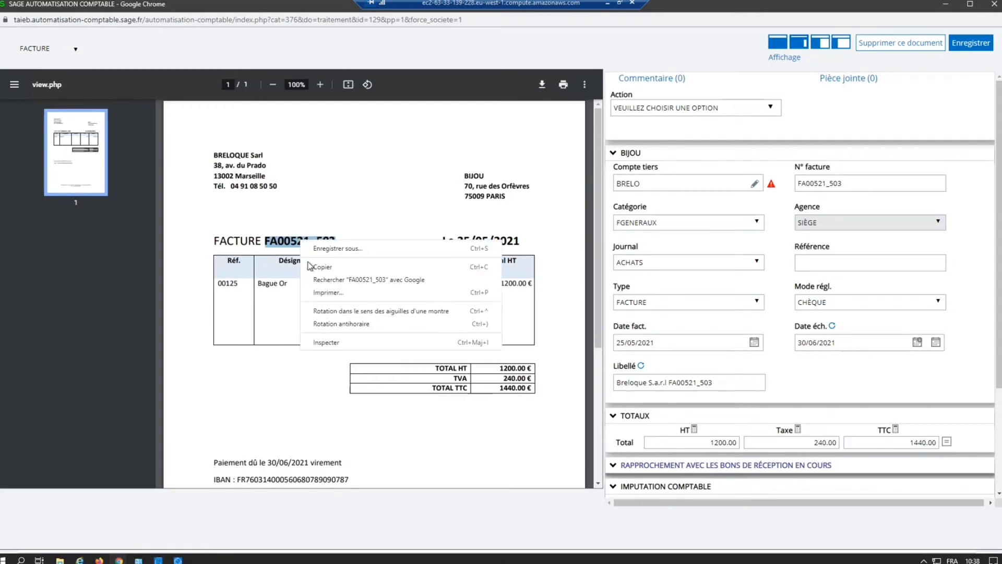
click(320, 267)
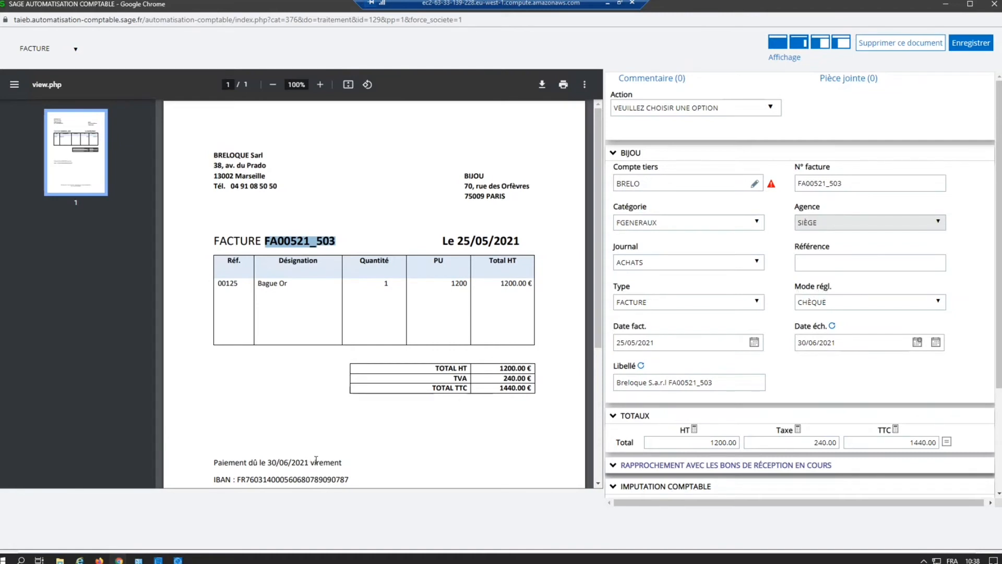
Step: Highlight the payment method printed on the invoice, and open third party BRELO in the Plan tiers of Sage 100cloud Comptabilité
drag(315, 462, 349, 461)
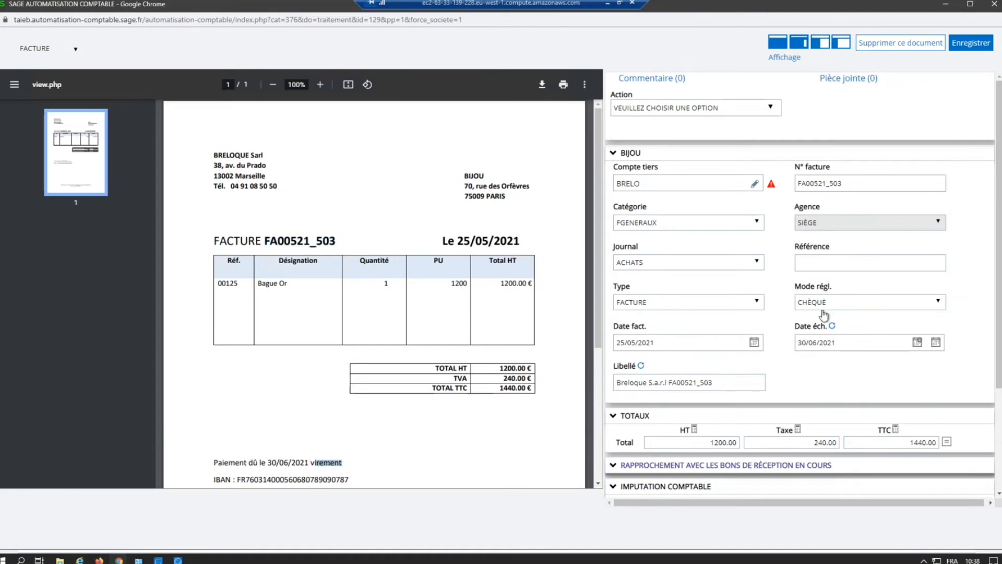
click(179, 560)
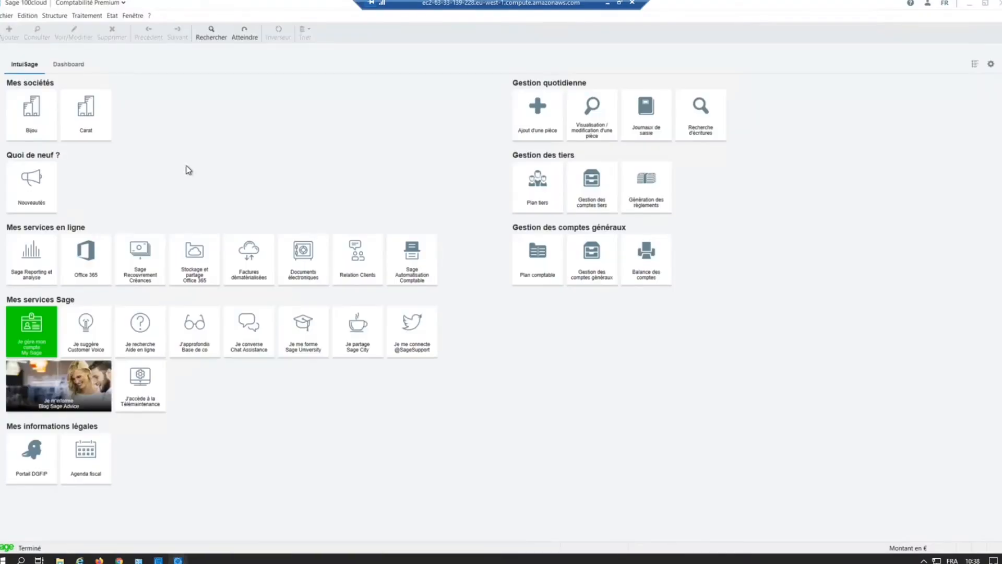
click(45, 17)
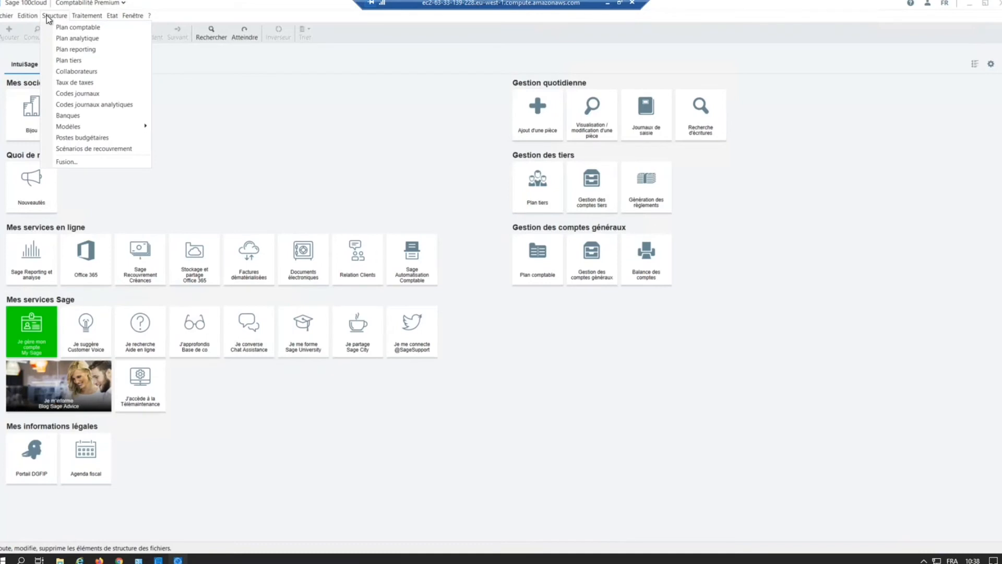
click(72, 62)
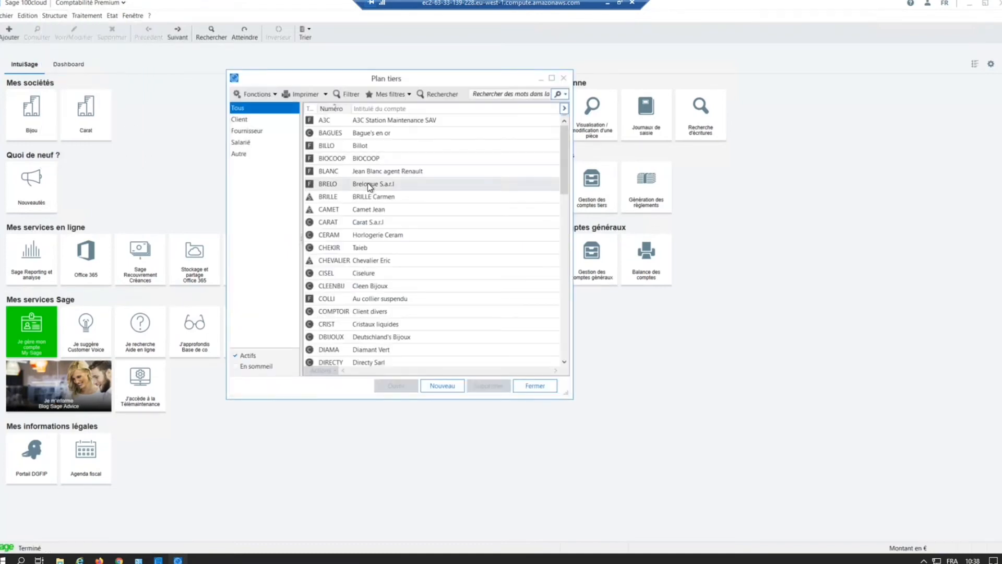
double_click(367, 183)
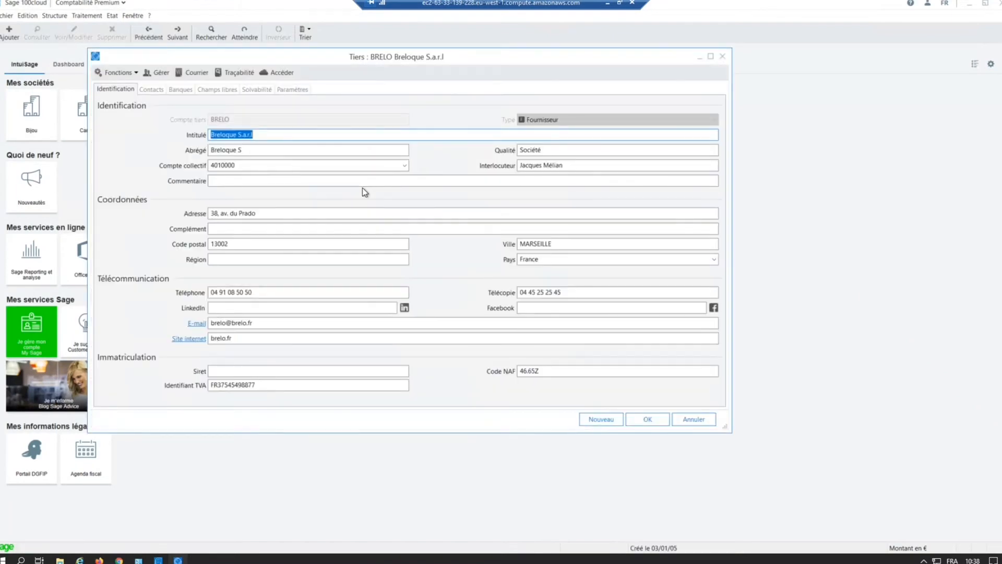
Step: View BRELO's payment conditions and settlement method, and close the record and the third-party list
click(294, 90)
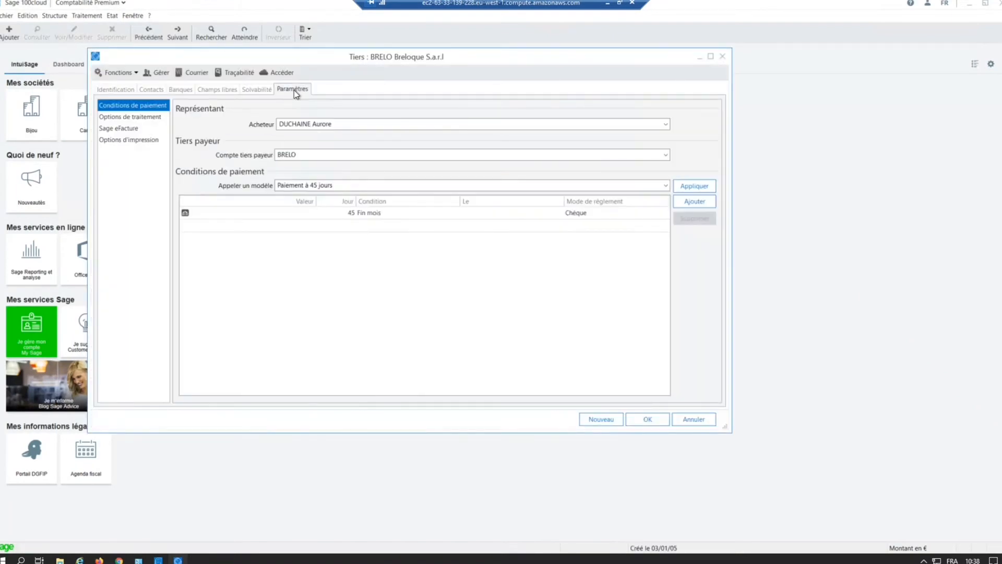
click(572, 211)
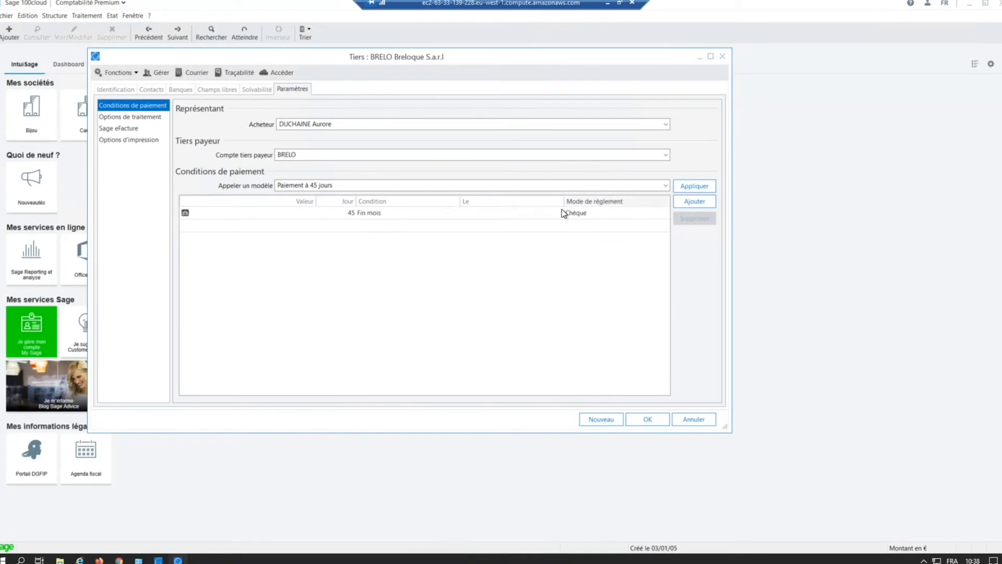
click(583, 215)
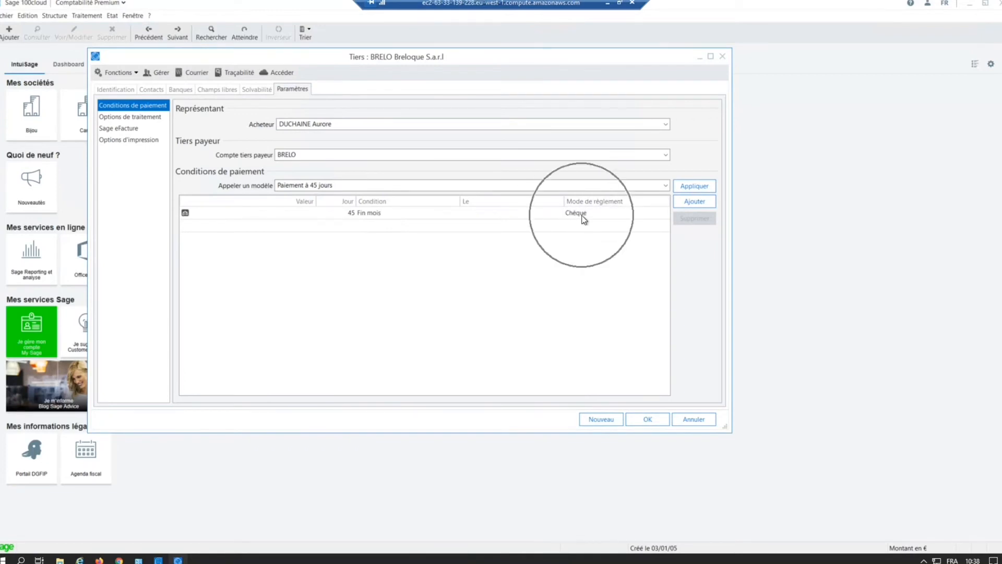
click(683, 418)
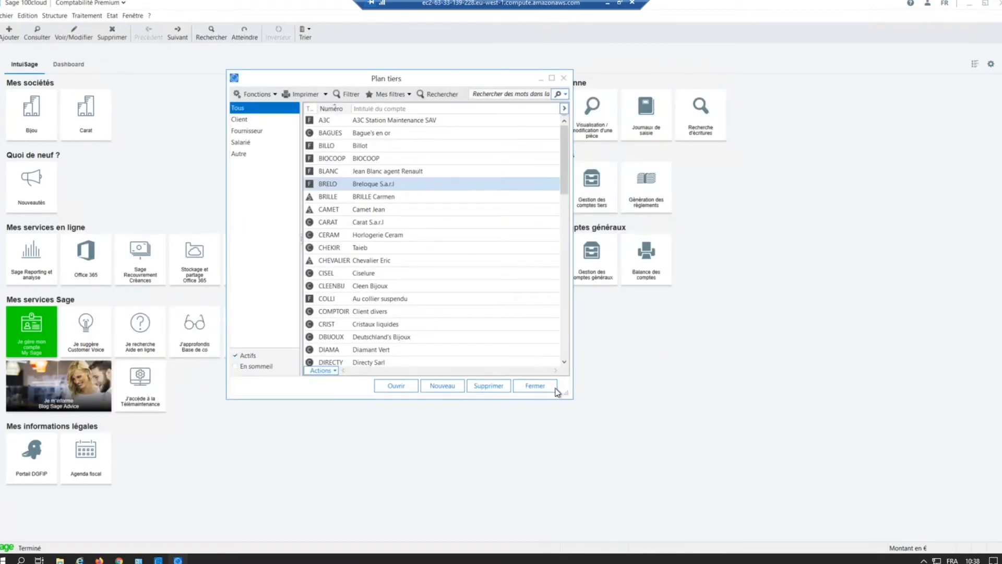
click(535, 386)
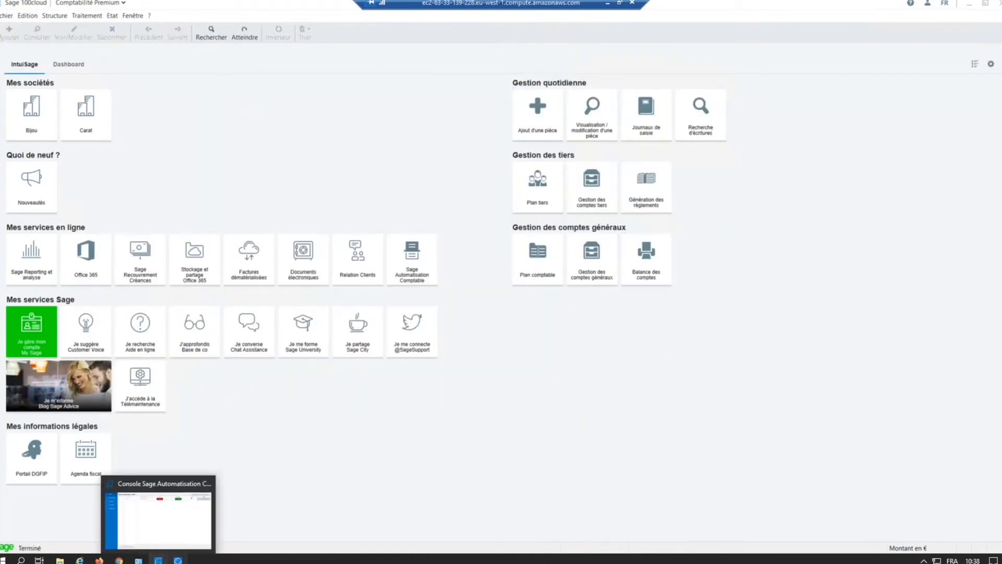
Step: Switch back to the Breloque invoice in Chrome and view the available Mode régl. options
mouse_move(120, 560)
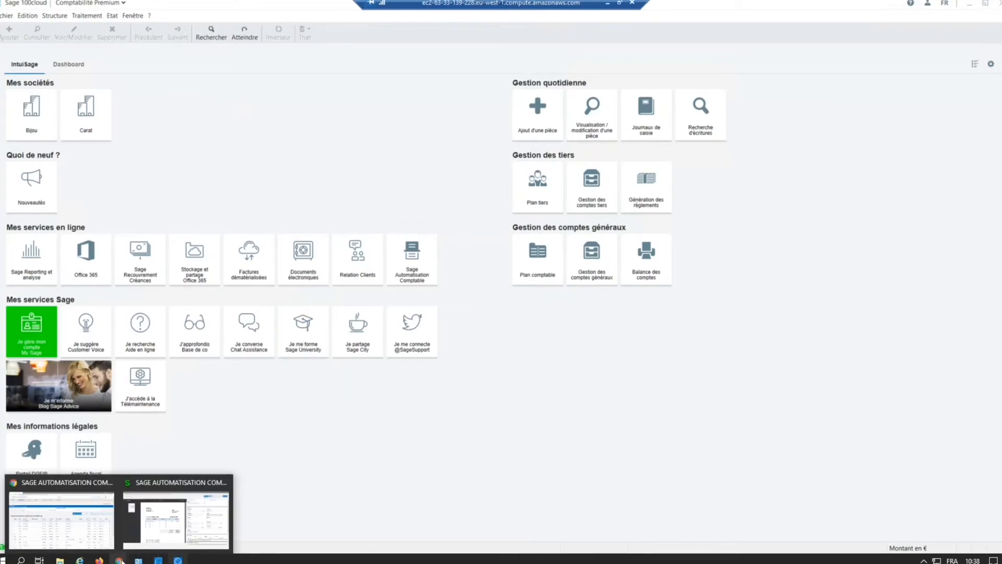
click(149, 517)
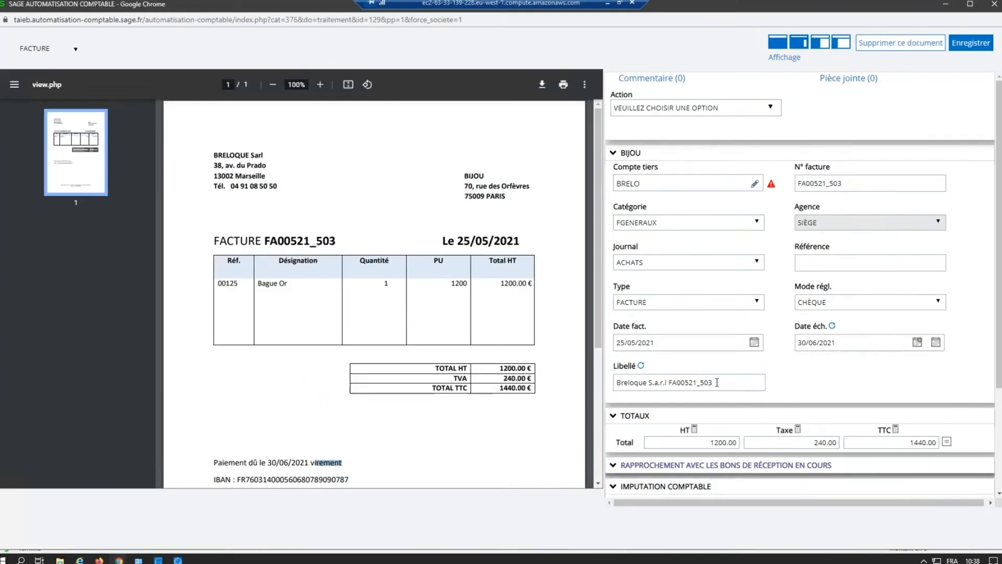
click(838, 307)
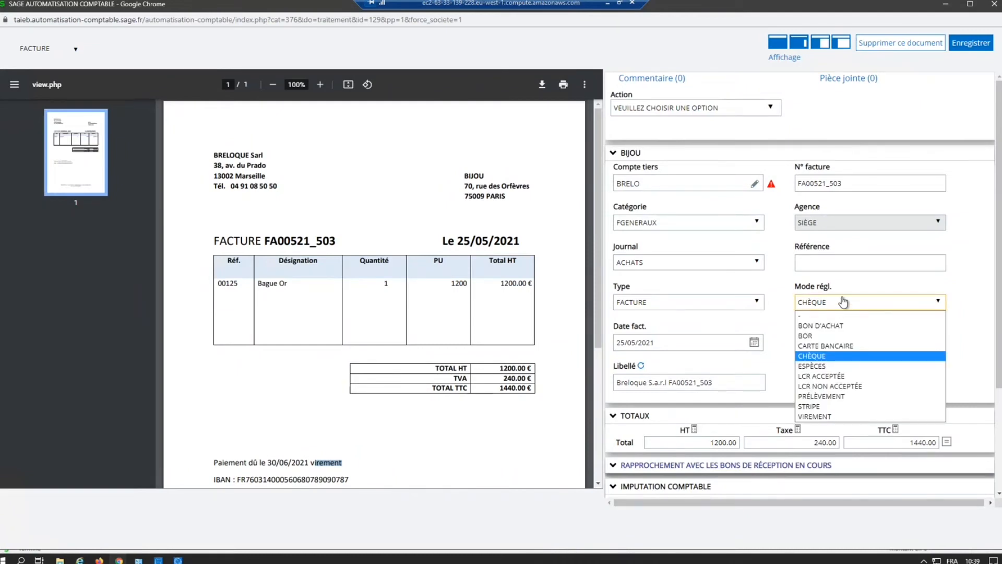
click(786, 307)
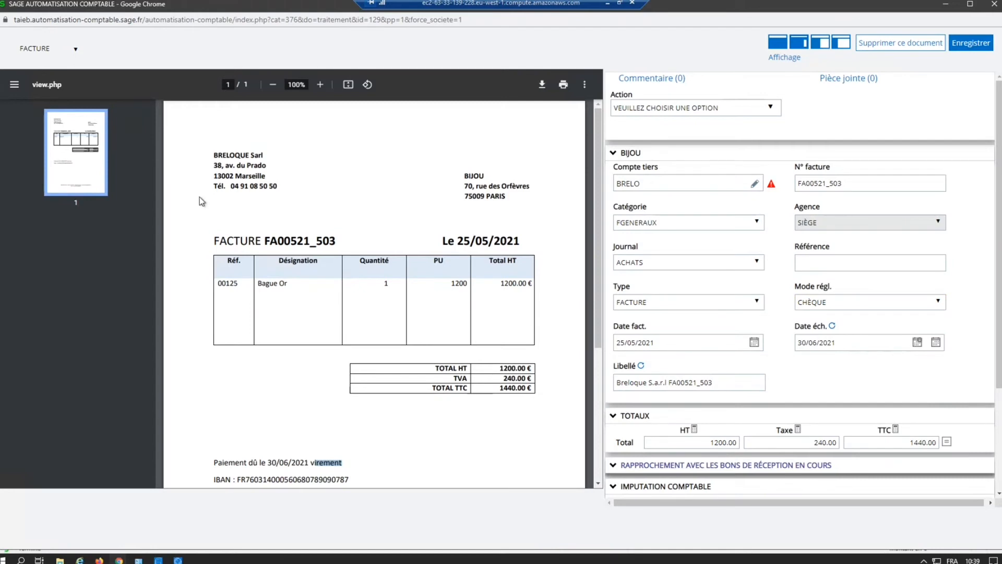
Step: Check the invoice date and the payment due date printed on the Breloque PDF
drag(458, 240, 514, 239)
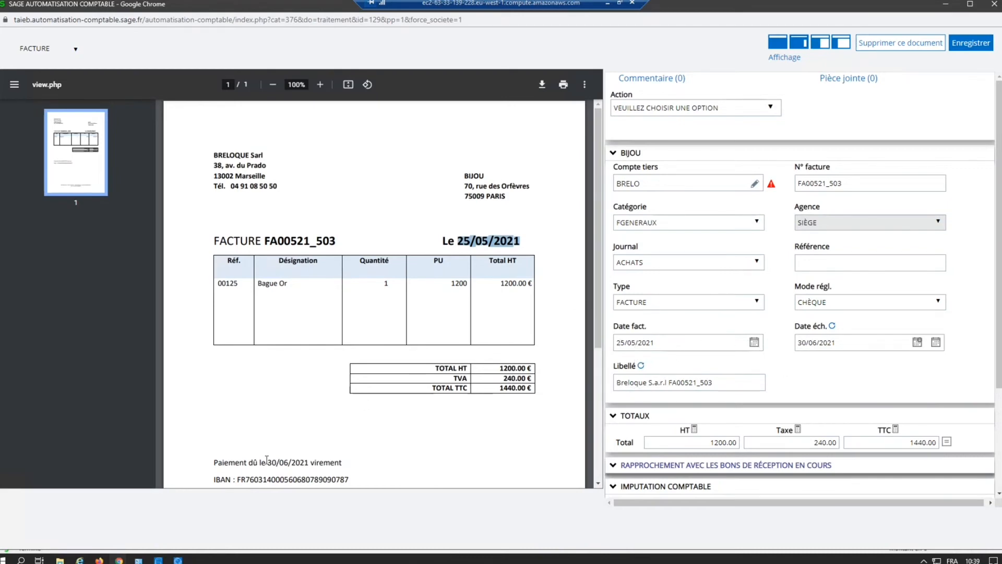
drag(267, 463, 310, 464)
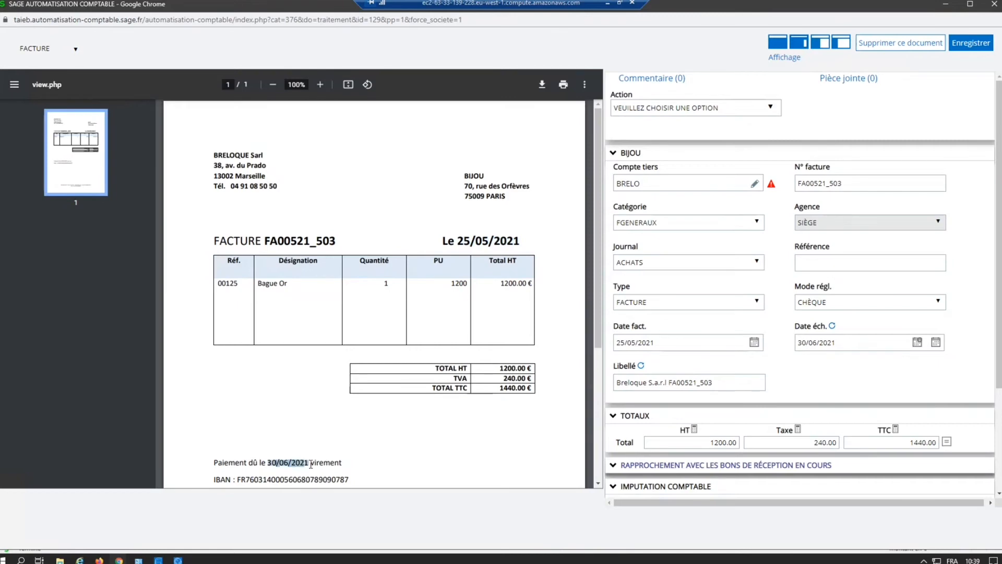
key(ctrl)
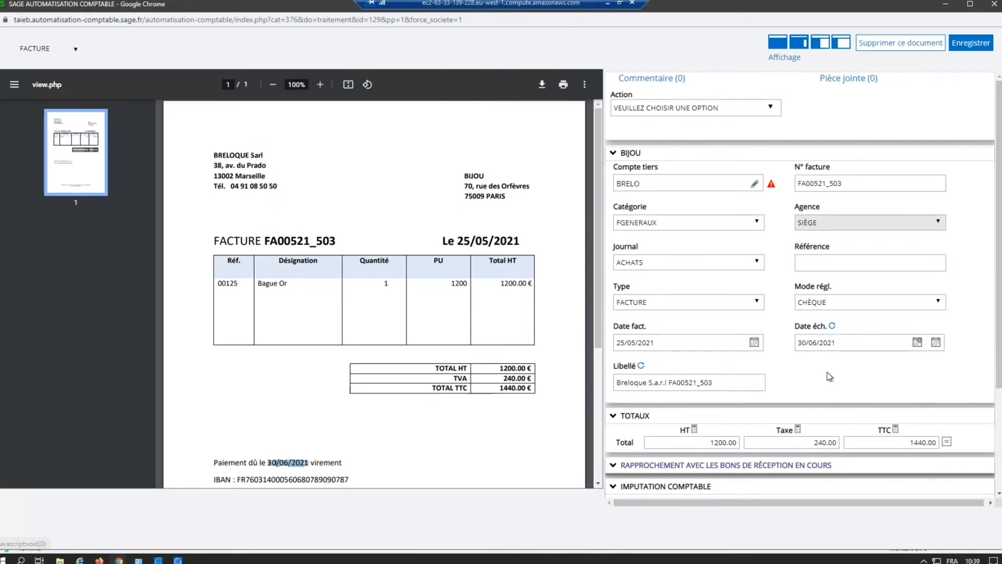
Step: Switch to Sage 100cloud Comptabilité, open third party BRELO from the Plan tiers, view its payment conditions, and close the record without changes
click(178, 561)
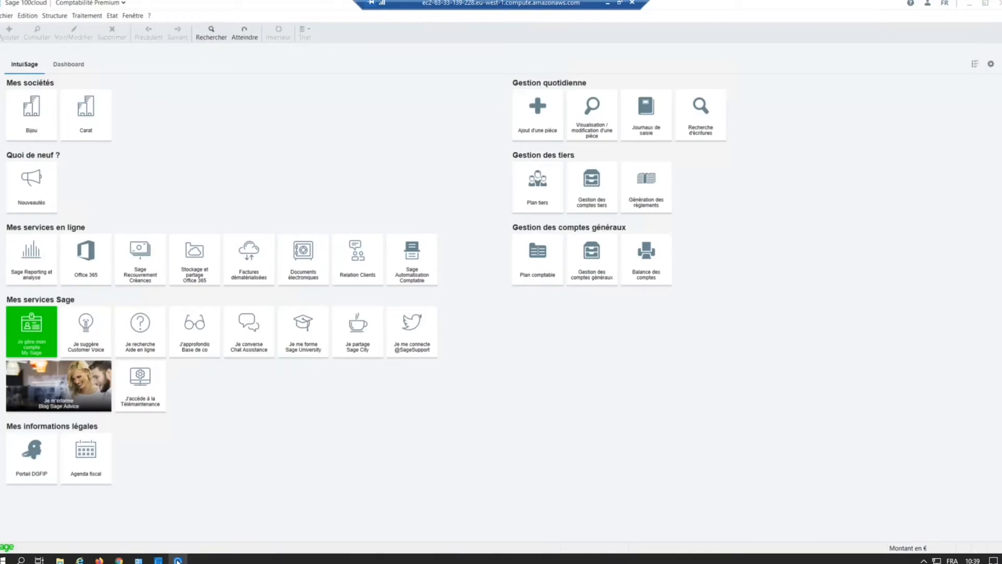
click(86, 16)
mouse_move(54, 15)
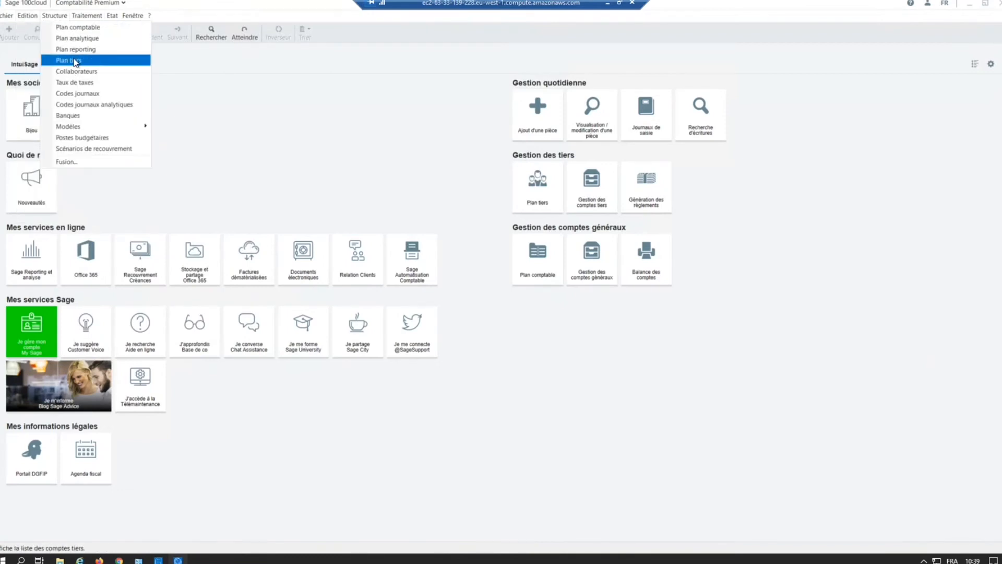
click(73, 61)
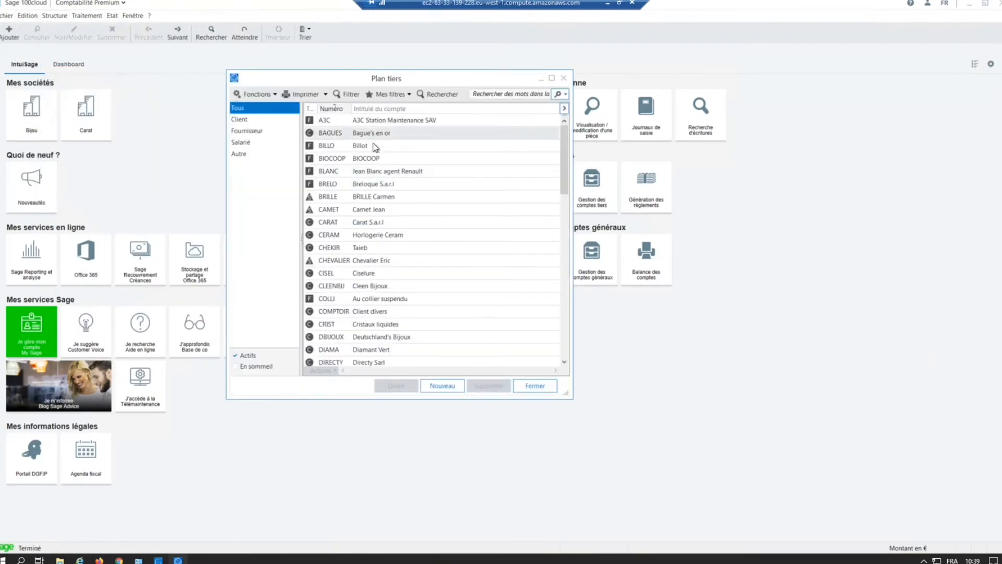
click(374, 185)
double_click(374, 185)
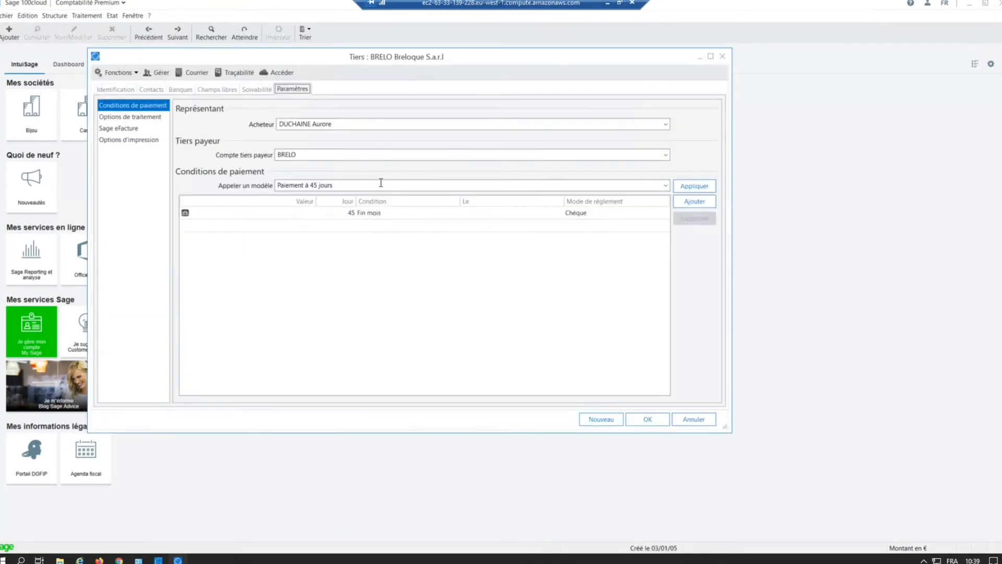
click(691, 417)
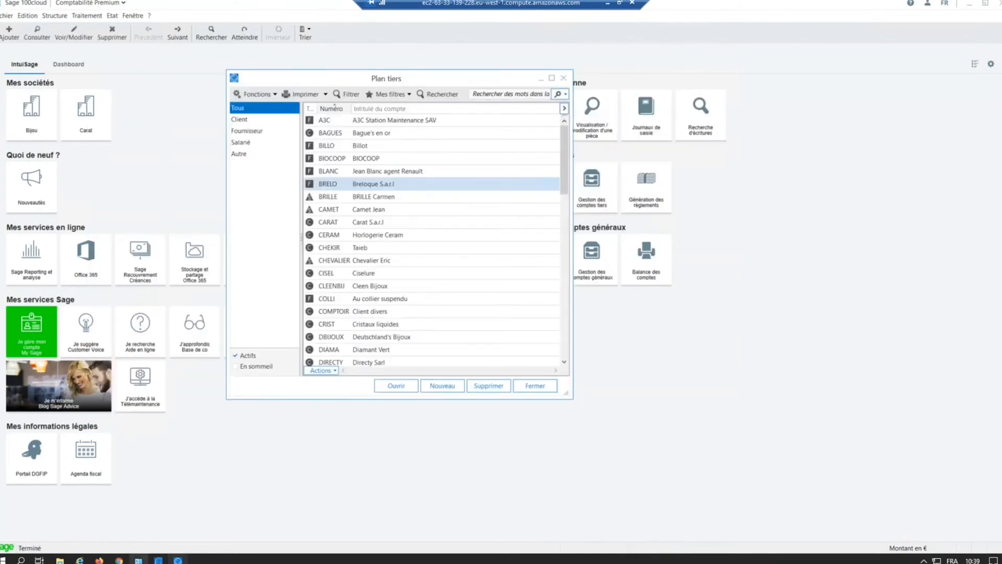
Step: Return to the Breloque invoice in Chrome, recalculate Date éch. from the payment conditions, and reset it to the recognized date 30/06/2021
mouse_move(119, 560)
click(196, 524)
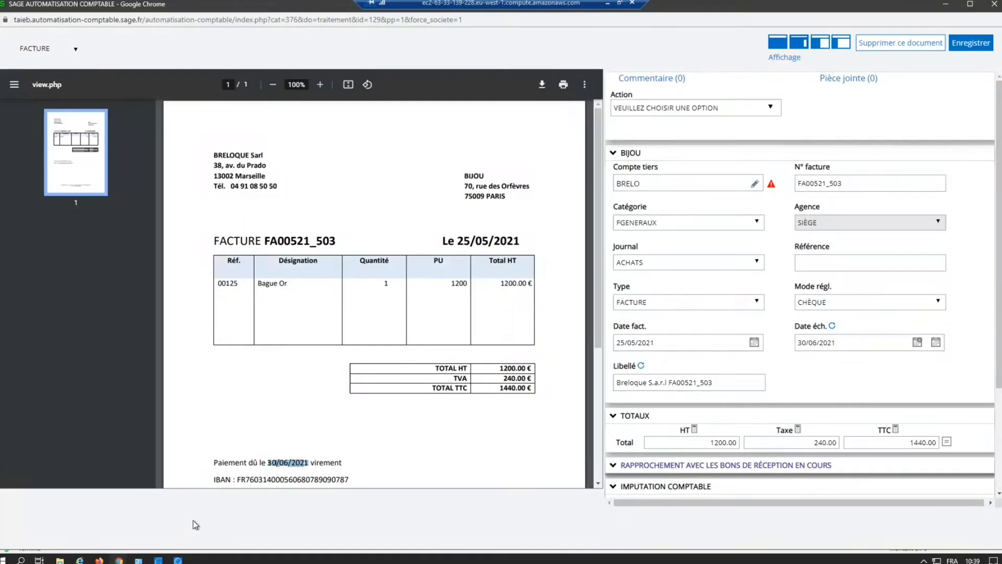
click(917, 343)
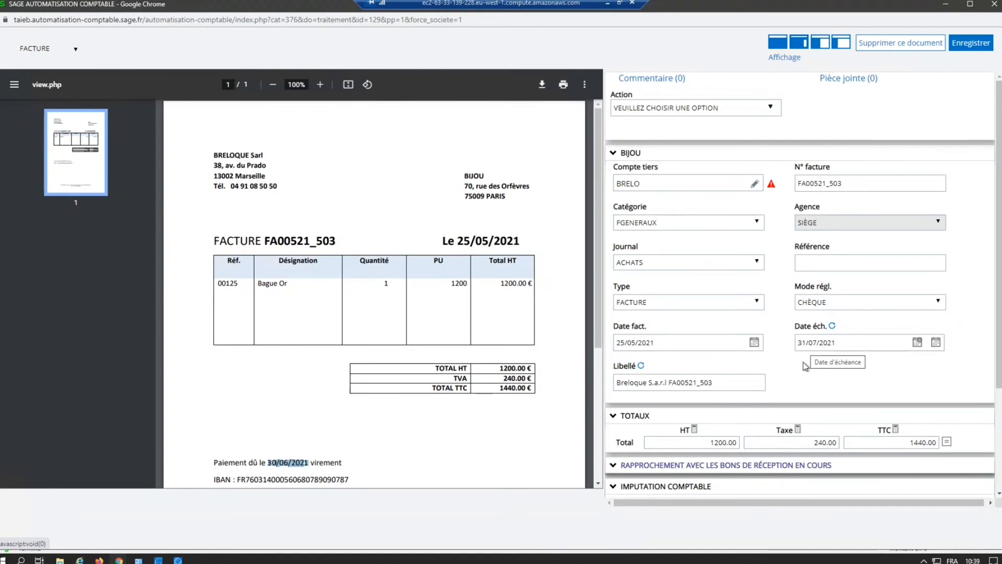
click(937, 343)
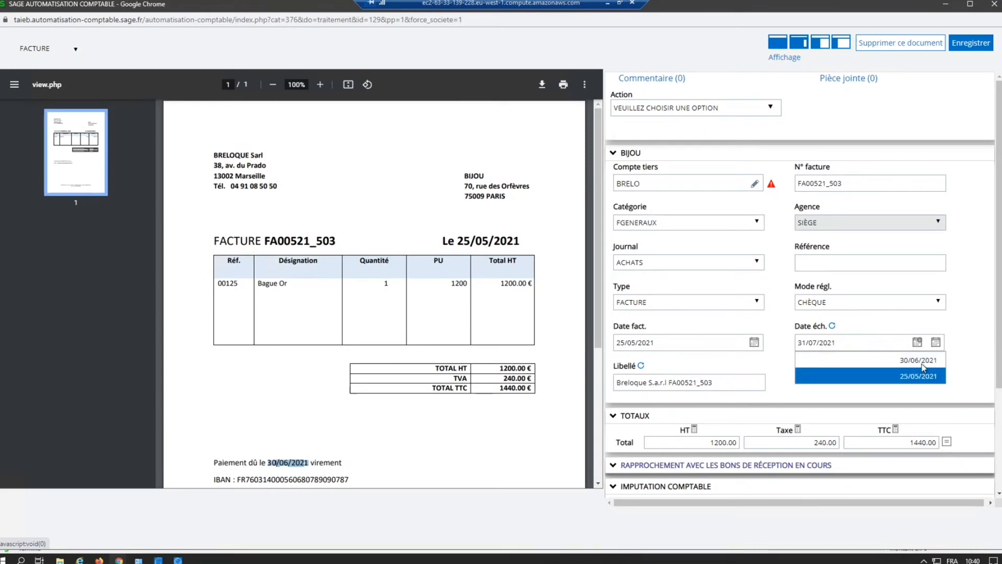
click(923, 362)
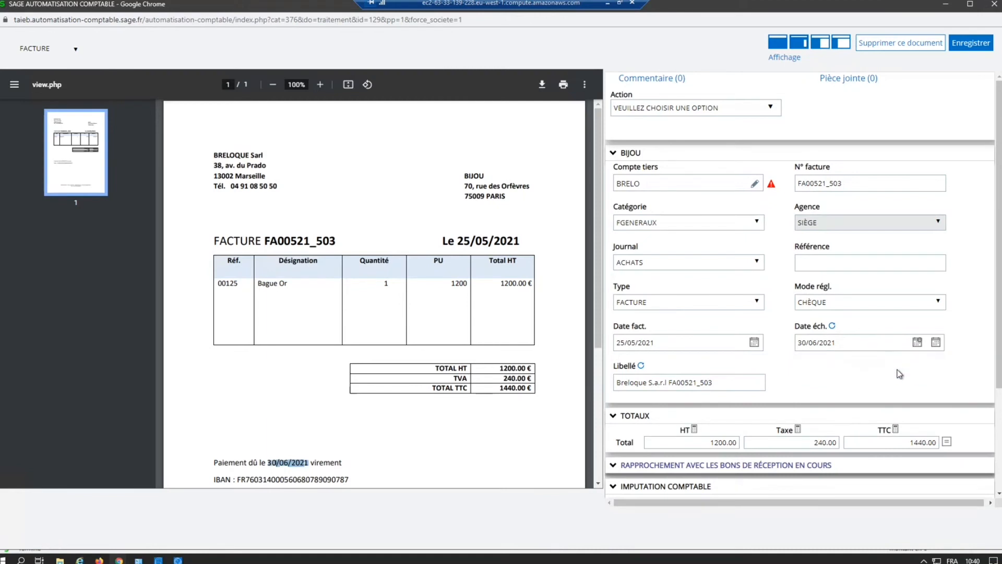
Step: Compare the HT, Taxe and TTC totals with the PDF, and validate the proposed Imputation comptable lines
scroll(734, 384, down, 1)
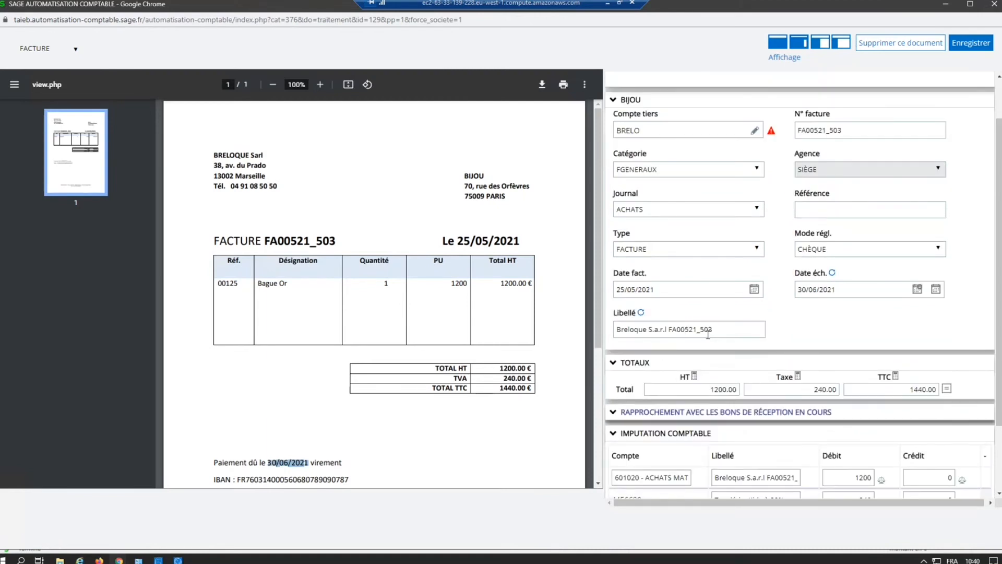
scroll(732, 384, down, 1)
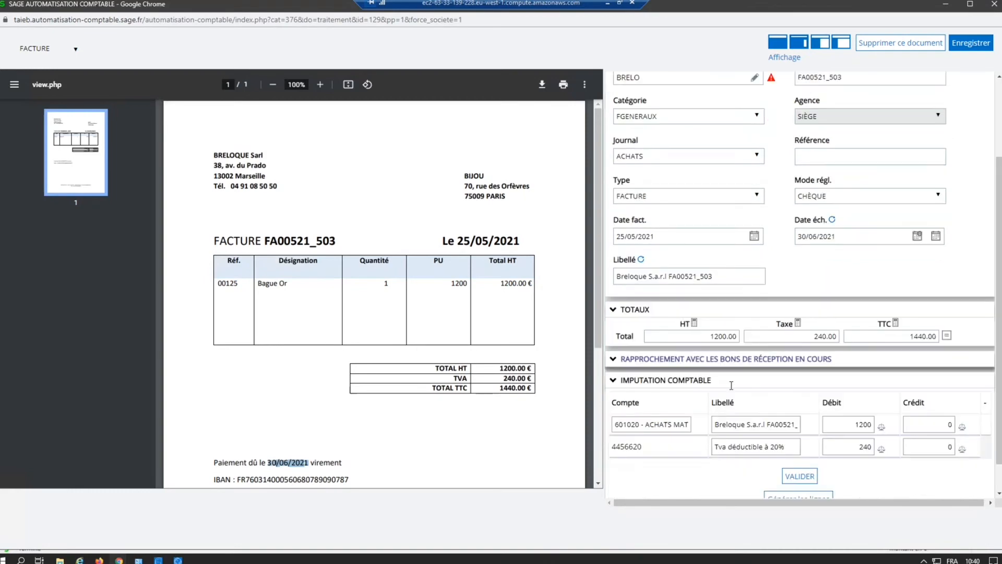
double_click(510, 368)
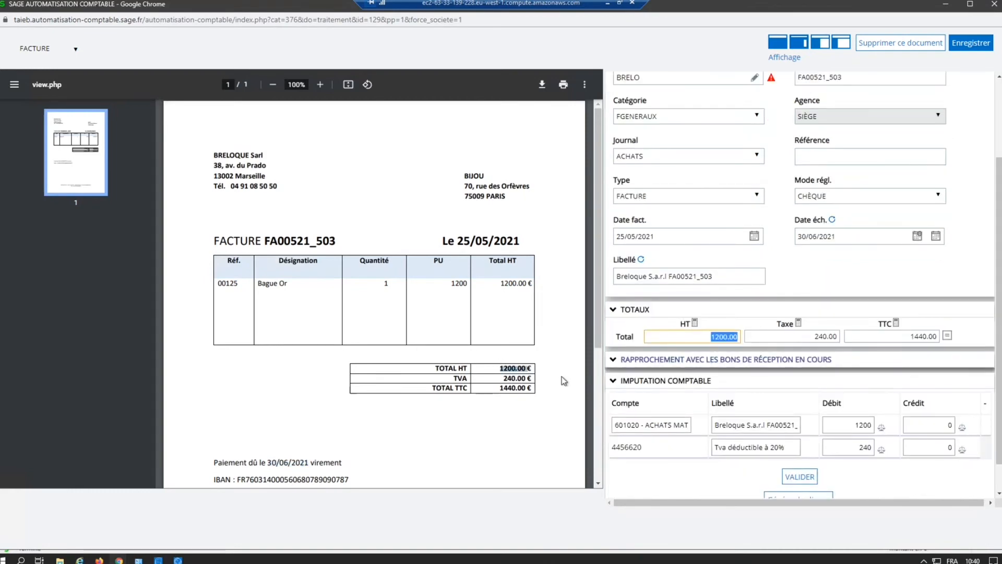
double_click(505, 378)
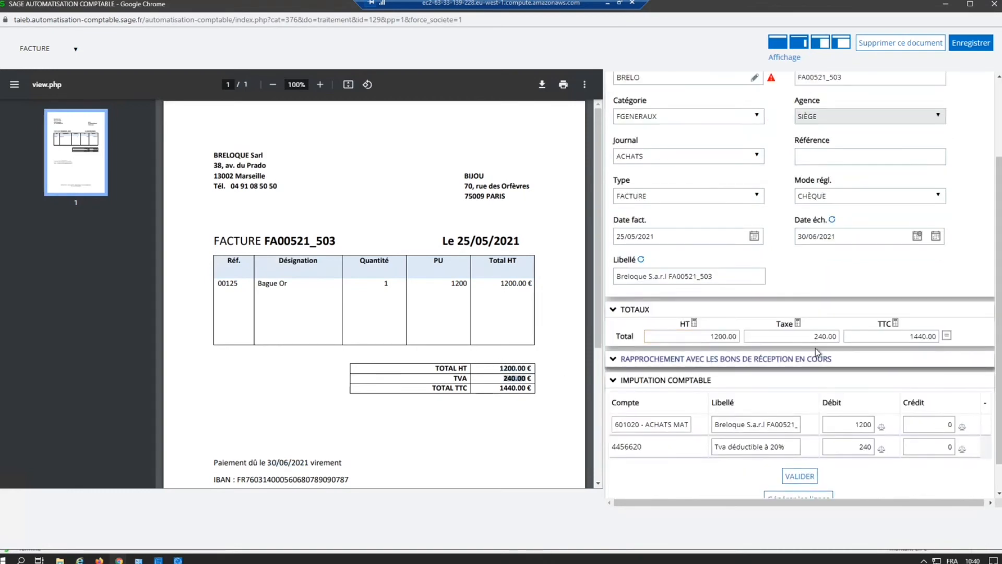
double_click(505, 388)
scroll(815, 387, up, 1)
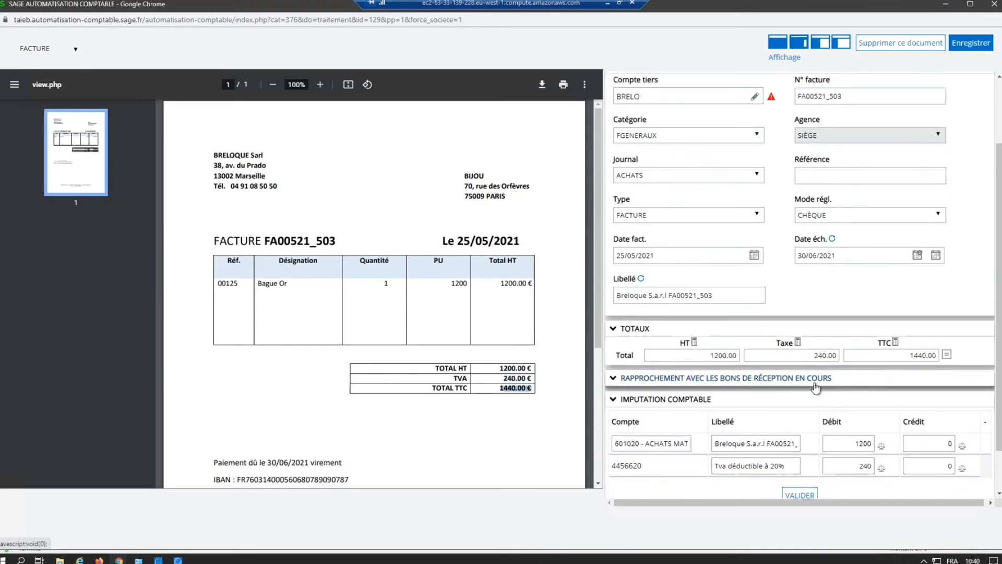
scroll(816, 386, down, 2)
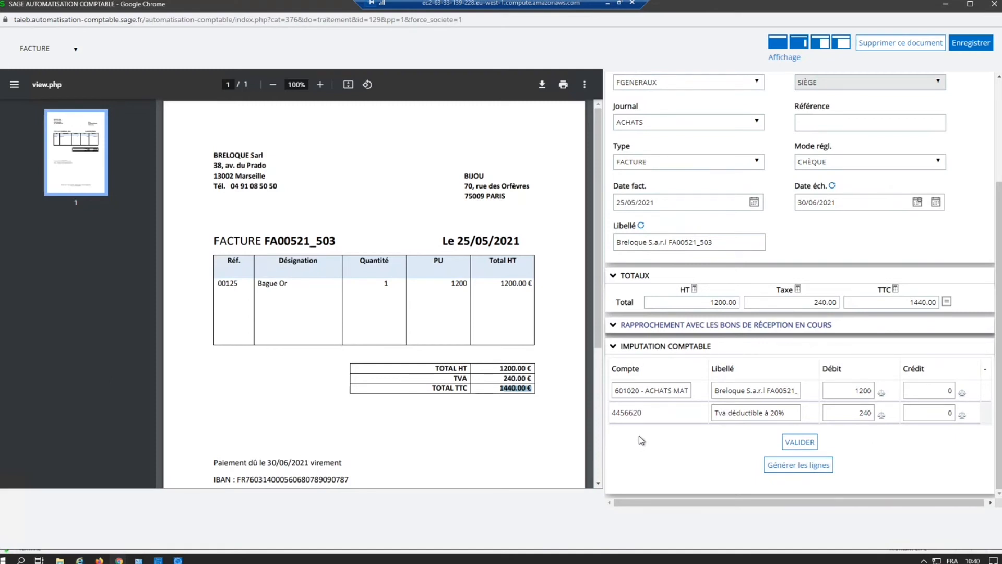
click(798, 442)
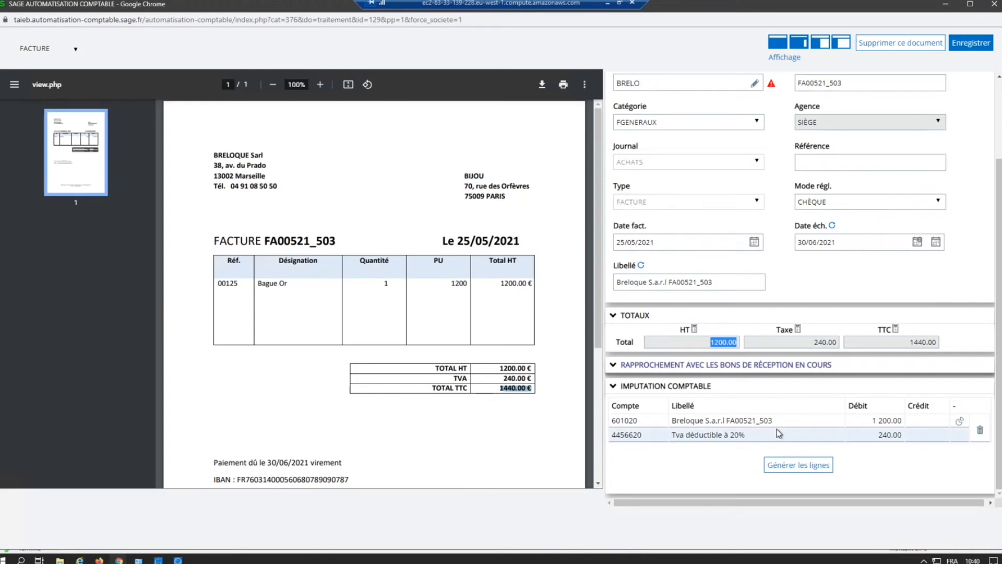
Step: View the form for generating extra accounting lines, including its Modèle de saisie field, and close it without adding a line
click(789, 466)
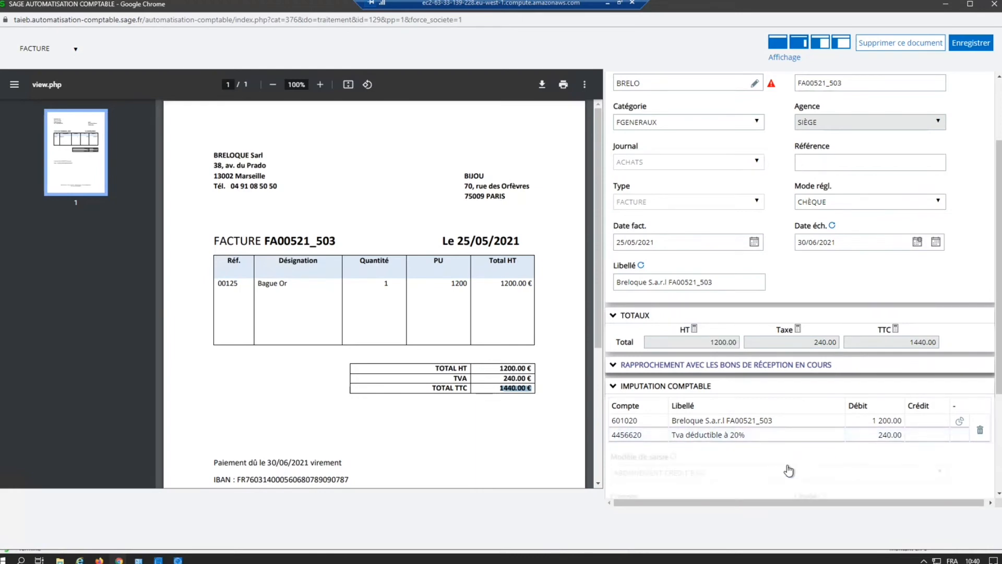
scroll(787, 465, down, 2)
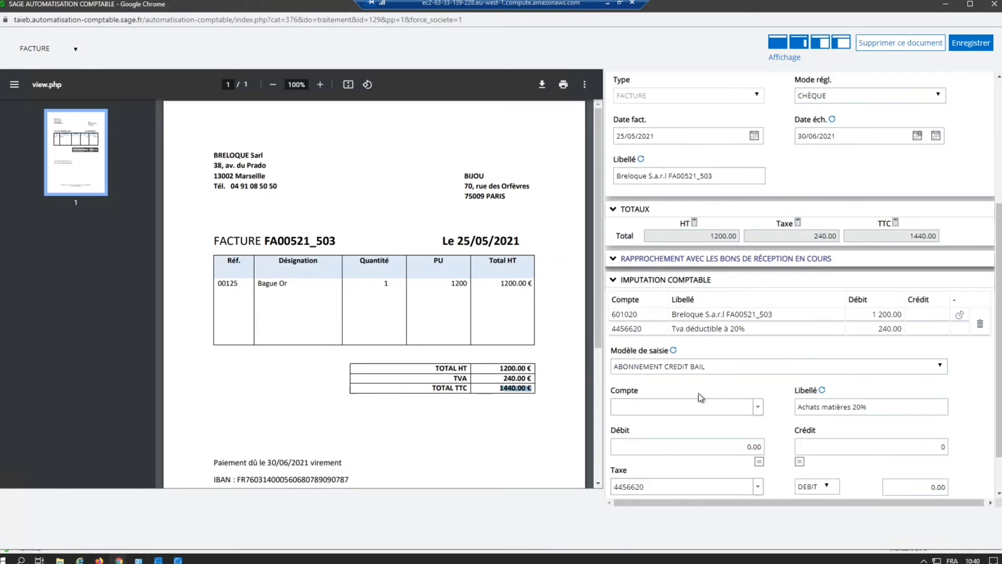
click(663, 368)
click(663, 370)
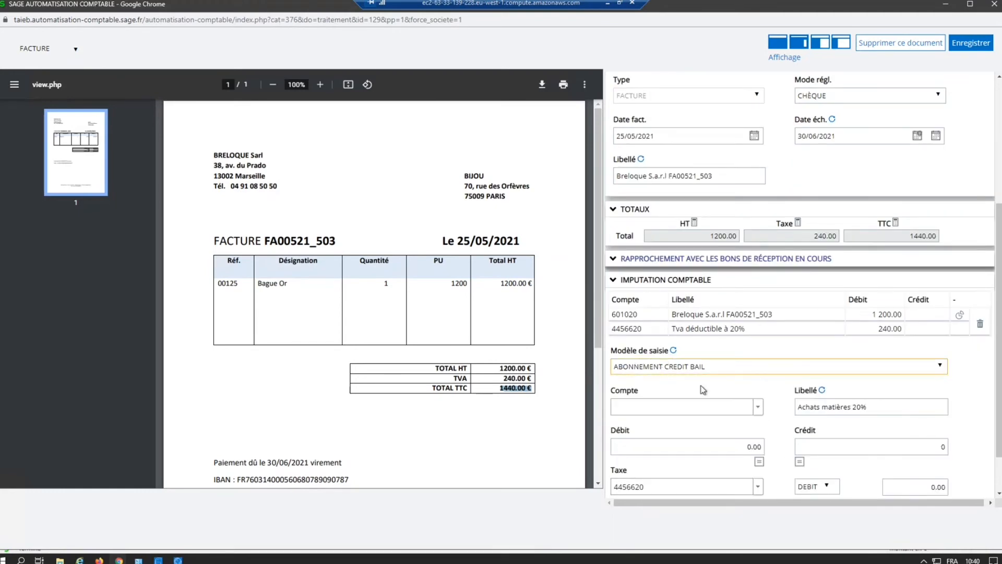
scroll(707, 397, down, 1)
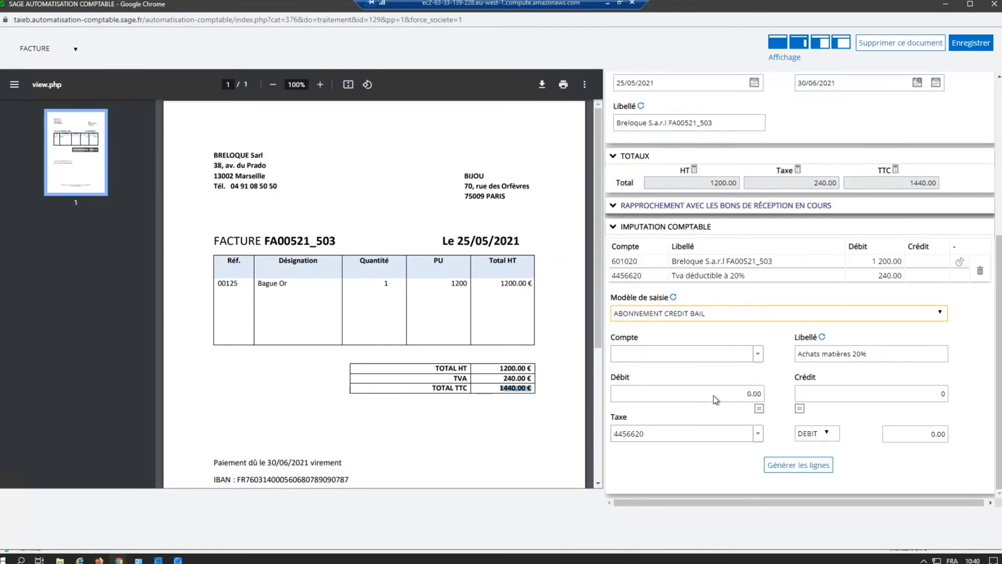
click(802, 466)
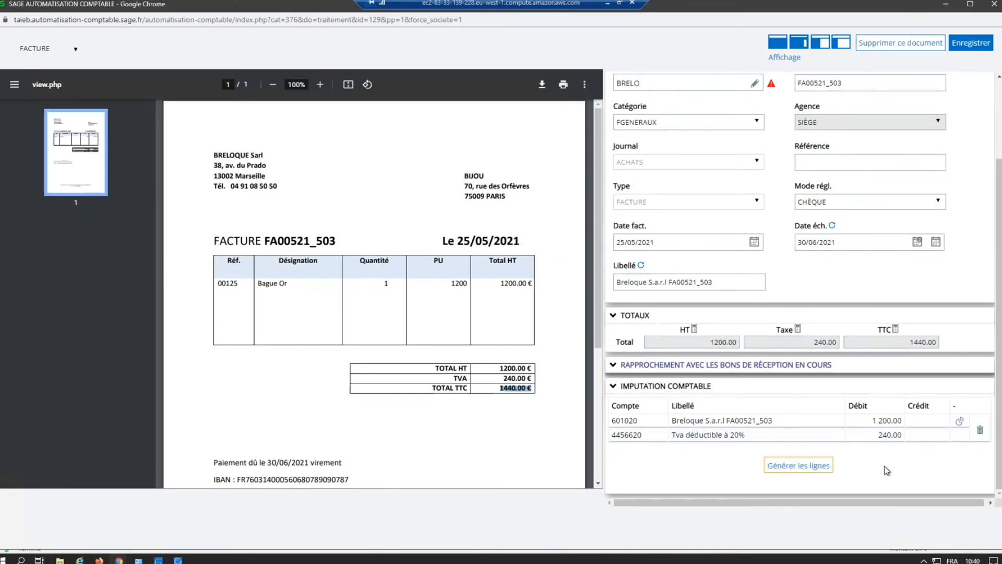
click(815, 469)
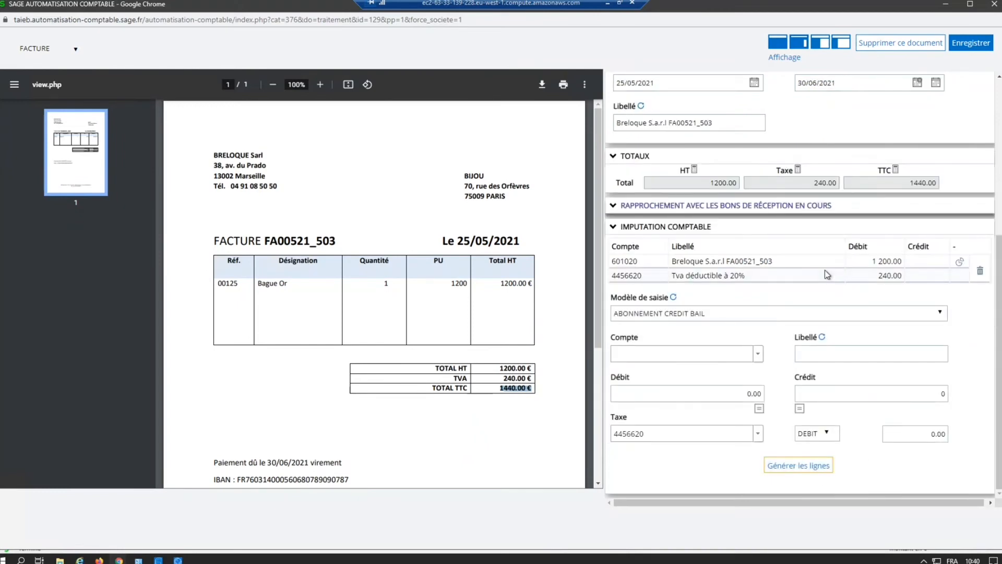
click(799, 466)
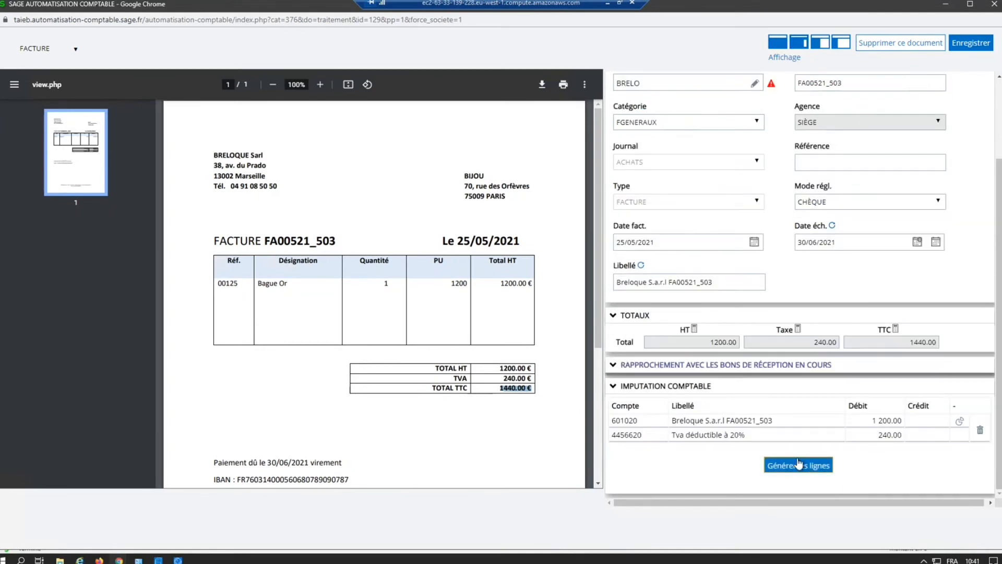
Step: Open the analytic entry of account 601020 and view the options for applying a grid and choosing the Plan analytique
click(960, 421)
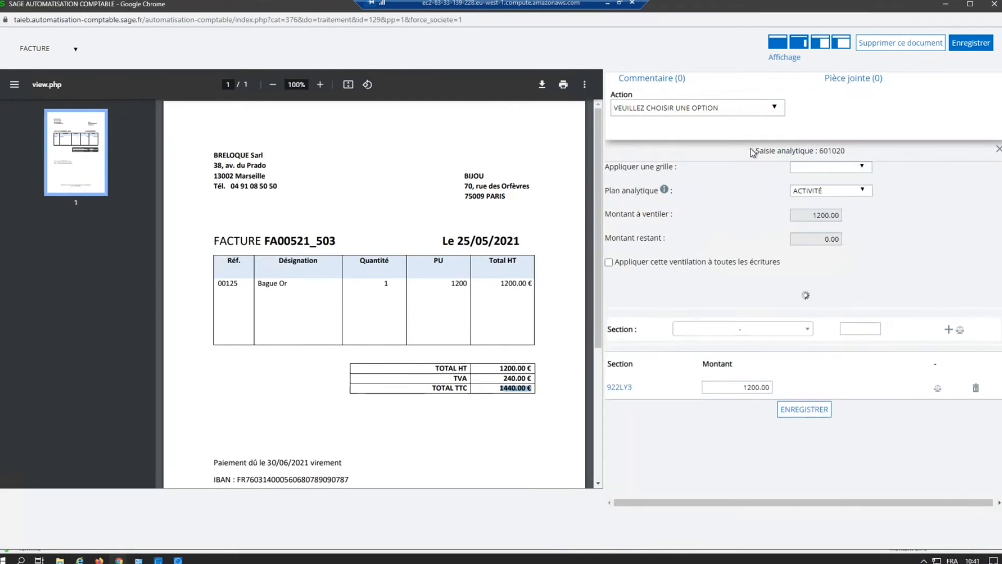
click(641, 166)
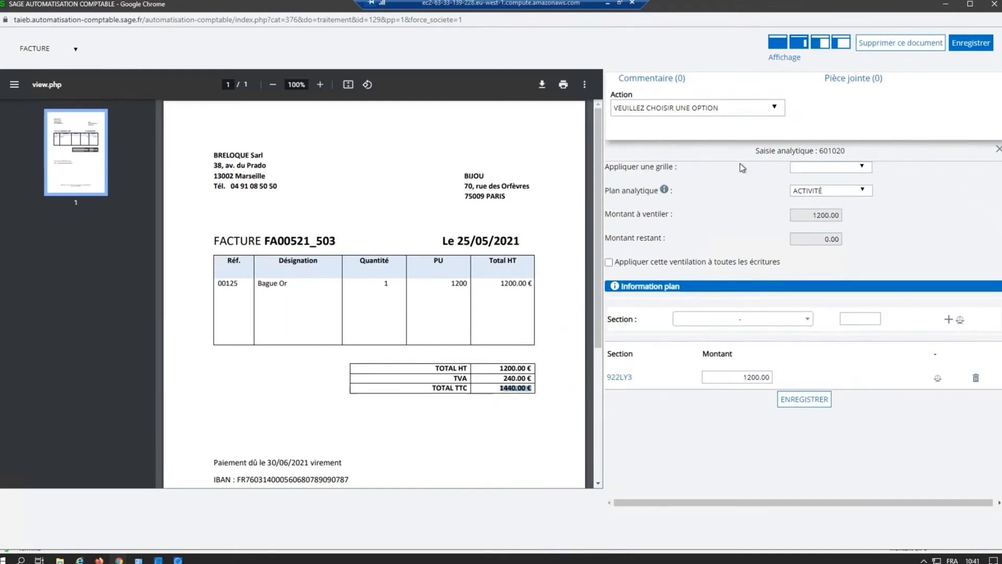
click(855, 167)
click(824, 192)
click(824, 192)
click(824, 192)
click(823, 192)
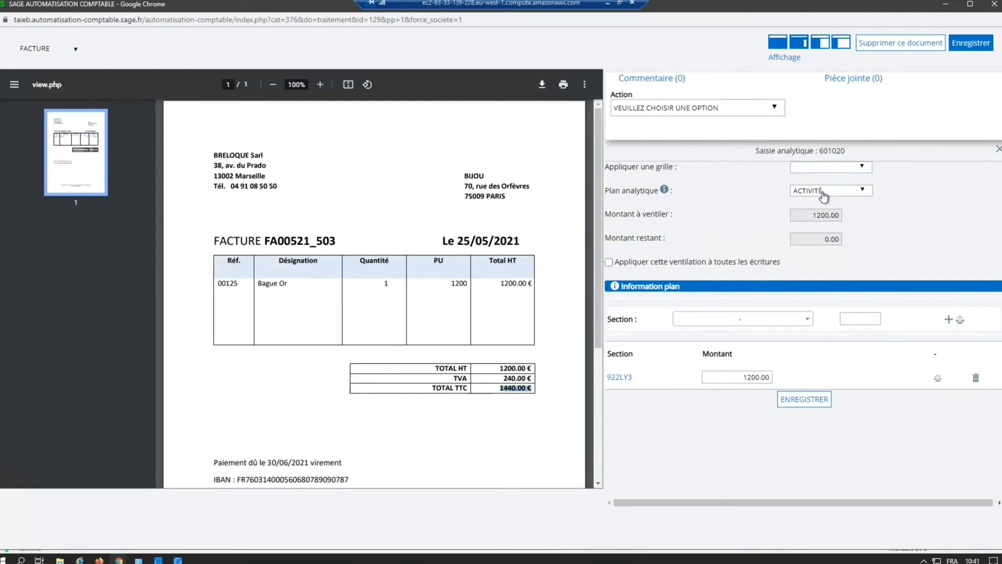
Step: Add section 922ME2 Atelier réparation Metz with an amount of 0 to the analytic breakdown, and save the breakdown
click(747, 319)
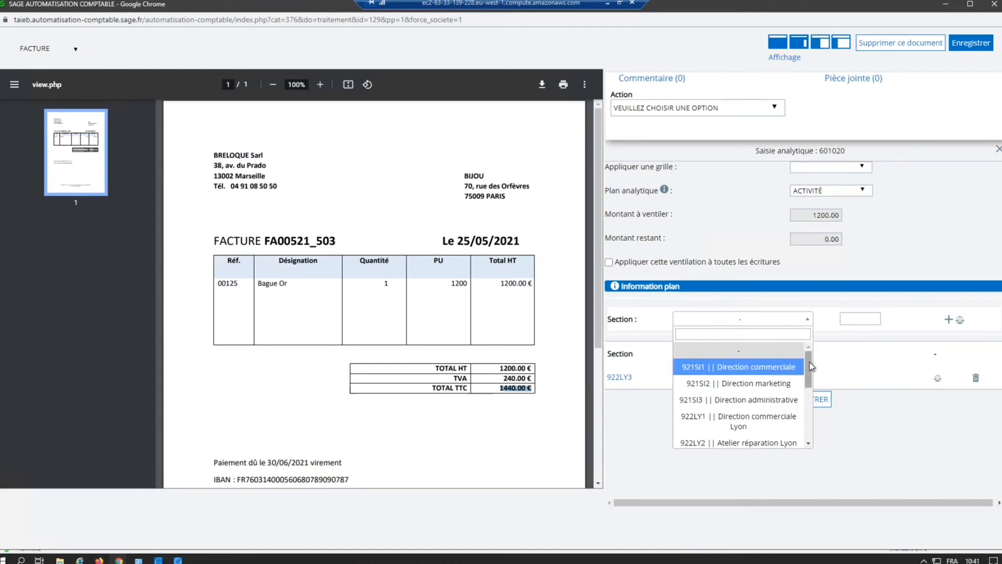
drag(810, 368, 815, 424)
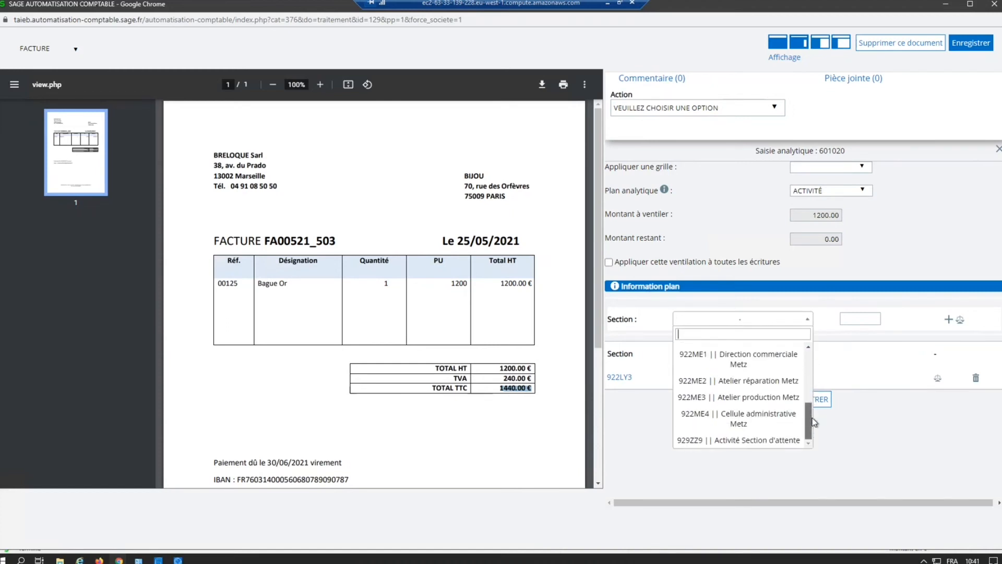
click(751, 386)
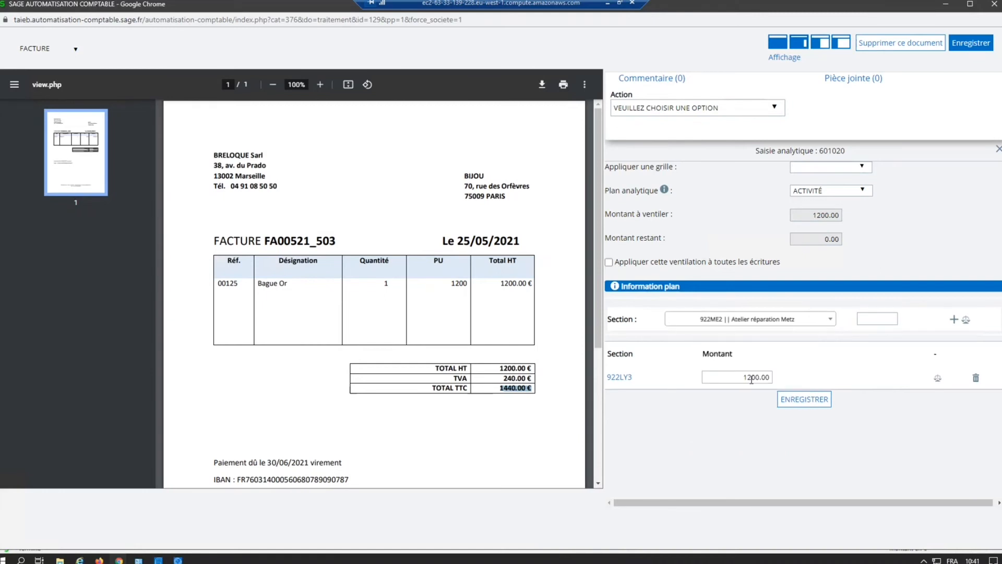
click(966, 320)
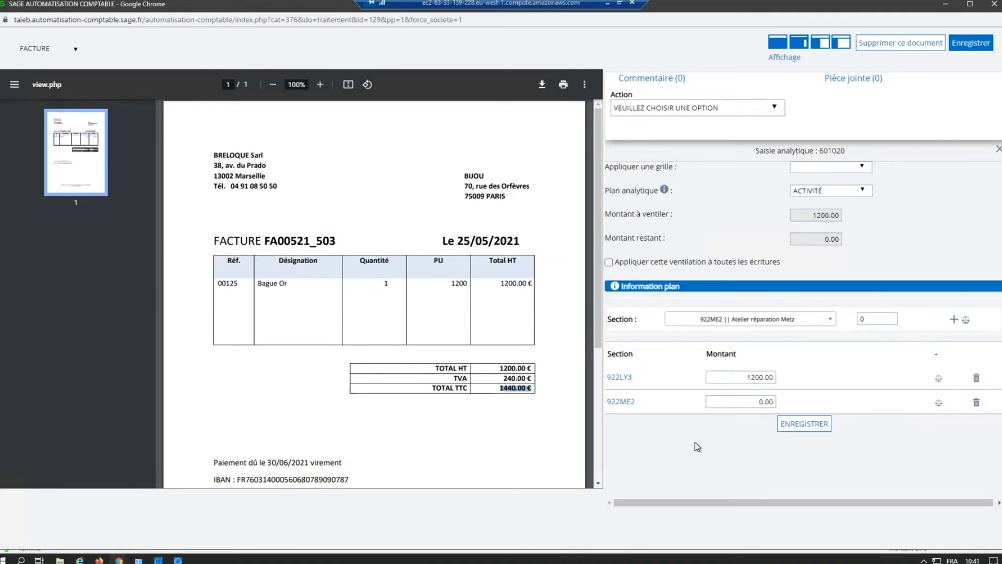
click(796, 424)
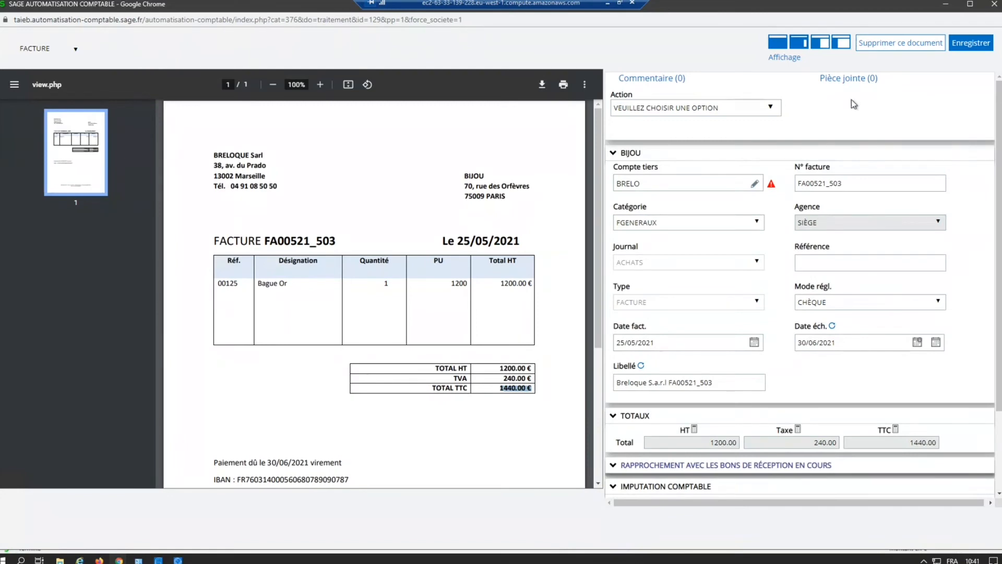
Step: Display the invoice's attachments area, and set the action to TRANSMETTRE with the DAF validator as recipient
click(846, 79)
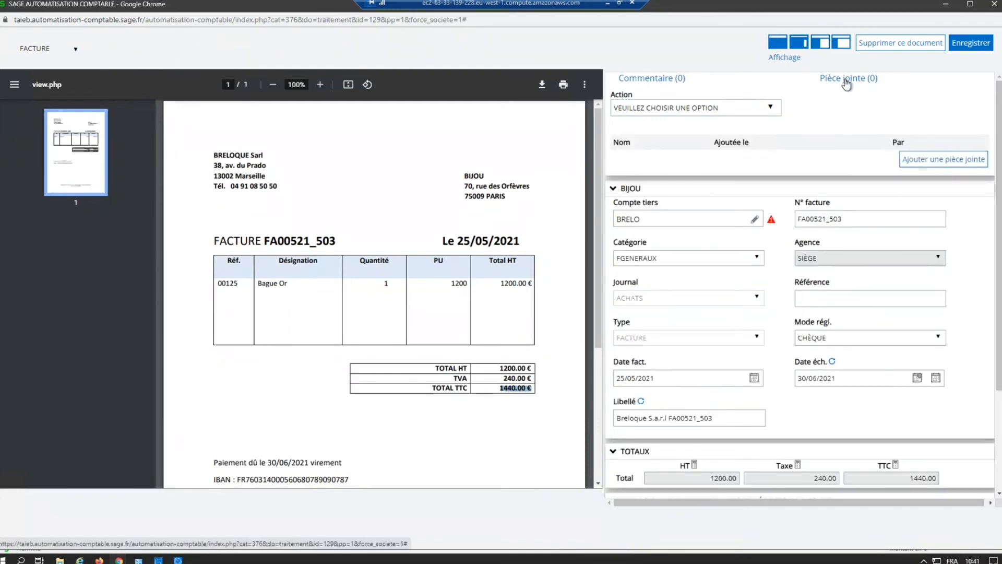
click(657, 110)
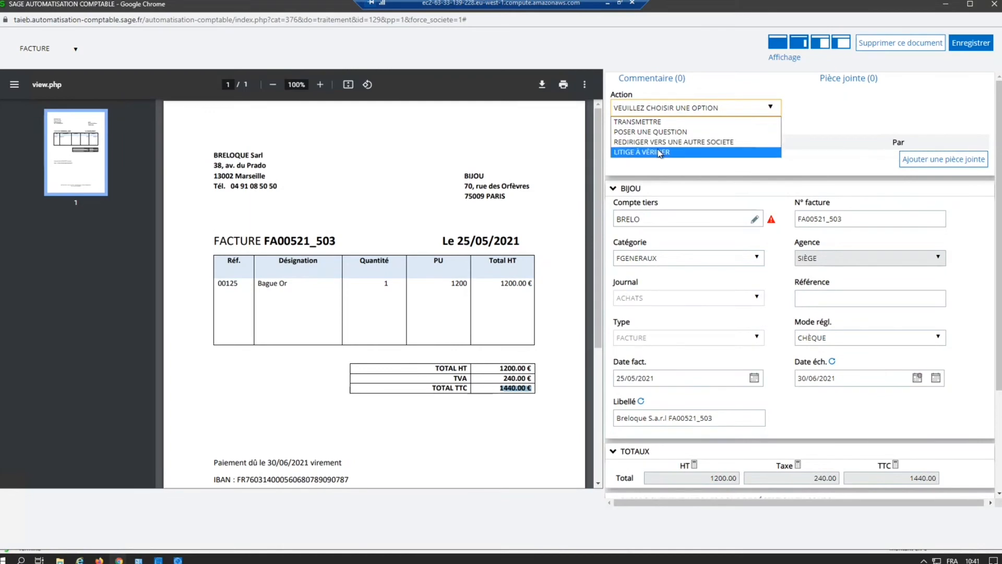
click(650, 122)
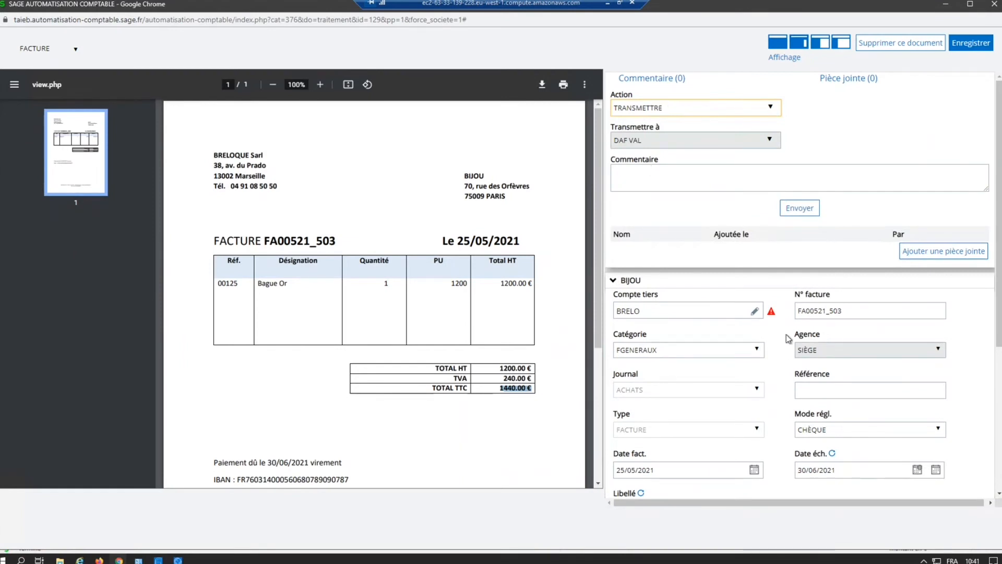
click(636, 142)
click(636, 141)
click(636, 141)
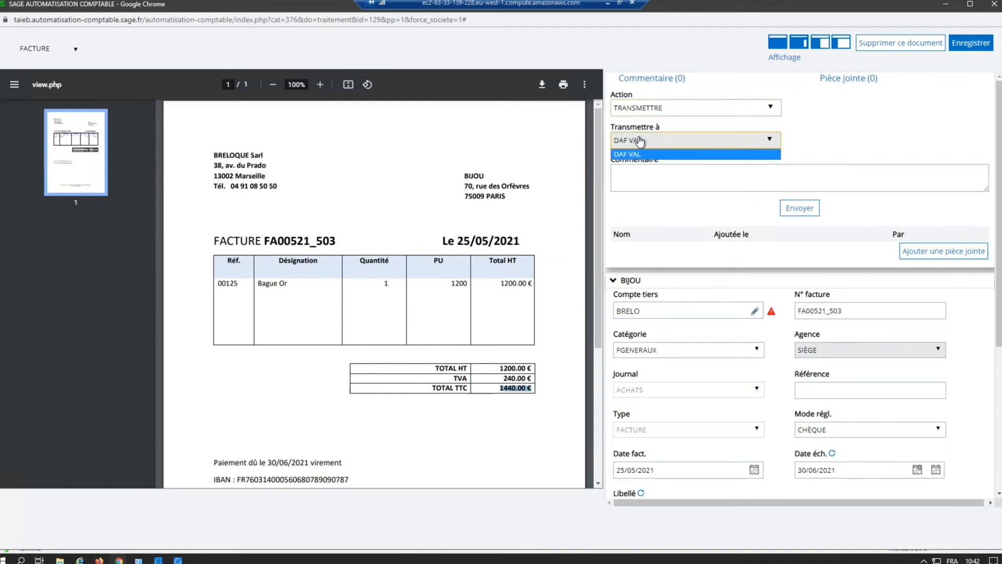
click(637, 140)
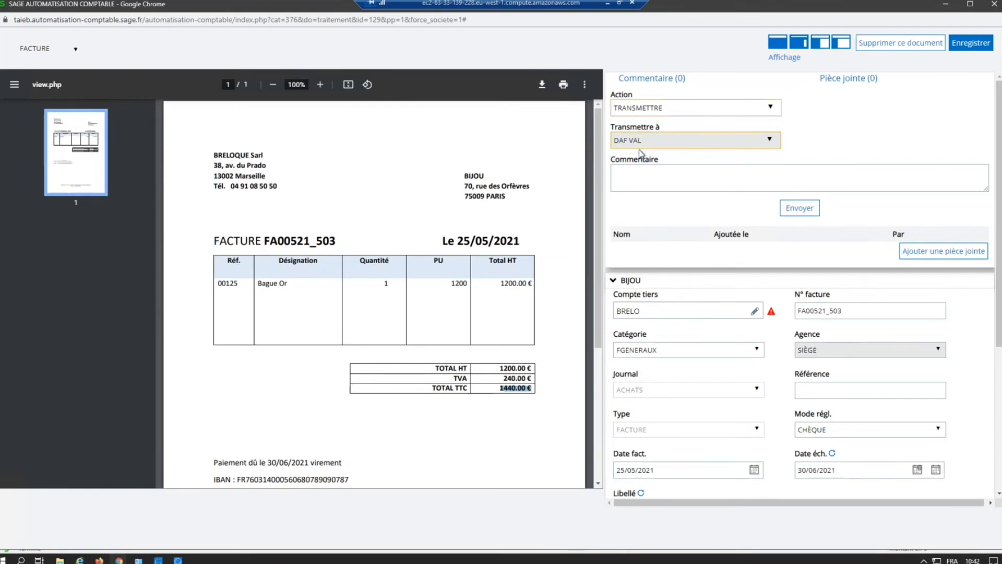
Step: Add the comment "à valider" to the transmission and send the invoice to the DAF validator
click(625, 172)
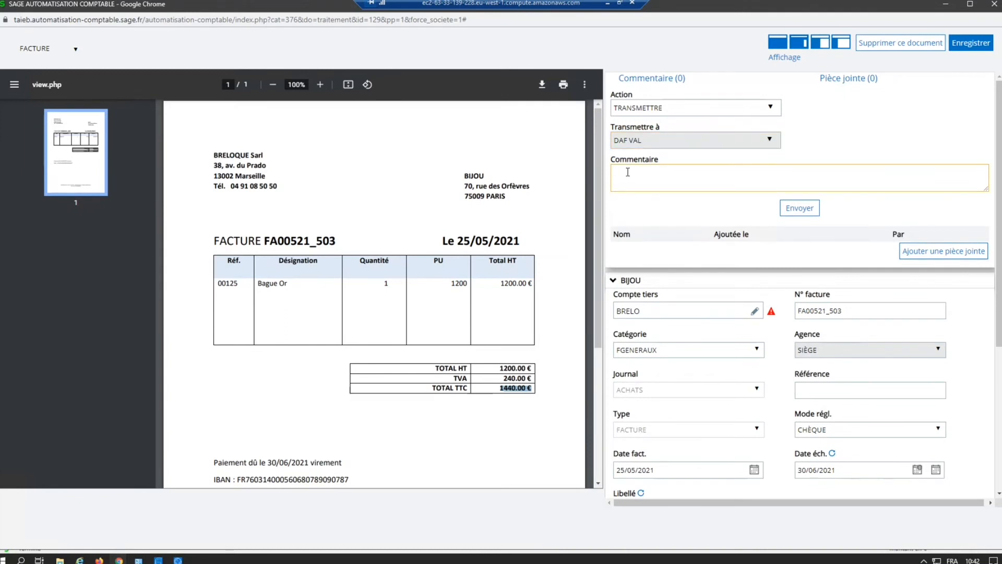
text(à valider)
click(794, 208)
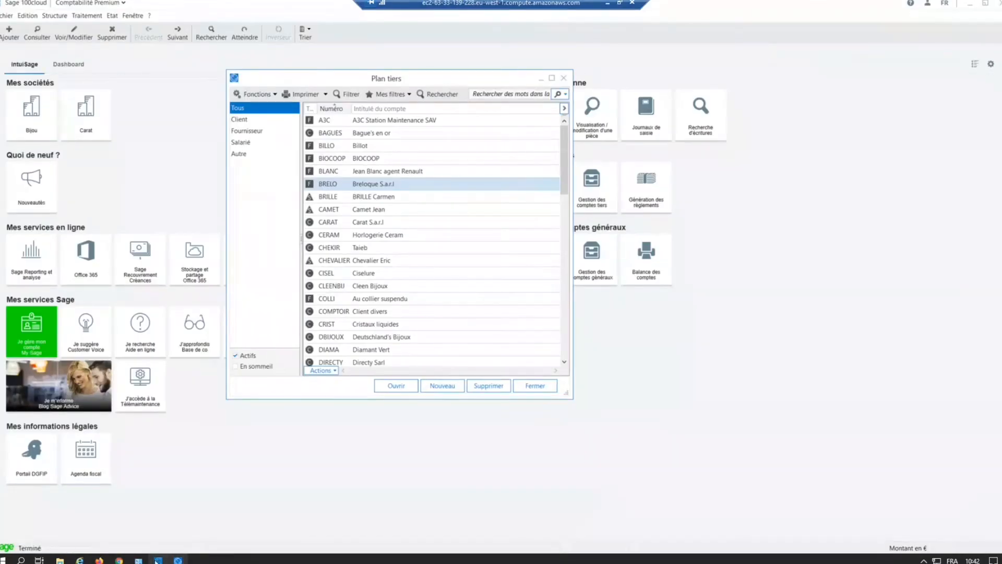
Step: Switch to the Sage Automatisation Comptable console, request synchronization of company BIJOU, and close the Plan tiers list in Sage 100
click(157, 560)
click(938, 74)
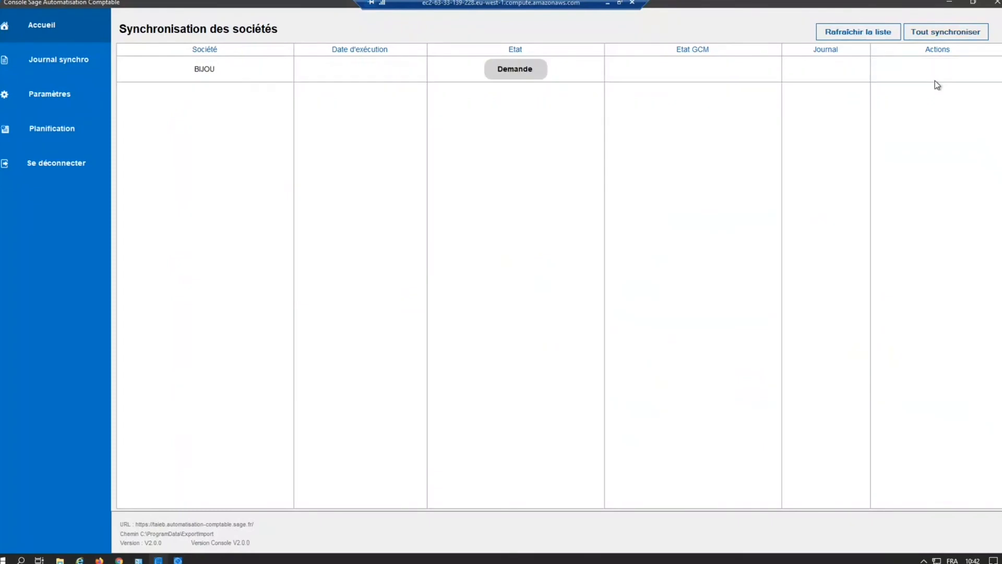
click(951, 5)
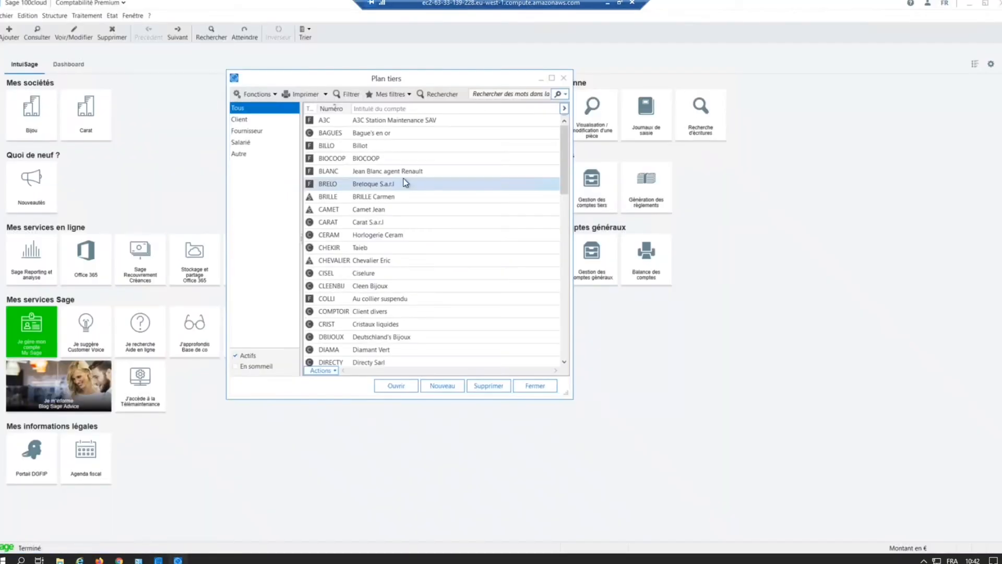
click(546, 391)
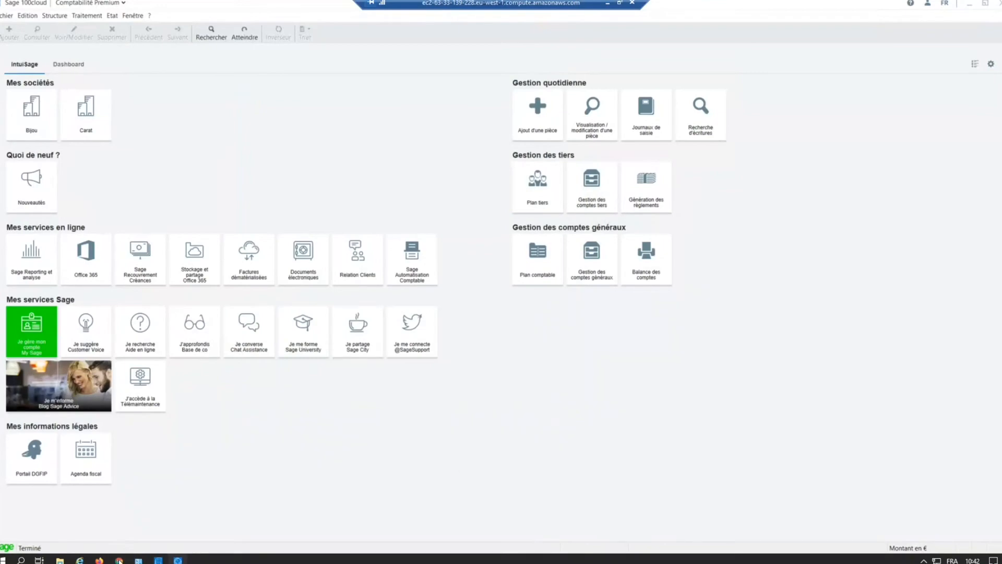
Step: Switch to Automatisation Comptable in Chrome and view the Comptabilité list and the Documents en traitement list
mouse_move(119, 560)
click(137, 518)
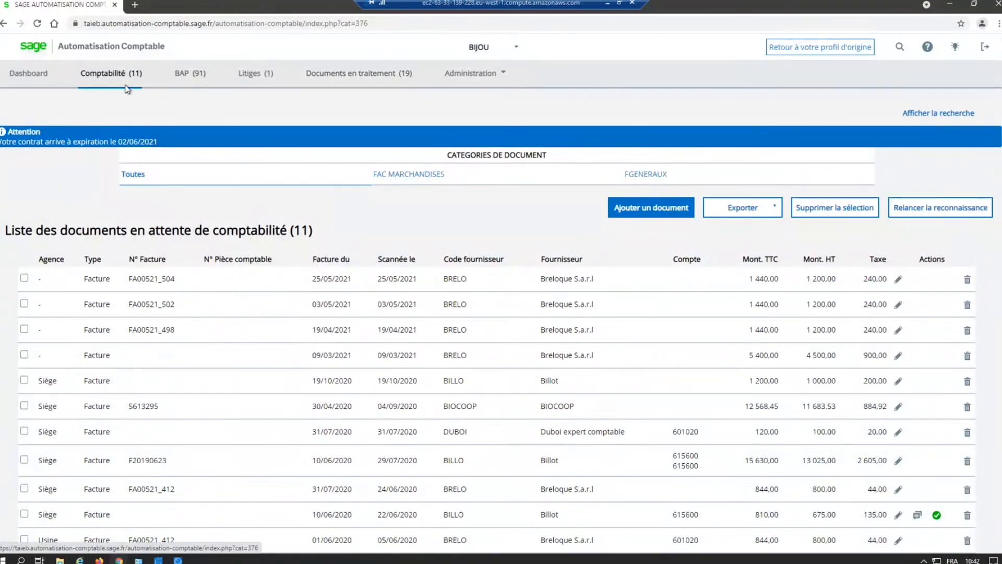
click(110, 72)
click(129, 73)
click(360, 73)
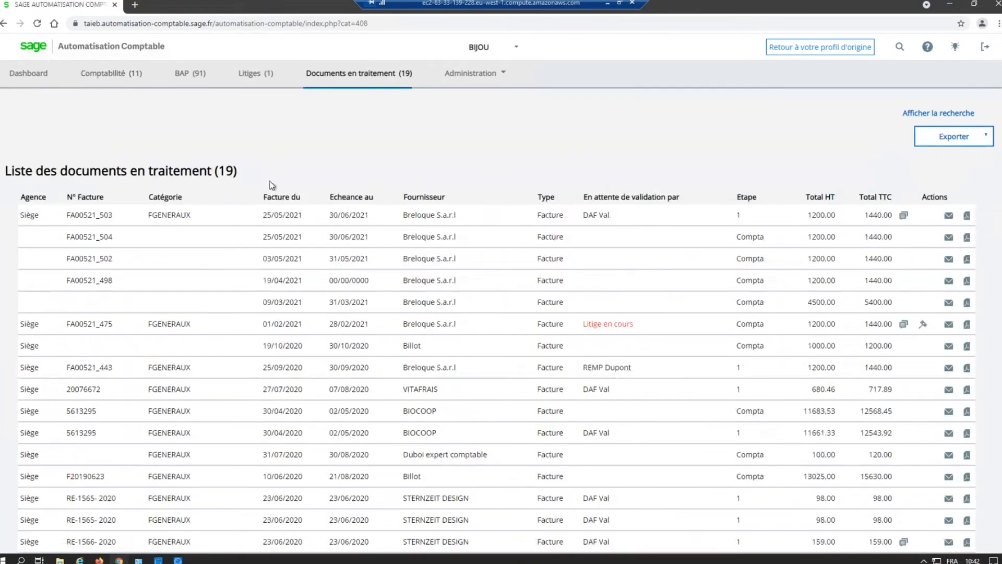
Step: Check the pending validator, validation step and available actions of invoice FA00521_503, and display the list's search filters
drag(100, 215, 112, 215)
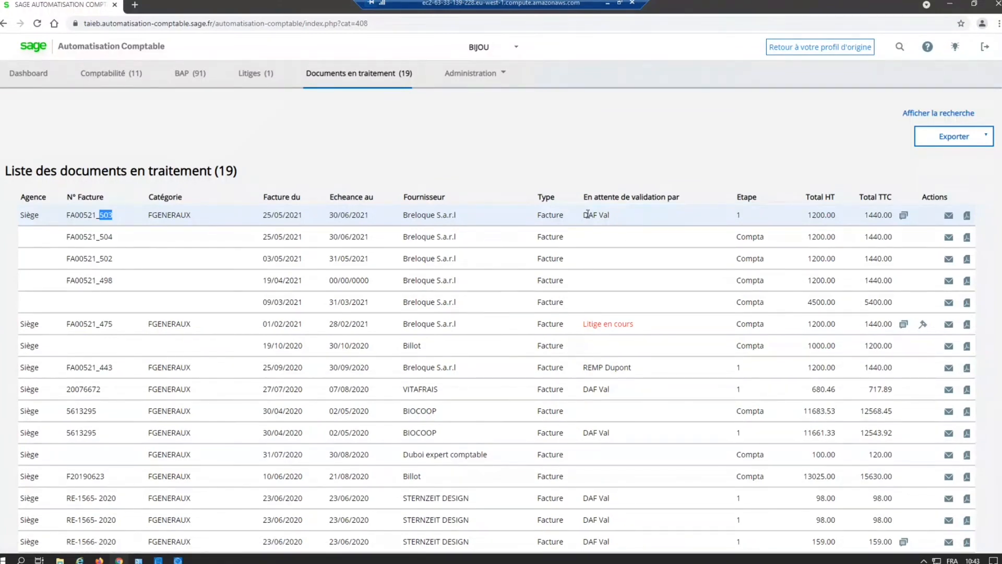
drag(587, 214, 613, 220)
double_click(738, 215)
mouse_move(906, 218)
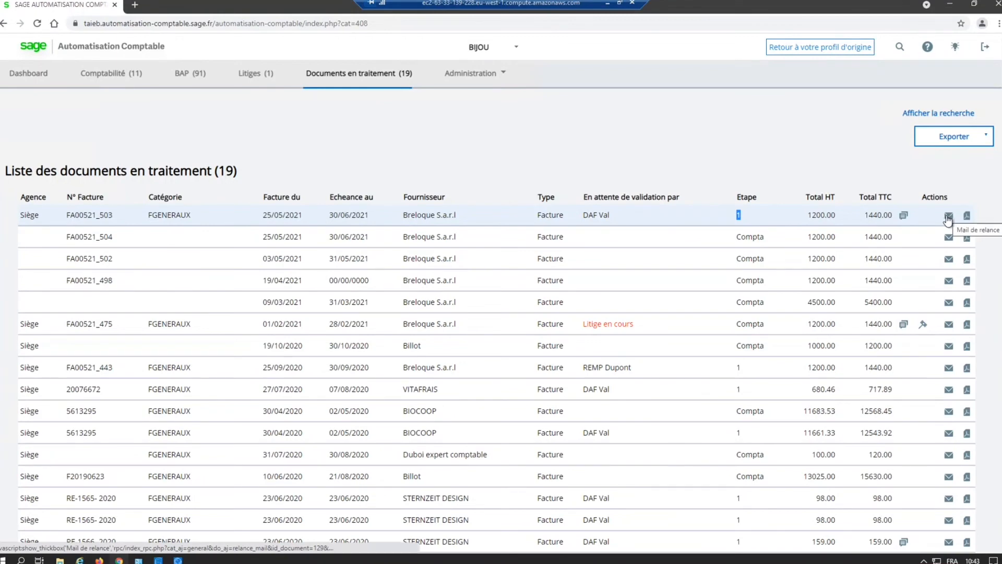
click(653, 151)
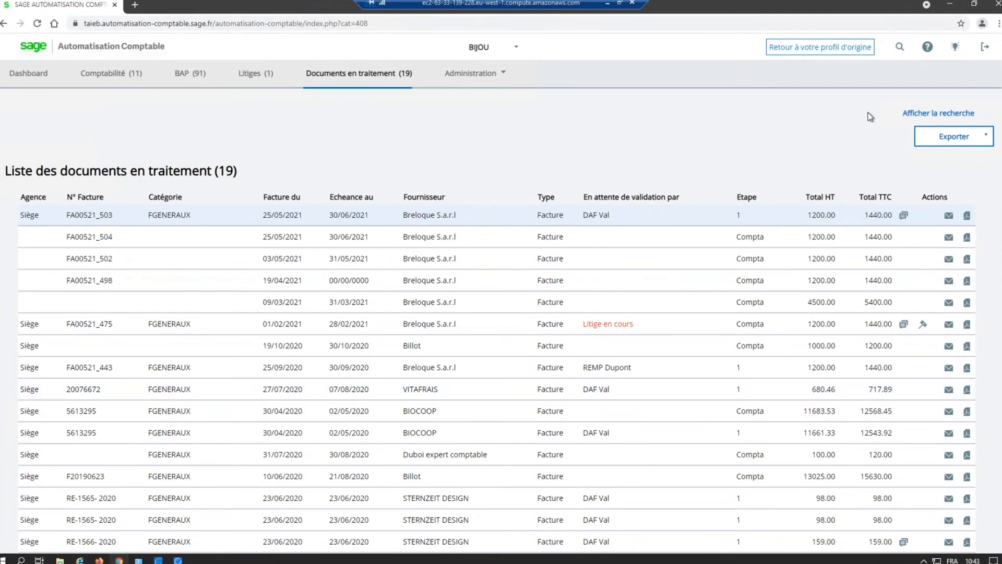
click(949, 114)
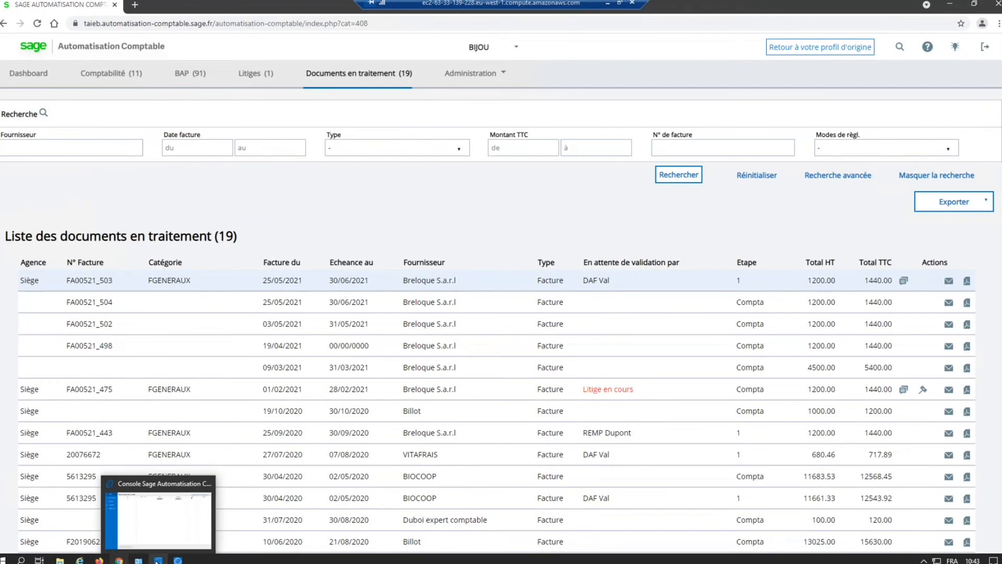
Step: Check the synchronization console, and open the mai21 Achats journal in Sage 100 Comptabilité
click(157, 561)
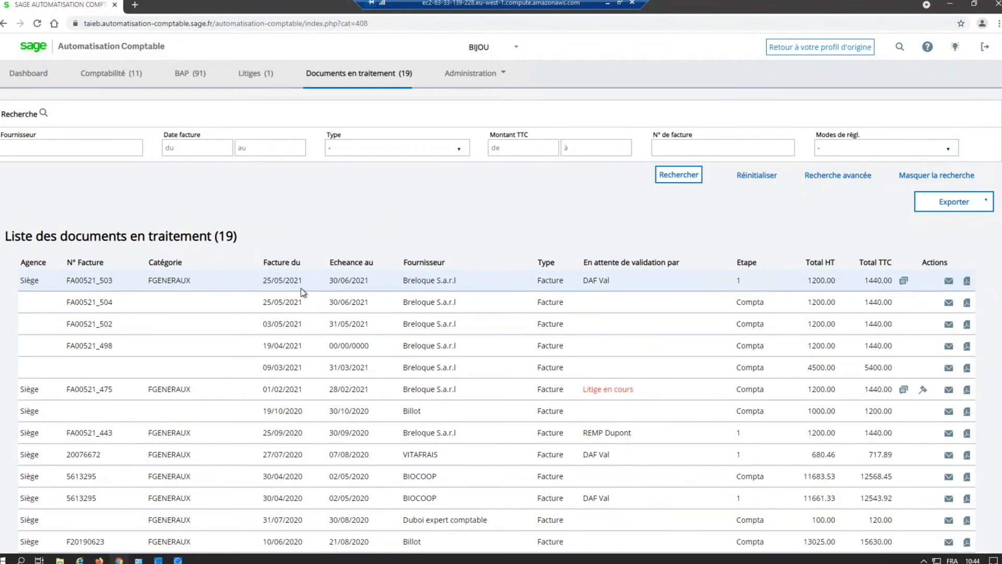
click(177, 560)
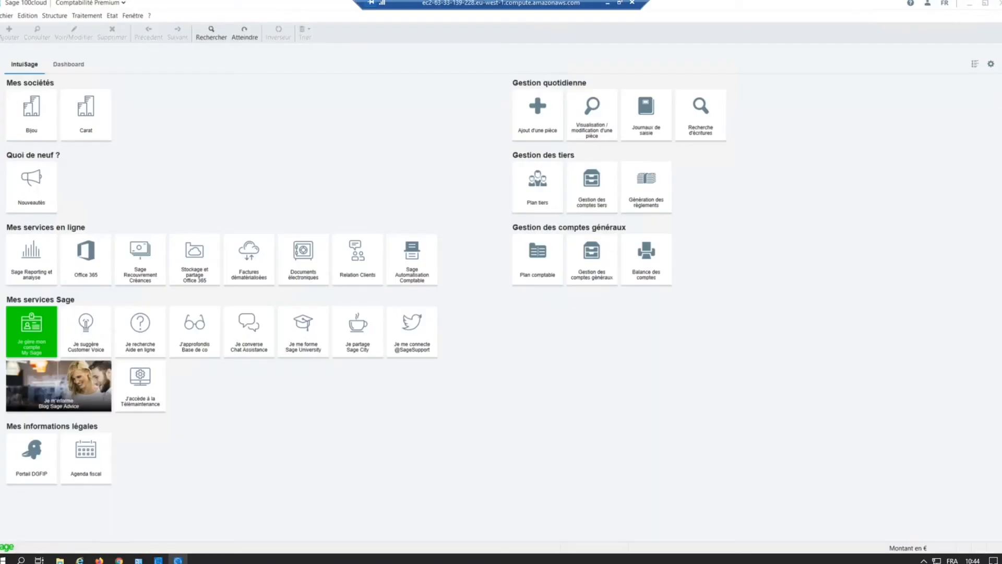
click(88, 17)
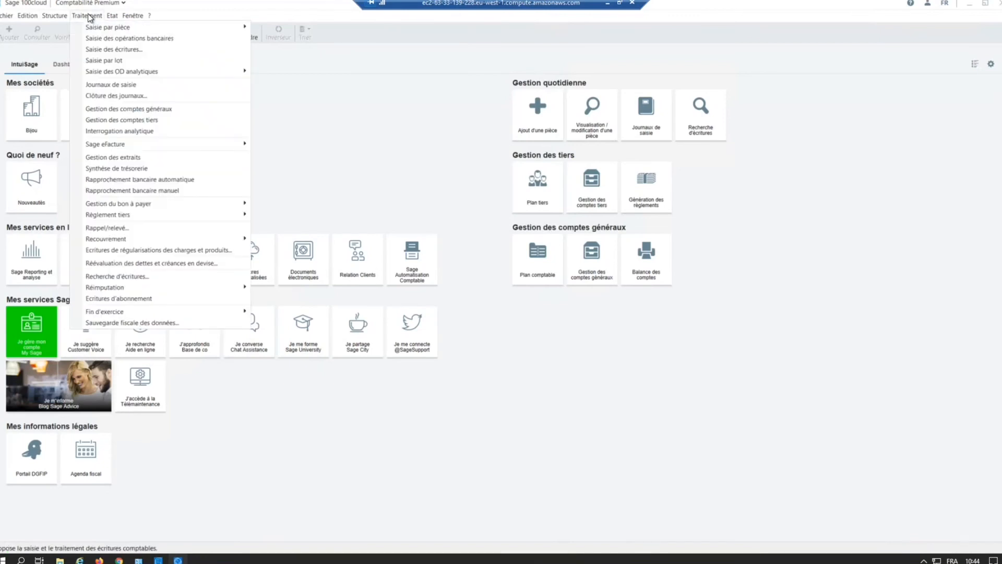
click(119, 86)
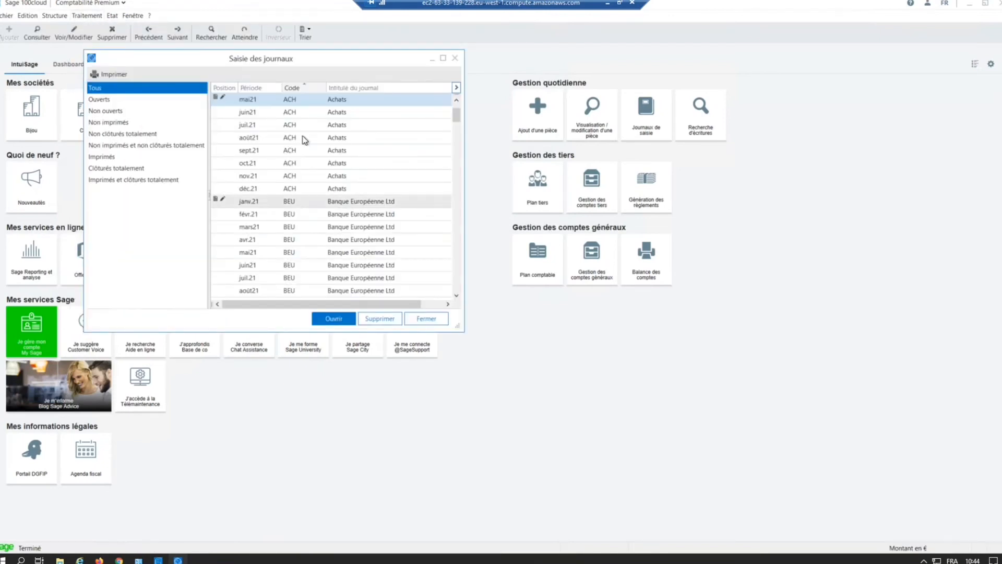
double_click(325, 100)
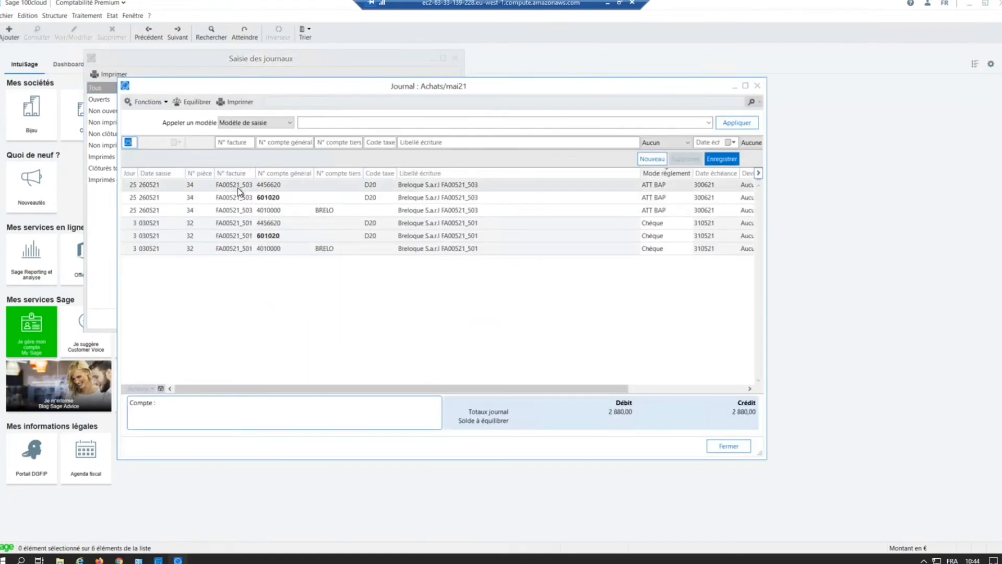
Step: Examine the FA00521_503 entries and their payment mode in the Achats journal, and close the journal windows
key(ctrl)
key(ctrl)
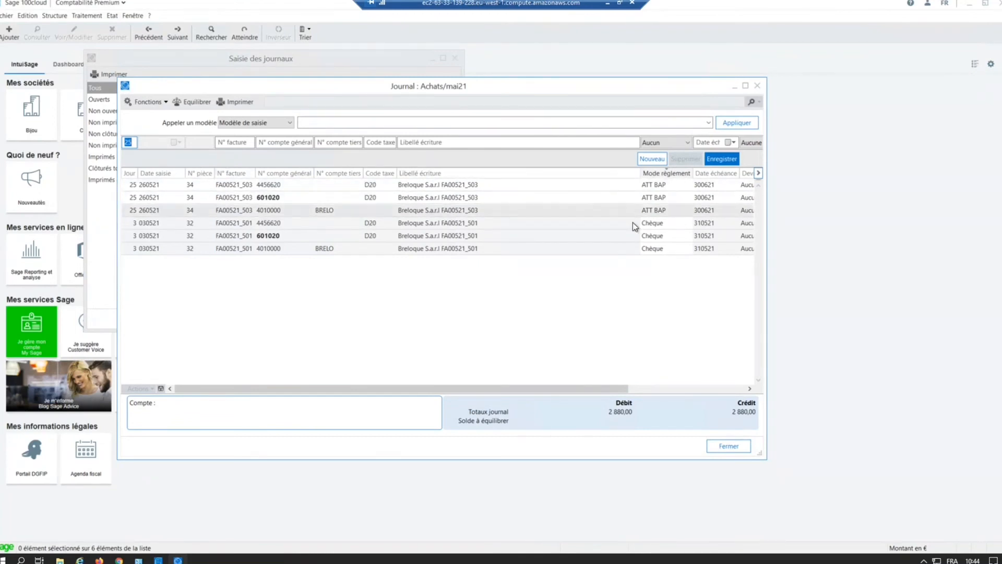
key(ctrl)
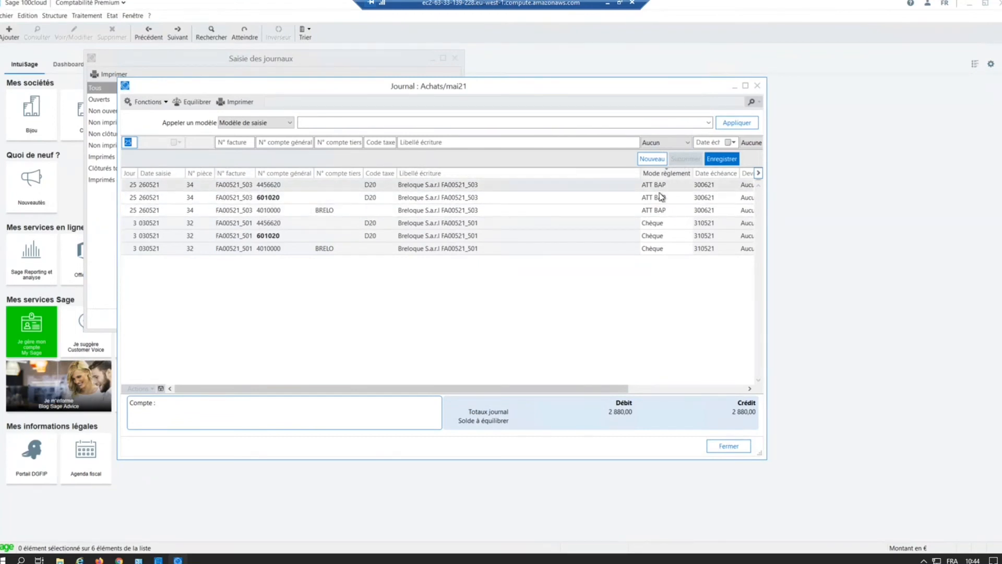
key(ctrl)
click(757, 85)
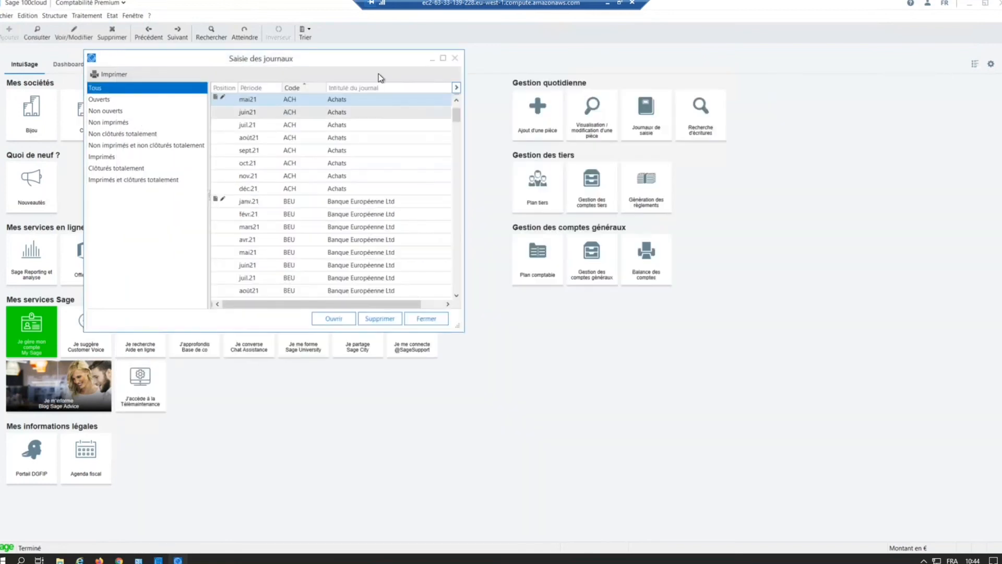
click(455, 59)
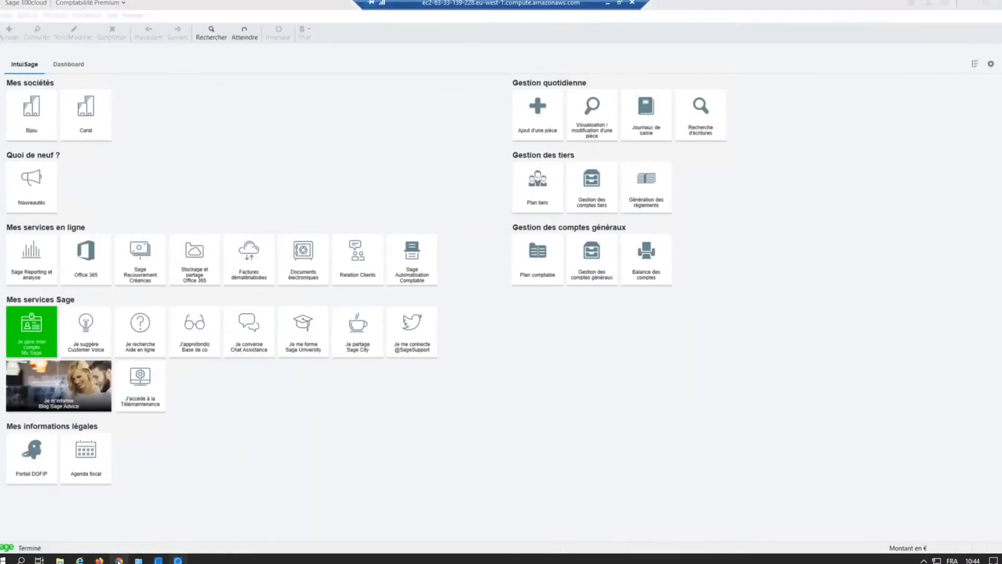
Step: Switch to Automatisation Comptable in Chrome, return to the original profile, and connect as the DAF validator
click(119, 561)
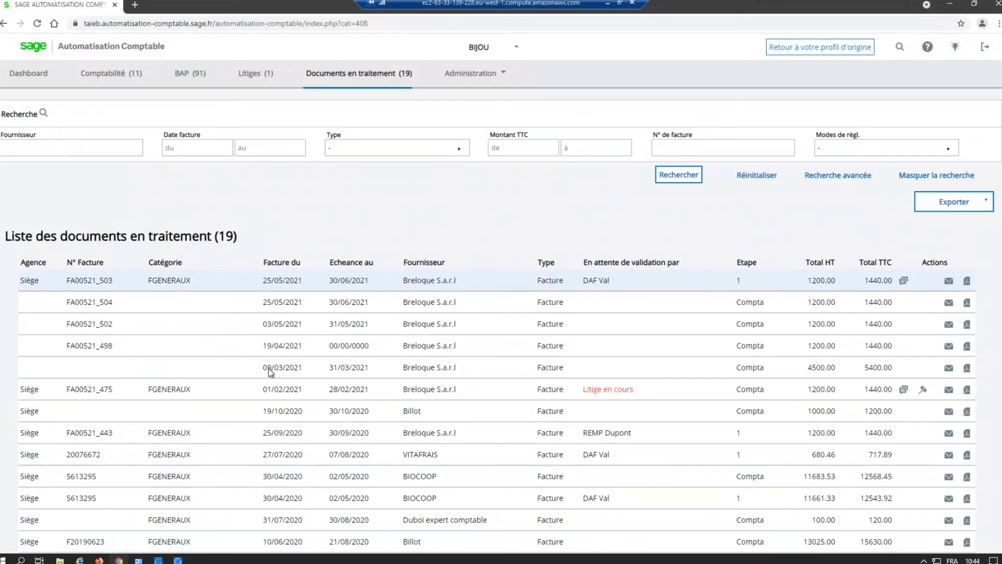
click(796, 52)
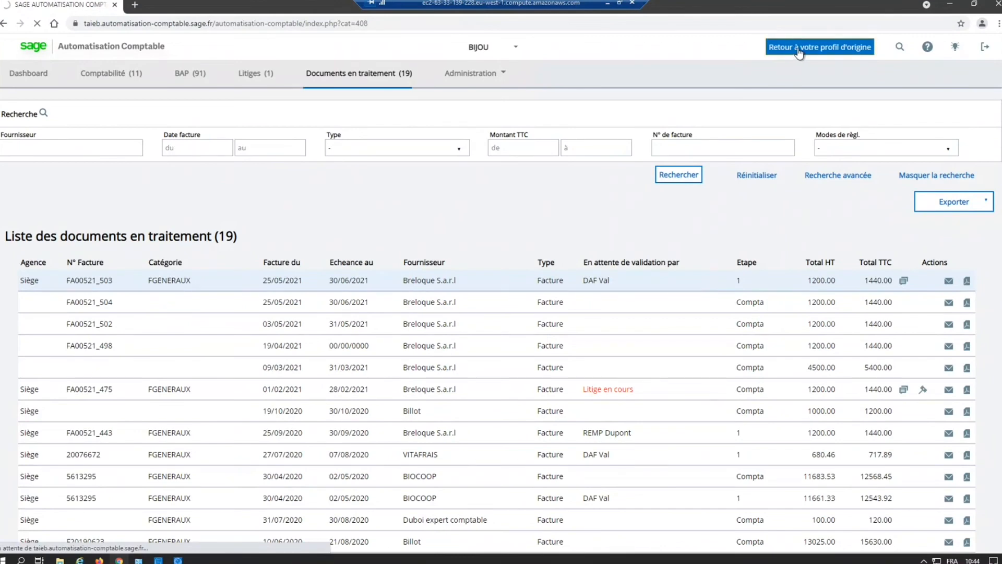
click(833, 52)
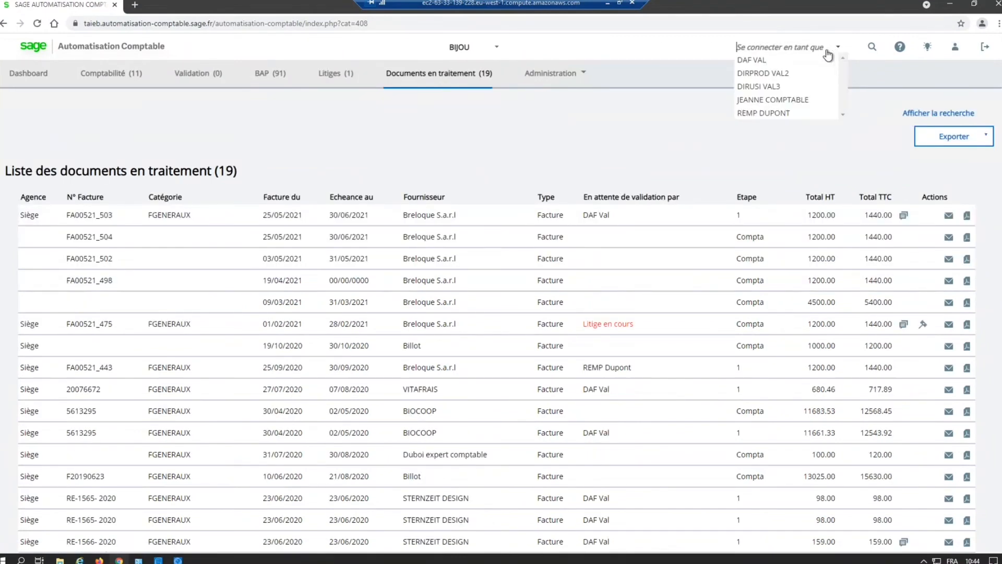
click(761, 59)
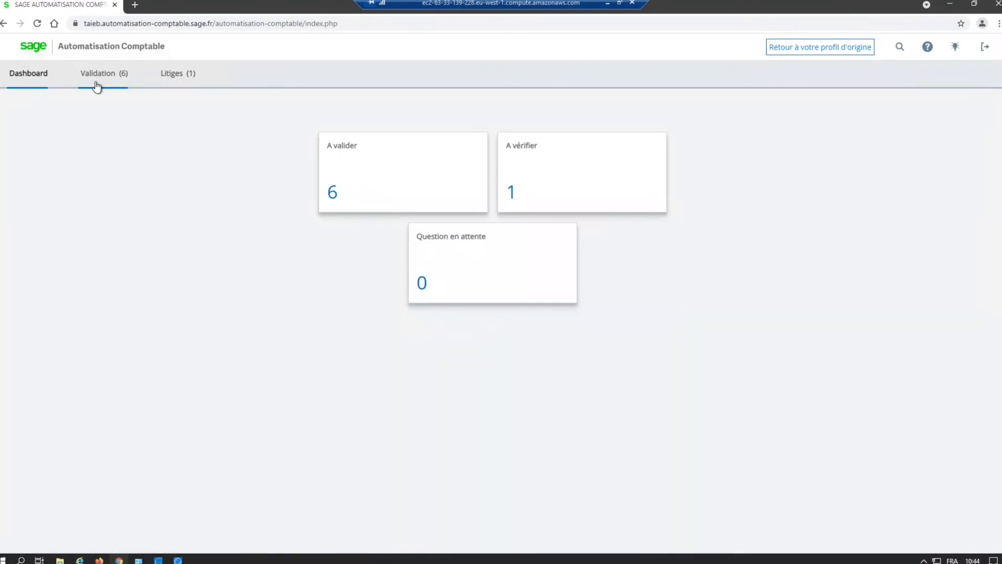
Step: Open the list of documents awaiting validation, and select and deselect all its documents
click(185, 74)
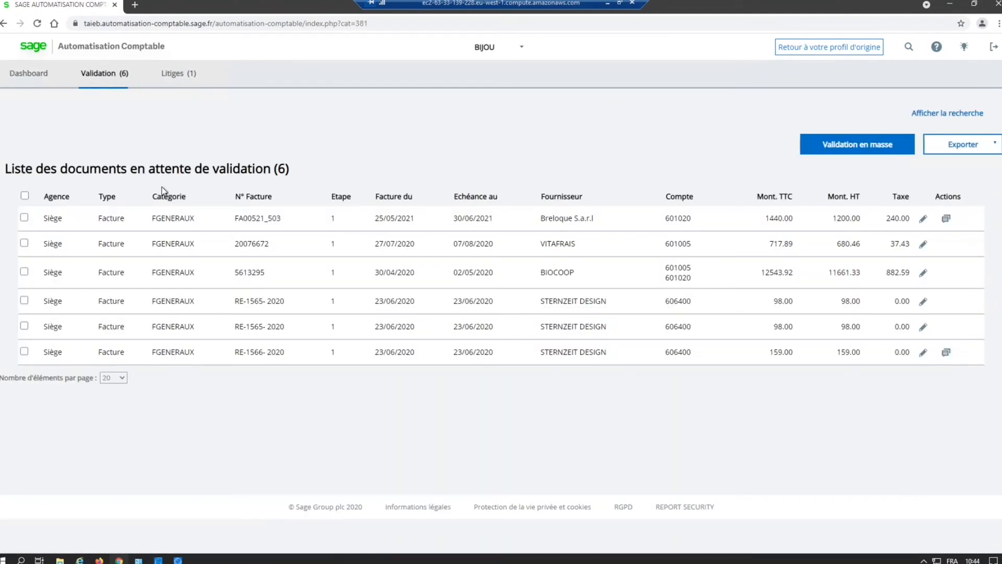
click(25, 196)
click(25, 195)
Step: Open invoice FA00521_503 for validation and review its summary and accounting entries, including the analytic breakdown of account 601020
click(923, 218)
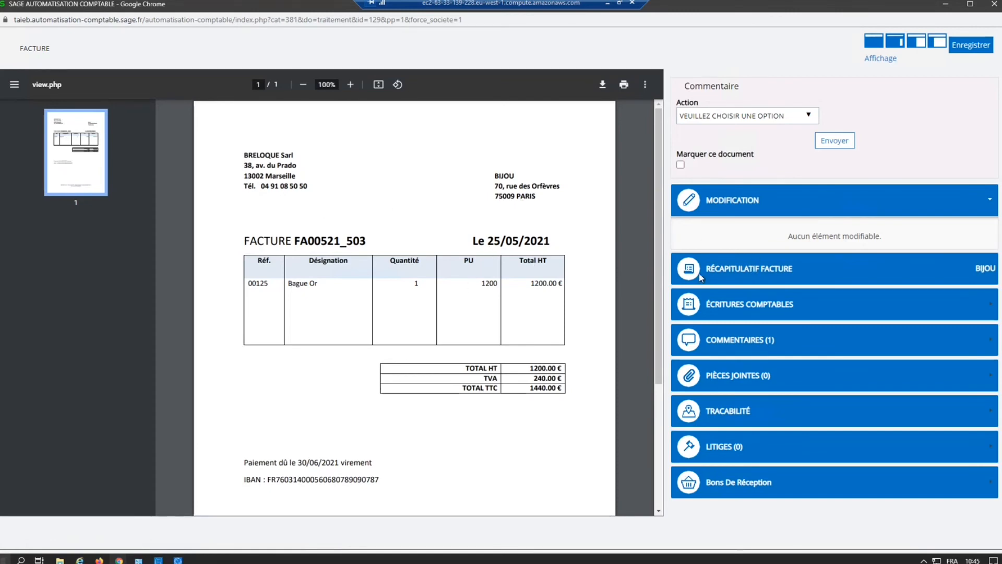
click(754, 266)
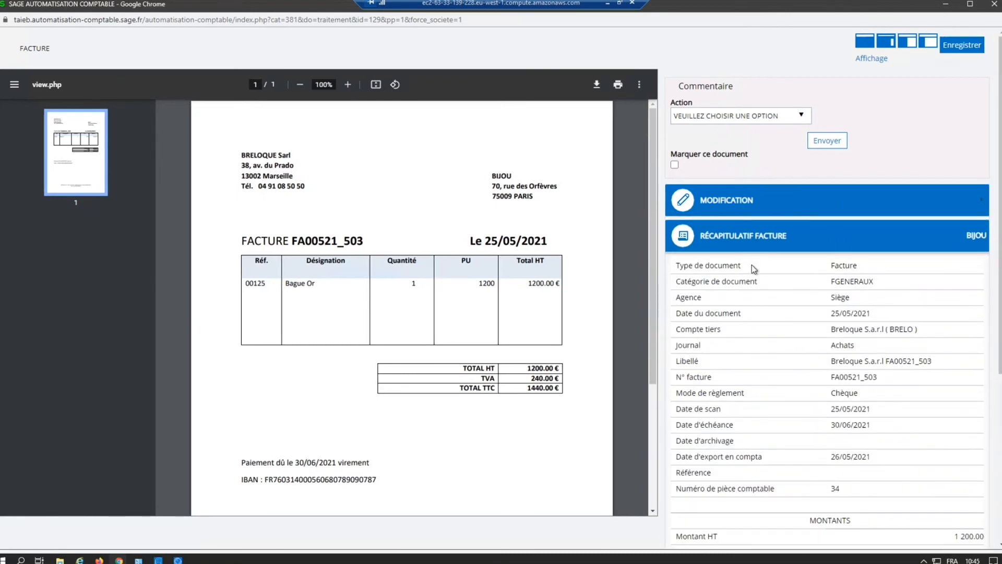
scroll(752, 265, down, 2)
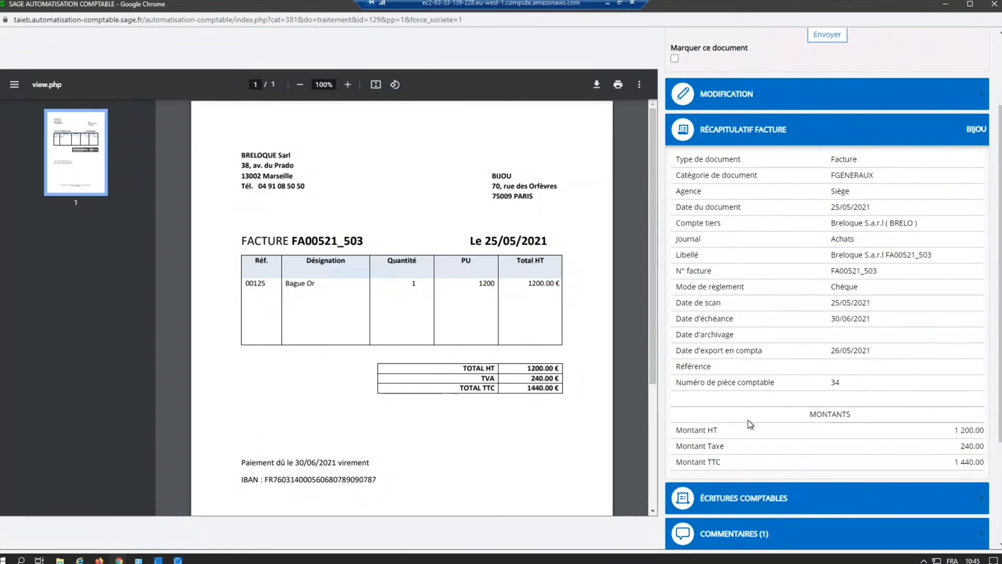
click(757, 500)
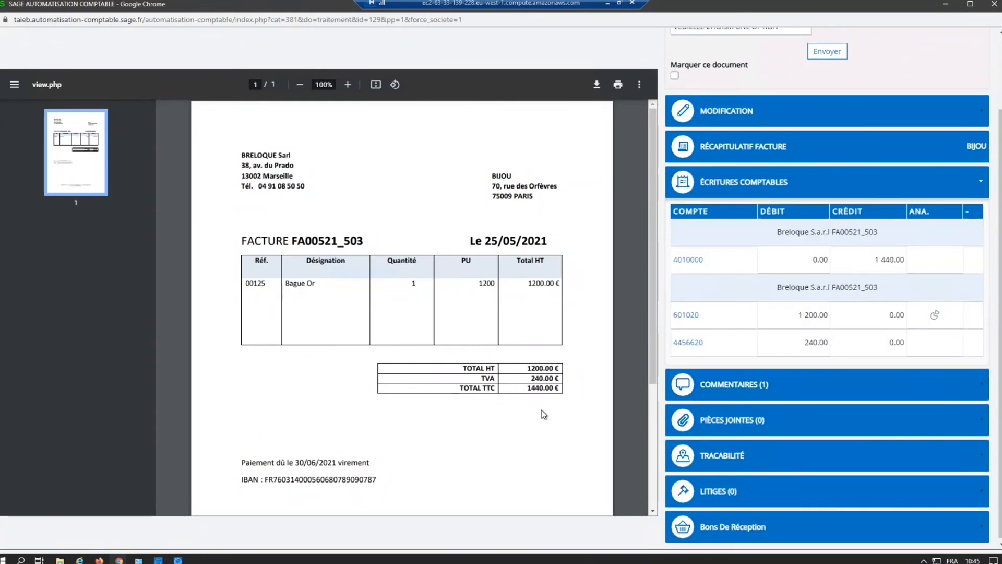
click(934, 314)
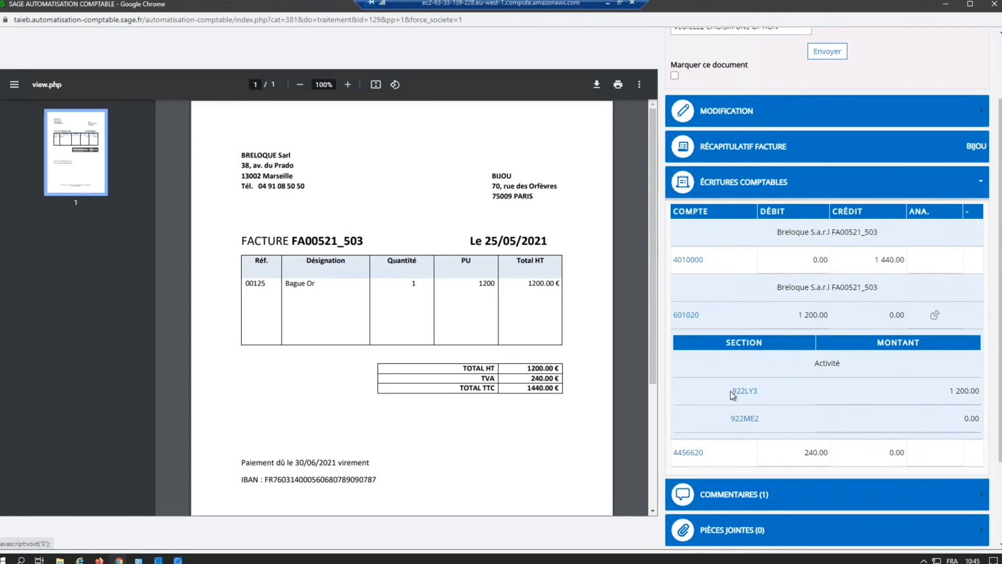
Step: Examine the comments and the traceability history of invoice FA00521_503, including the accounting registration stage
click(719, 504)
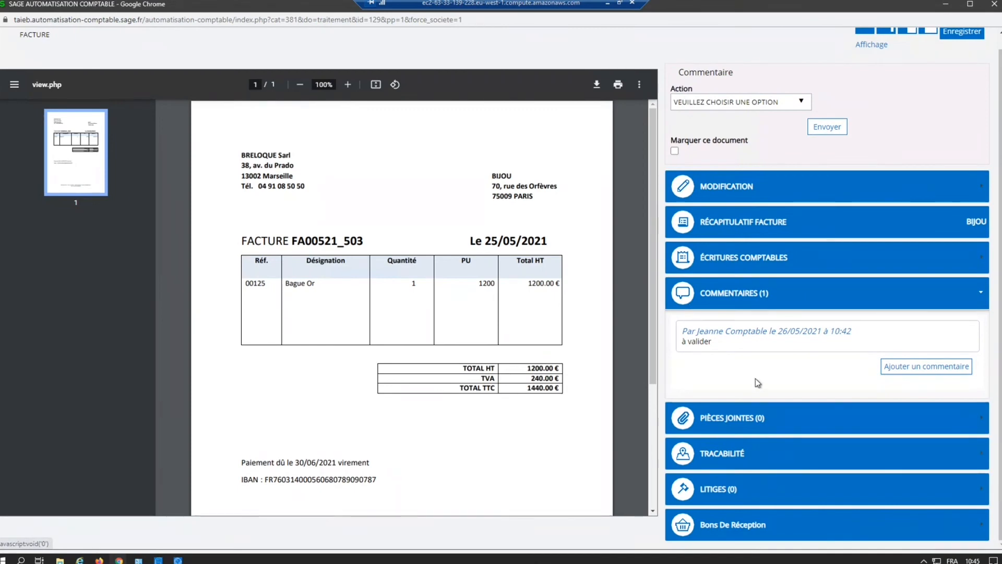
triple_click(715, 338)
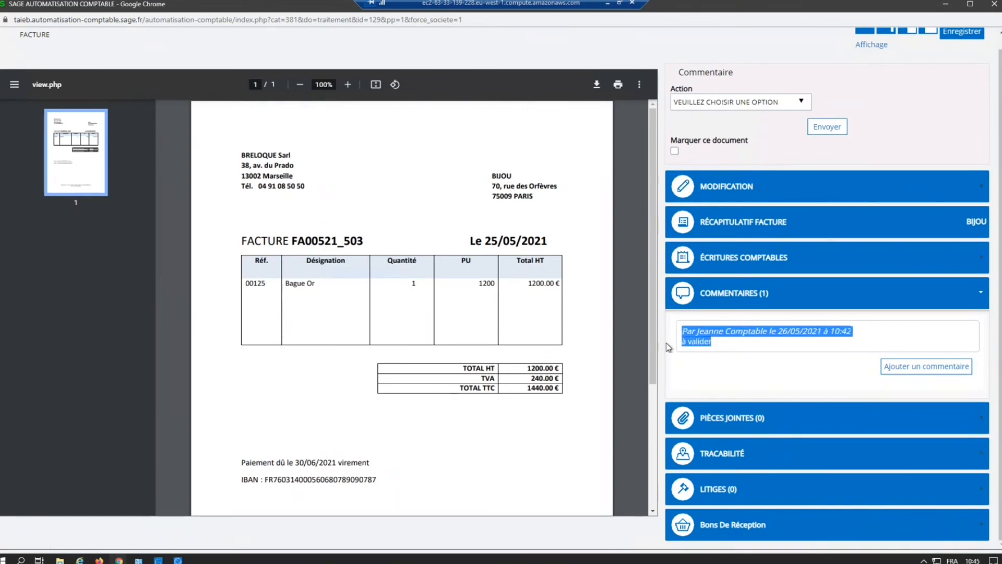
click(732, 463)
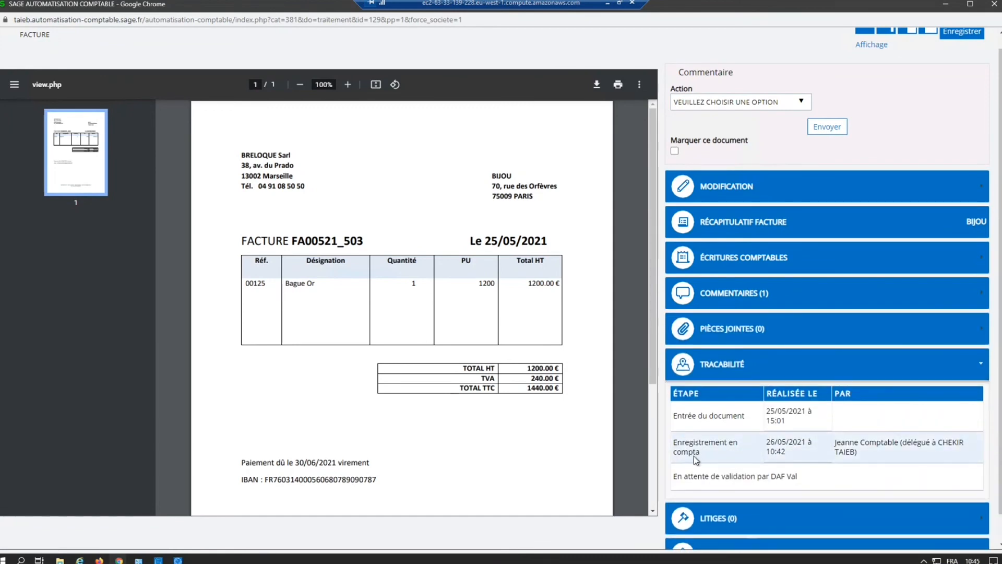
drag(690, 445, 924, 461)
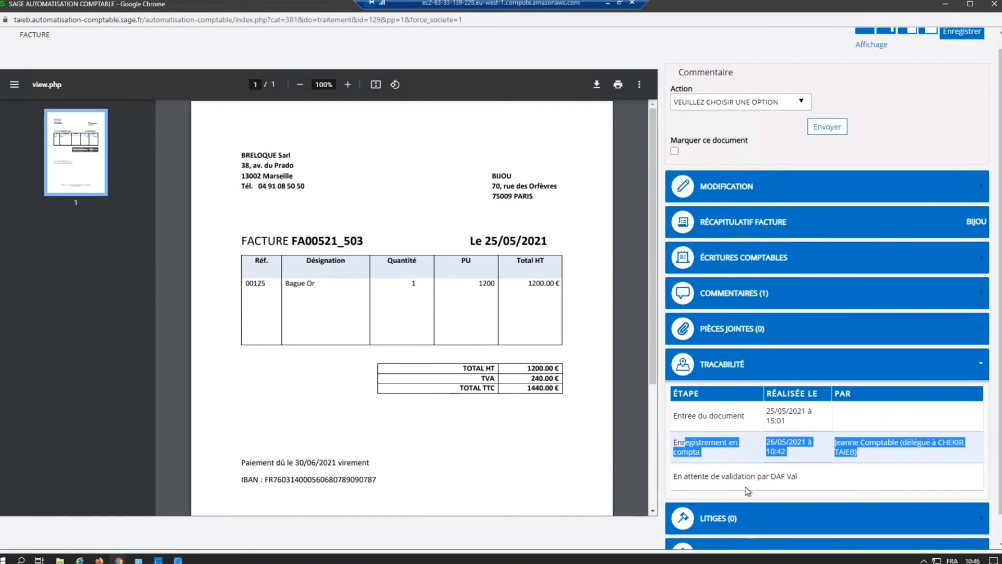
scroll(747, 490, down, 1)
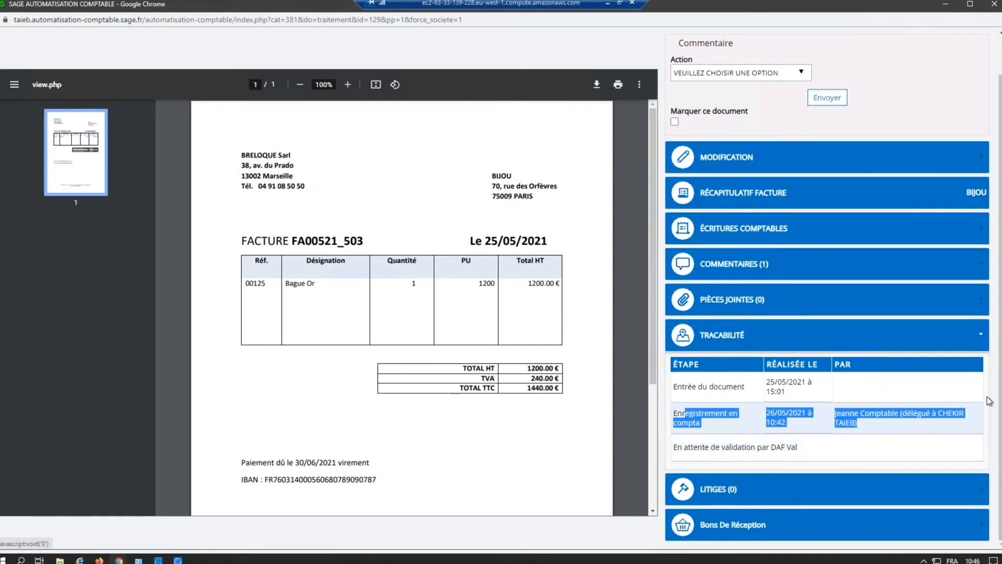
scroll(826, 340, up, 2)
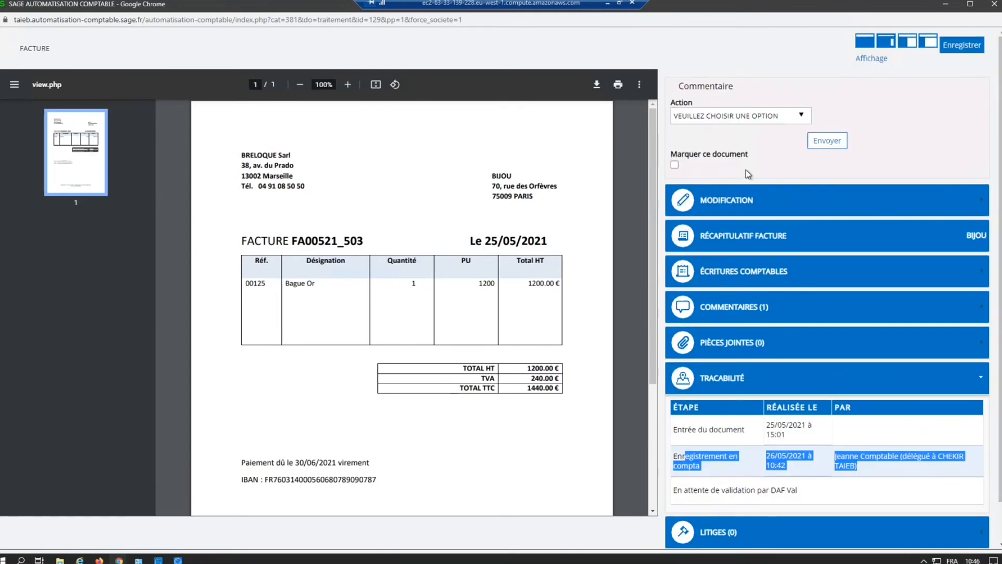
Step: Approve invoice FA00521_503 as BON À PAYER with the comment "traitée" and send it
click(796, 121)
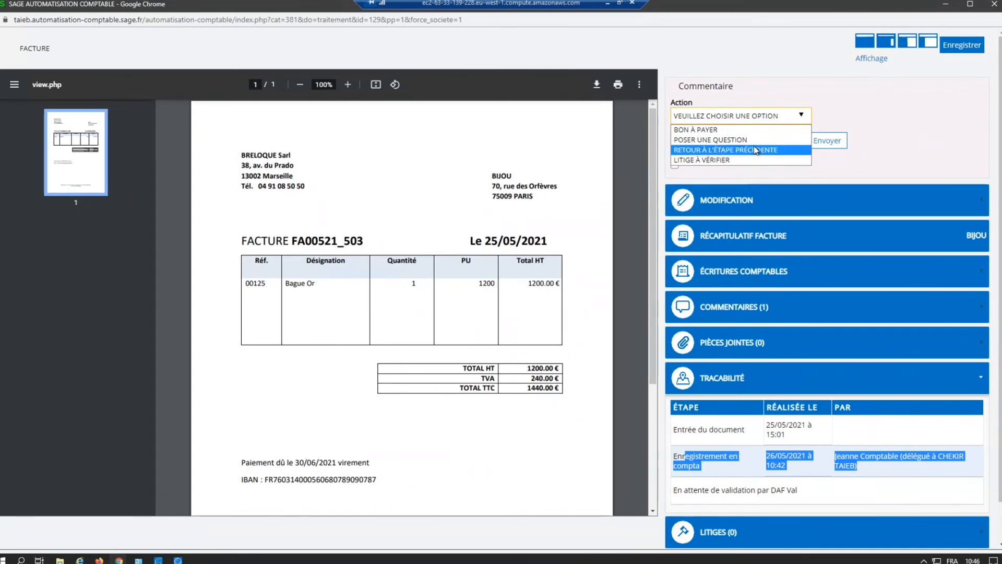
click(714, 118)
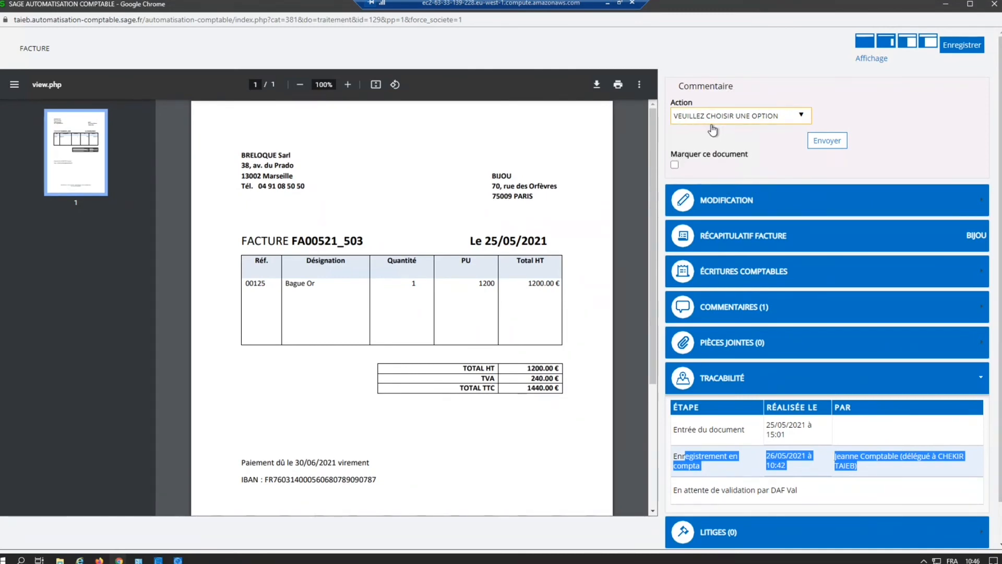
click(715, 117)
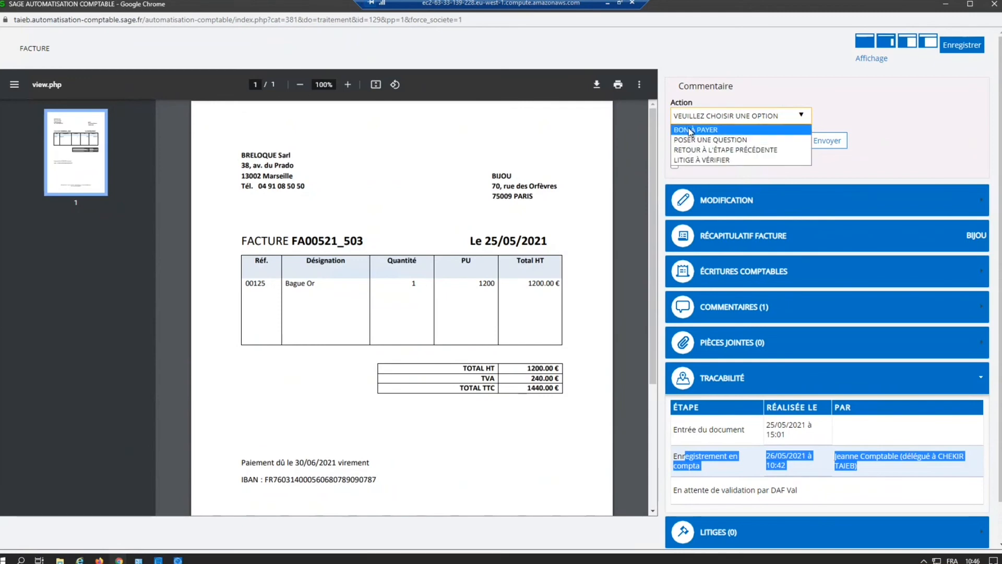
click(690, 131)
click(712, 151)
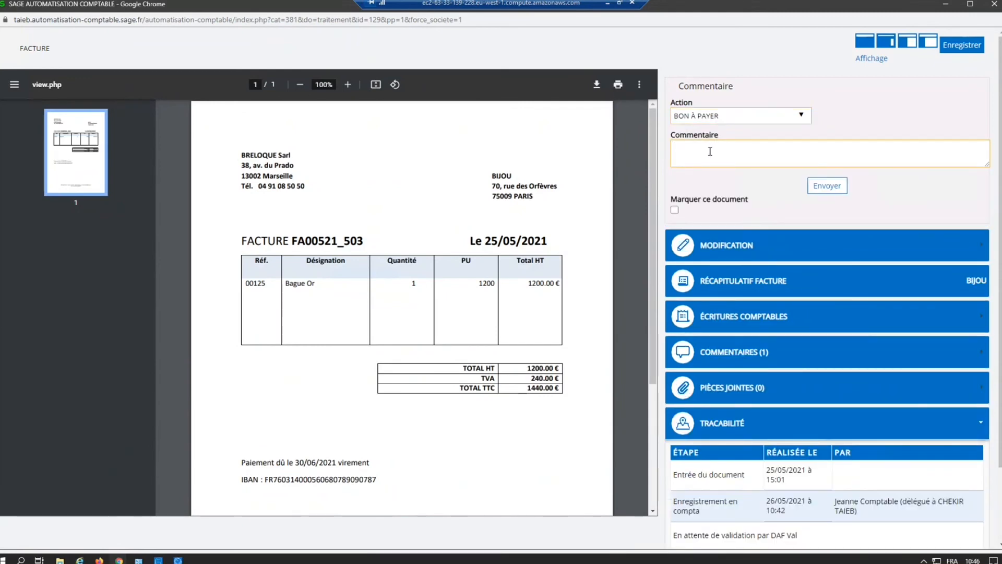
text(traitée)
click(821, 189)
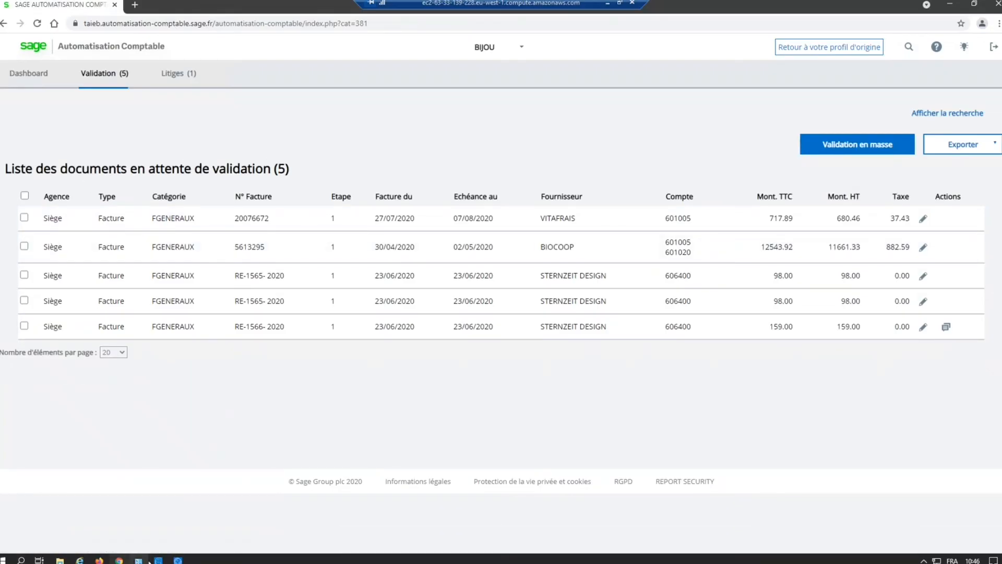
Step: Switch to the Sage Automatisation Comptable console, request a synchronization of company BIJOU, and minimize the console
mouse_move(158, 560)
click(174, 522)
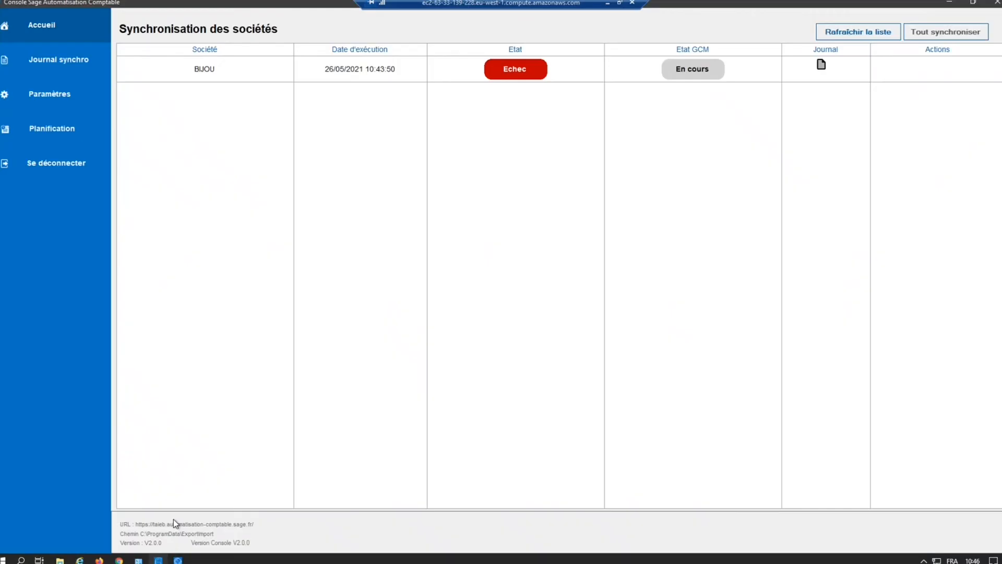
click(922, 73)
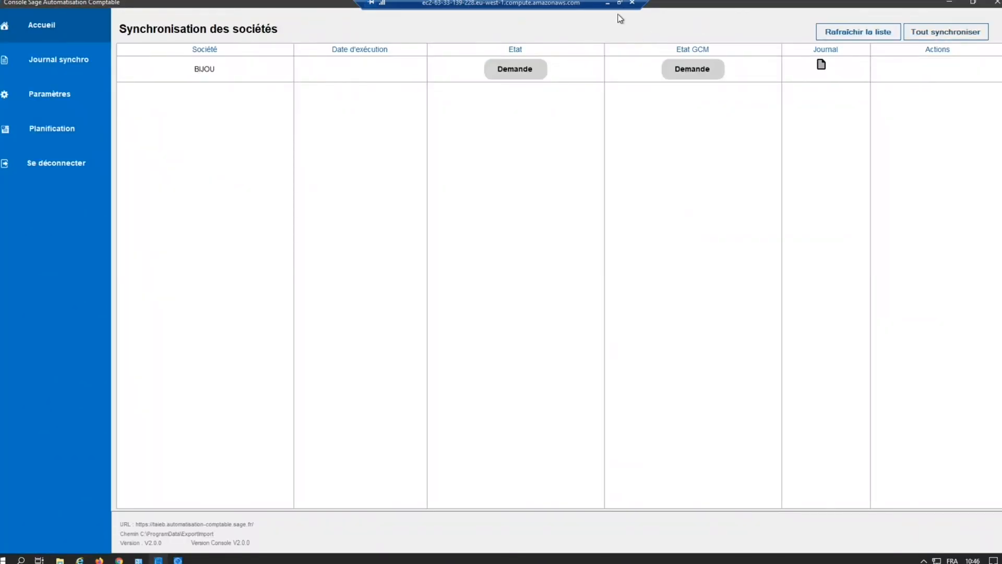
click(946, 3)
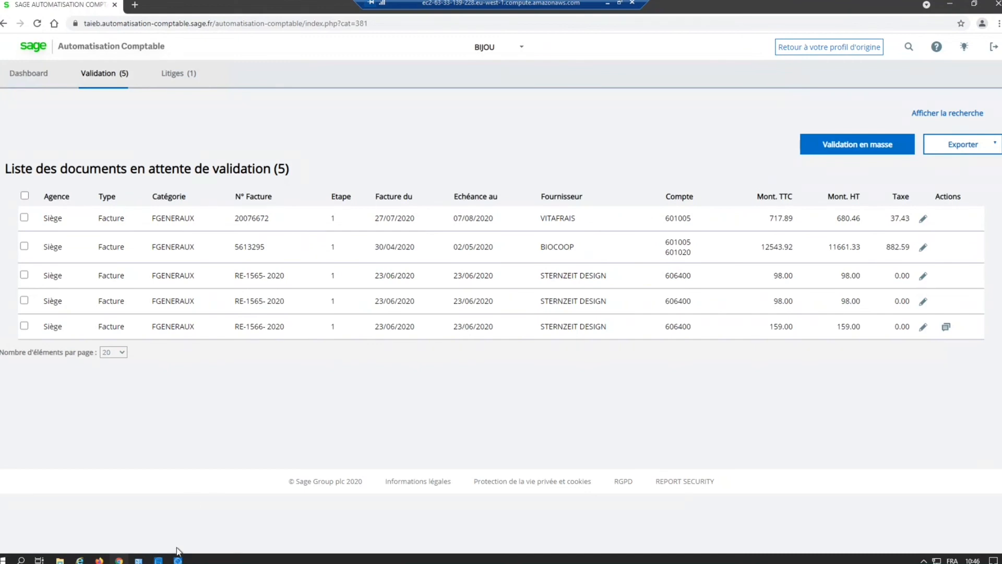
Step: Reopen the console, try out a Chaque jour synchronization schedule for BIJOU without saving it, and return to the company synchronization list
mouse_move(119, 558)
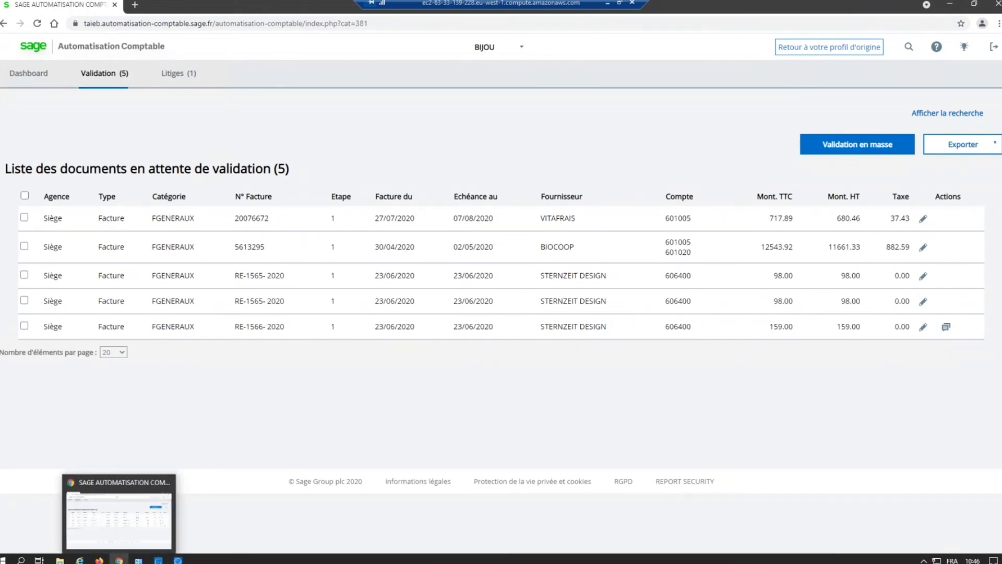
mouse_move(158, 559)
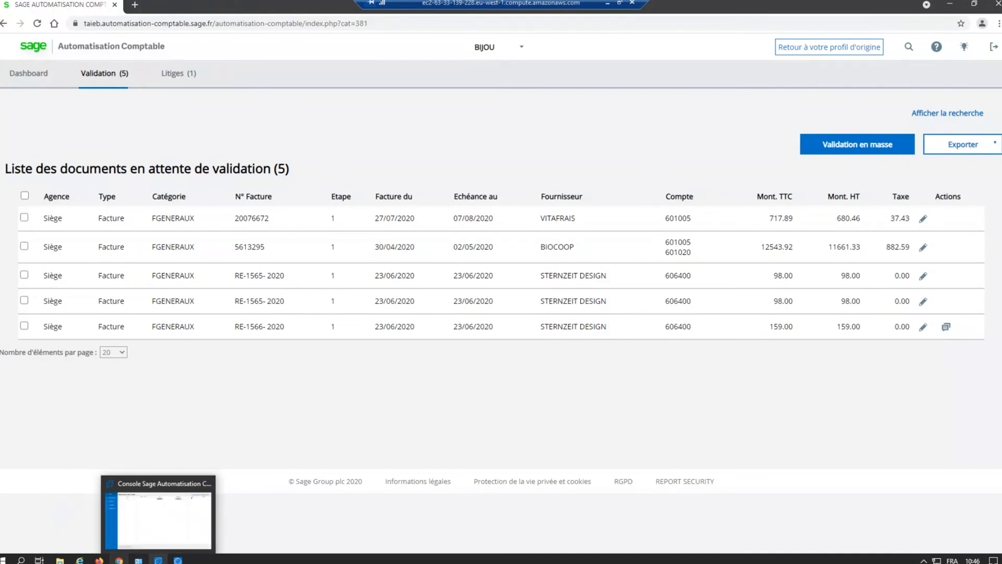
click(164, 532)
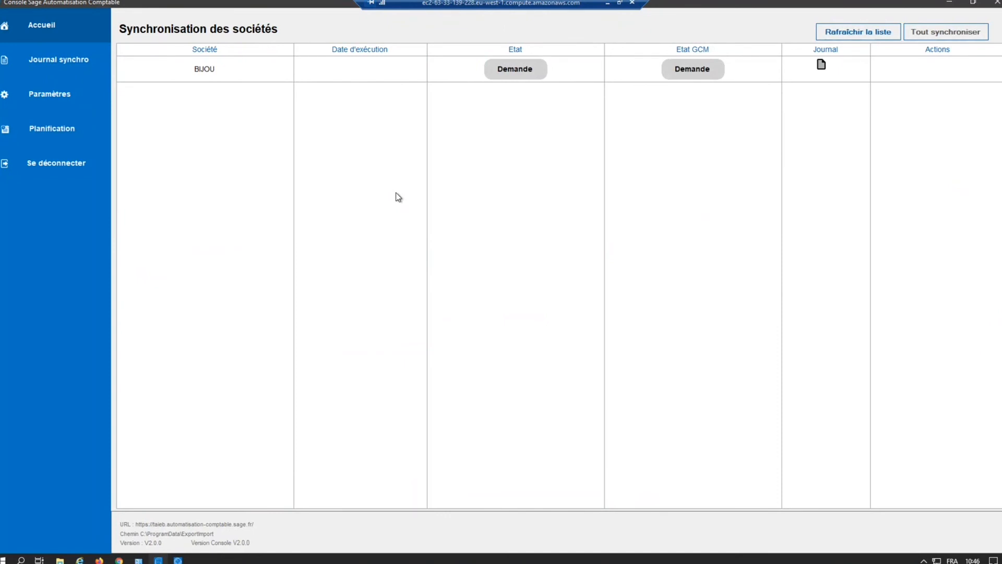
click(62, 70)
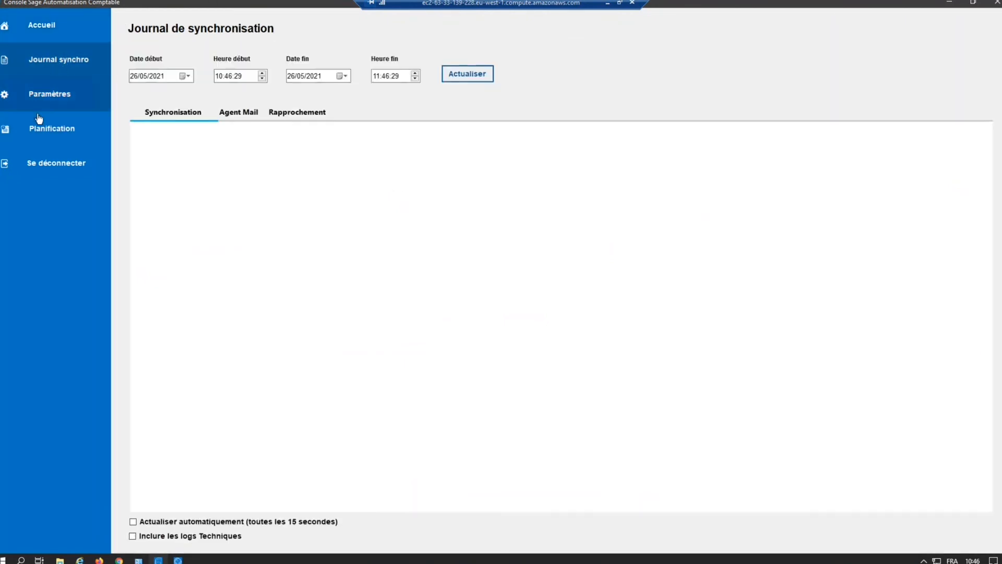
click(46, 136)
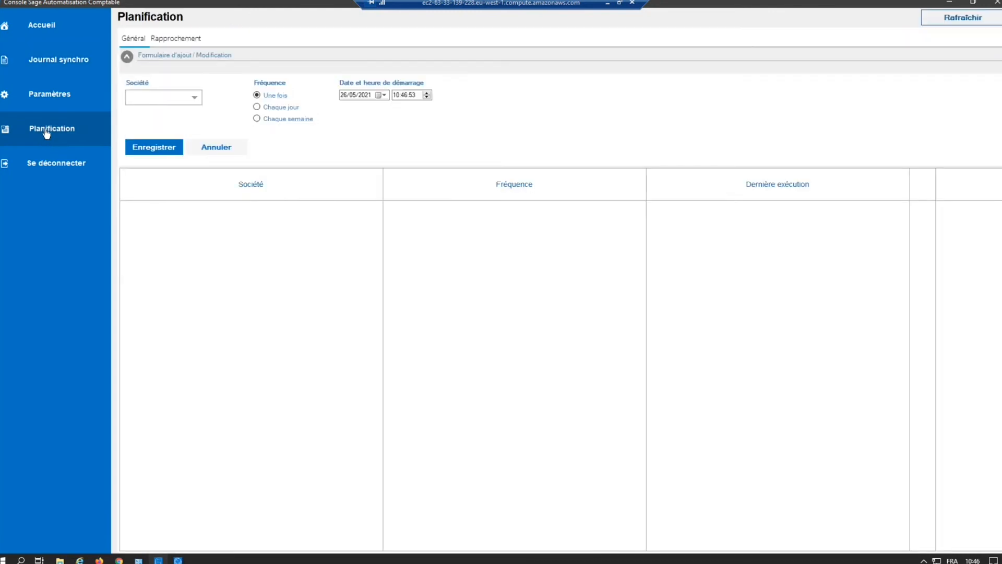
click(197, 98)
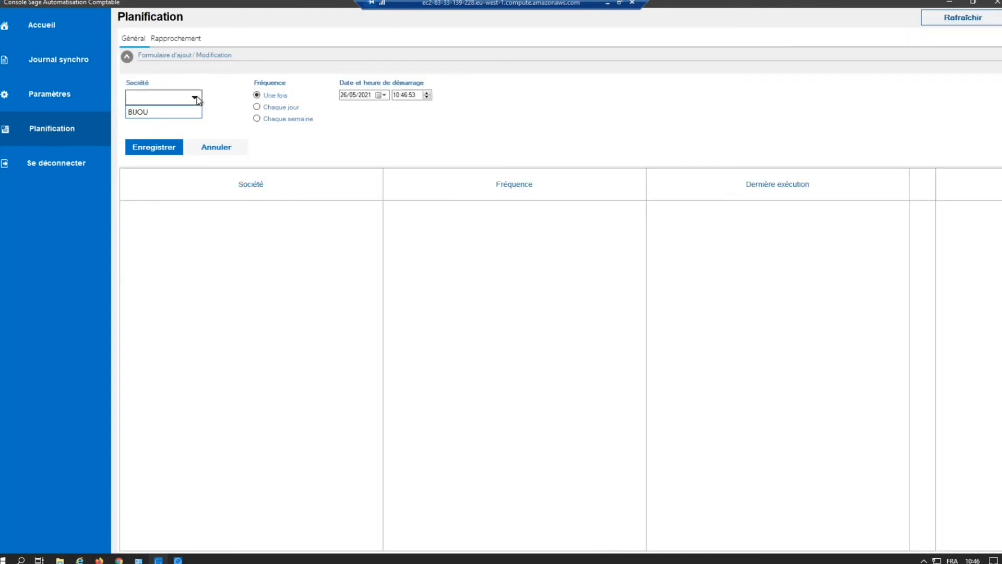
click(162, 111)
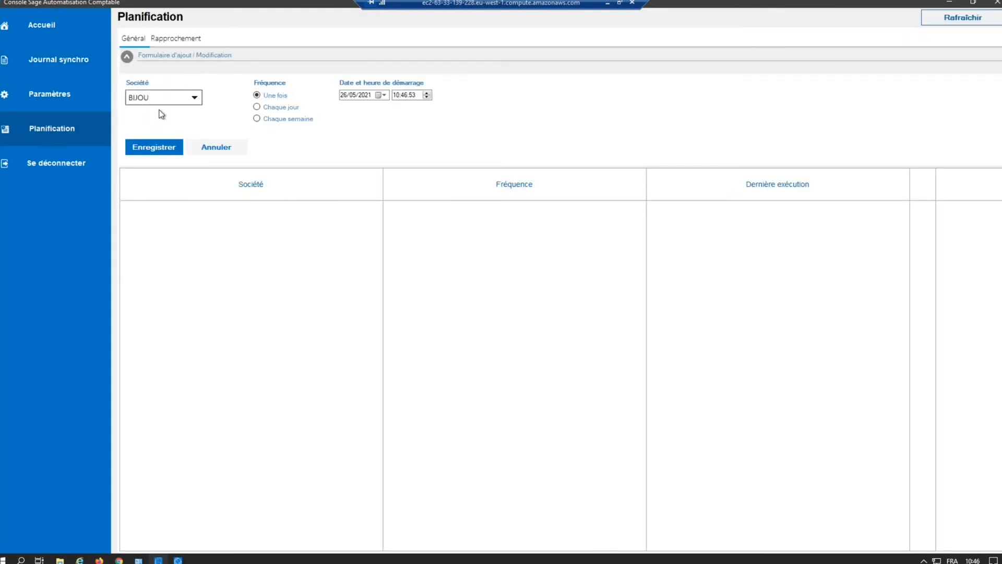
click(272, 108)
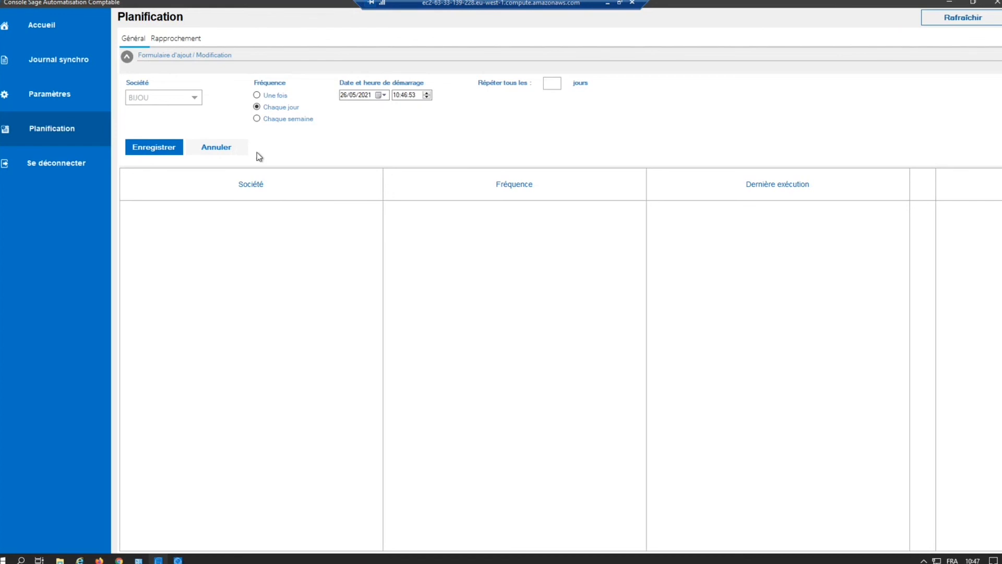
click(58, 62)
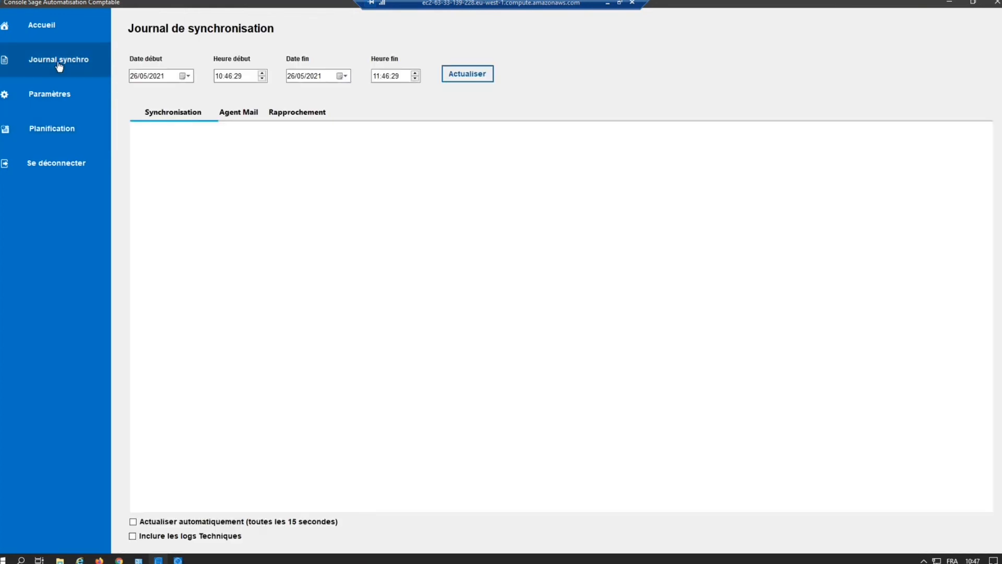
click(51, 42)
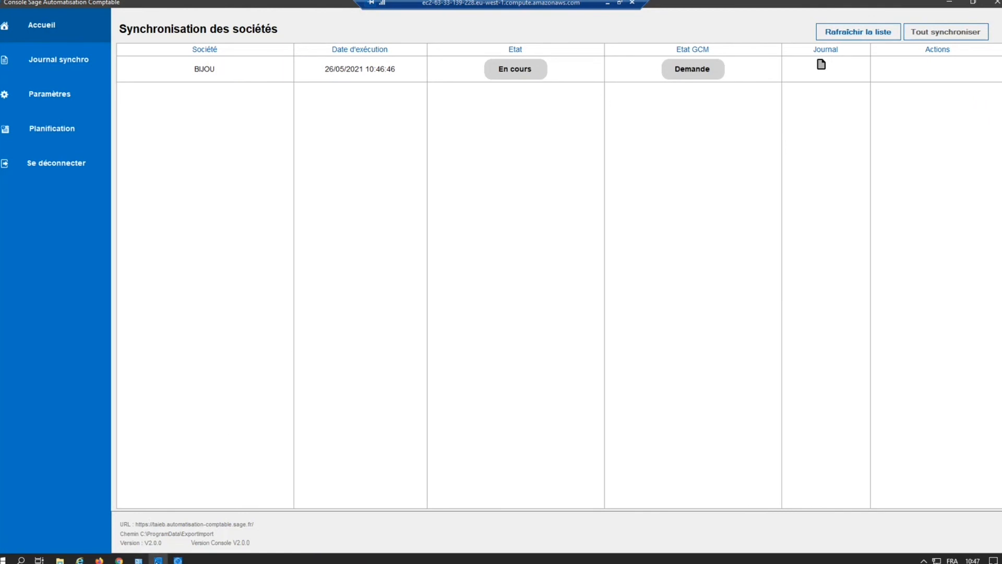
Step: Switch to Automatisation Comptable in Chrome, return to the original profile, and connect as the accountant
mouse_move(158, 560)
mouse_move(119, 560)
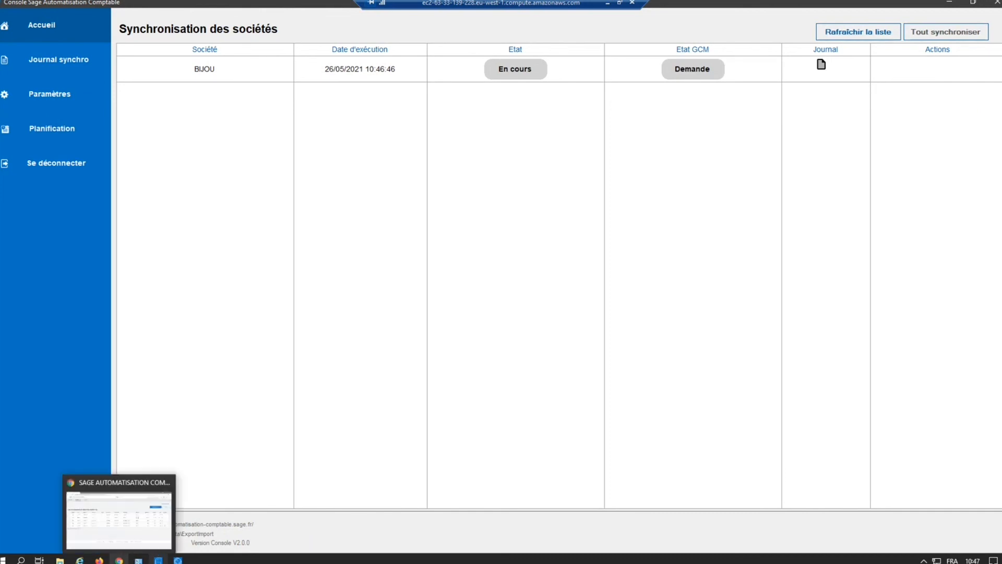
click(128, 526)
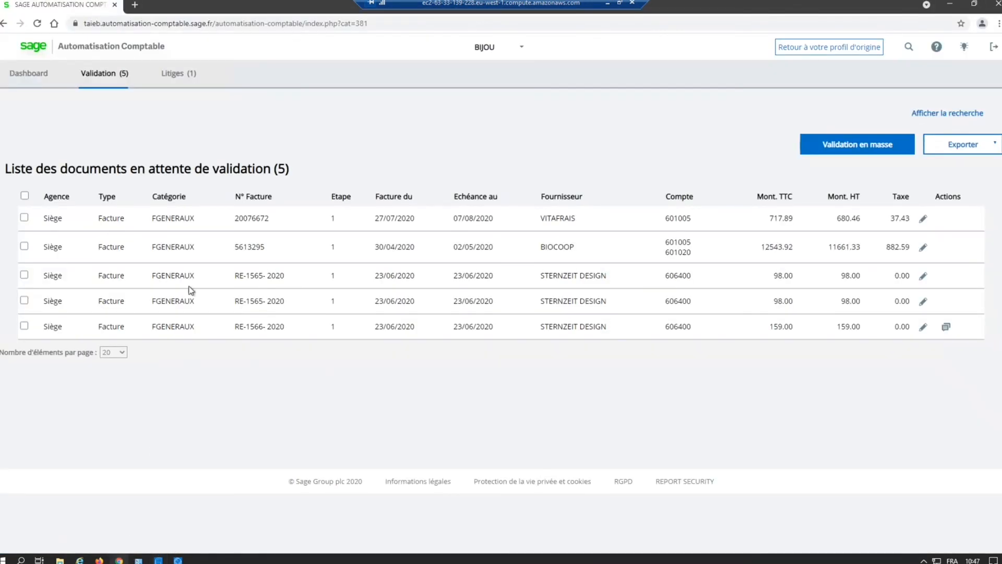
click(848, 56)
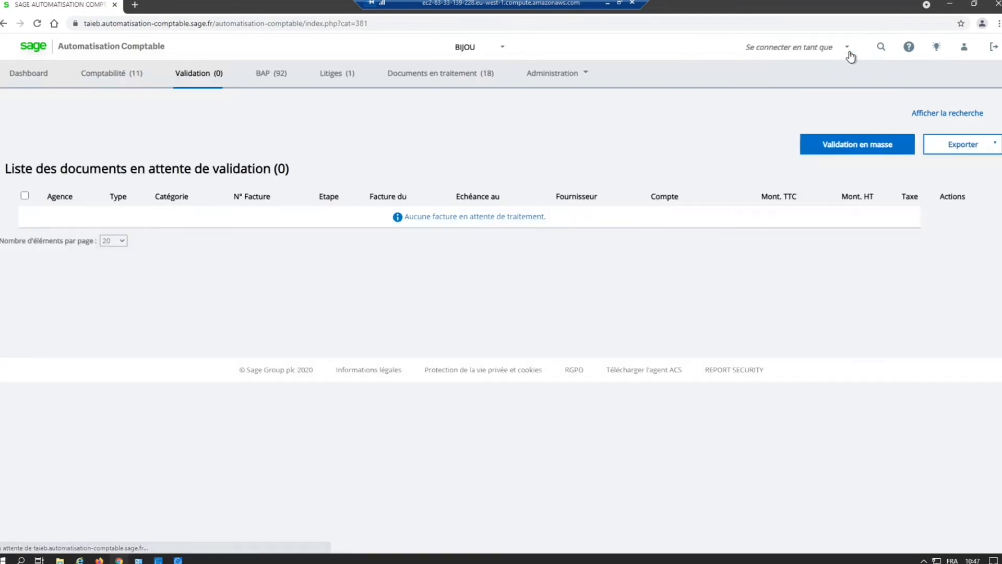
click(846, 50)
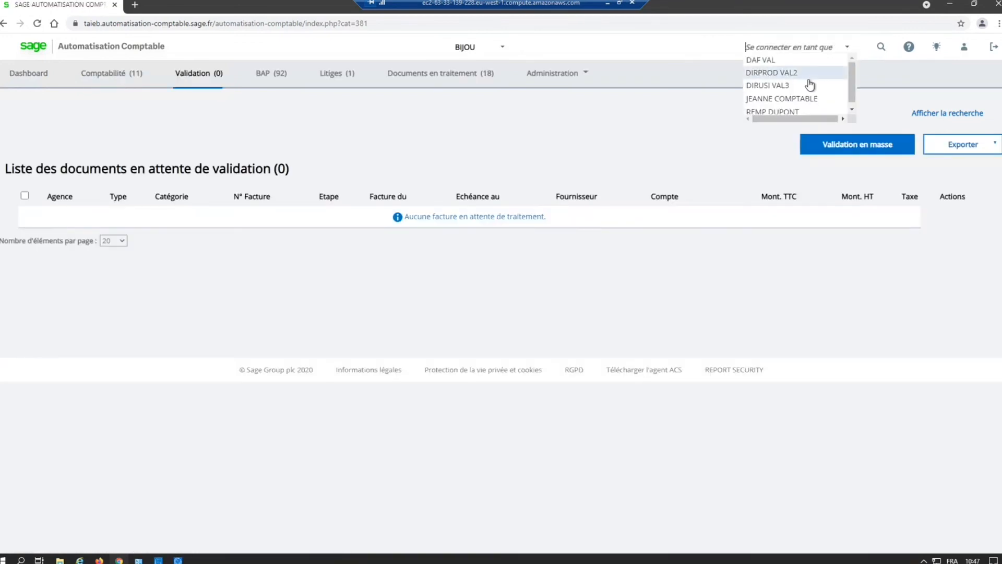
click(809, 100)
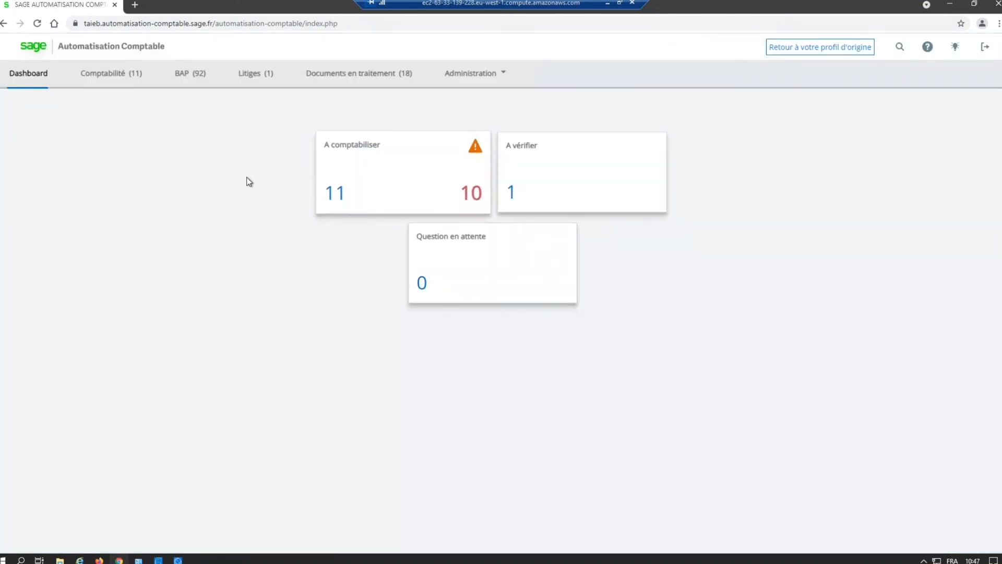
Step: Open the list of documents approved for payment and check invoice FA00521_503 and its comments
click(400, 77)
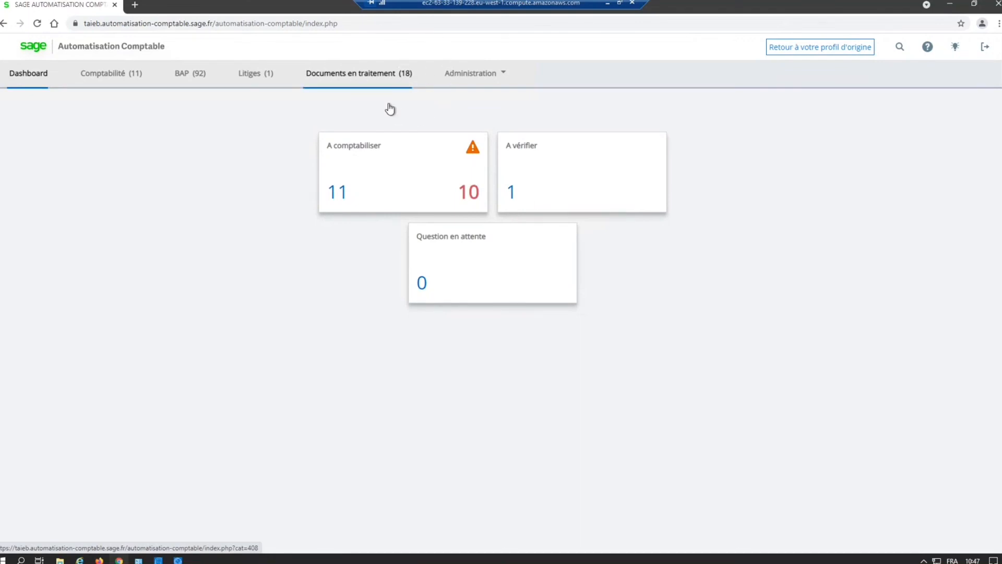
click(184, 81)
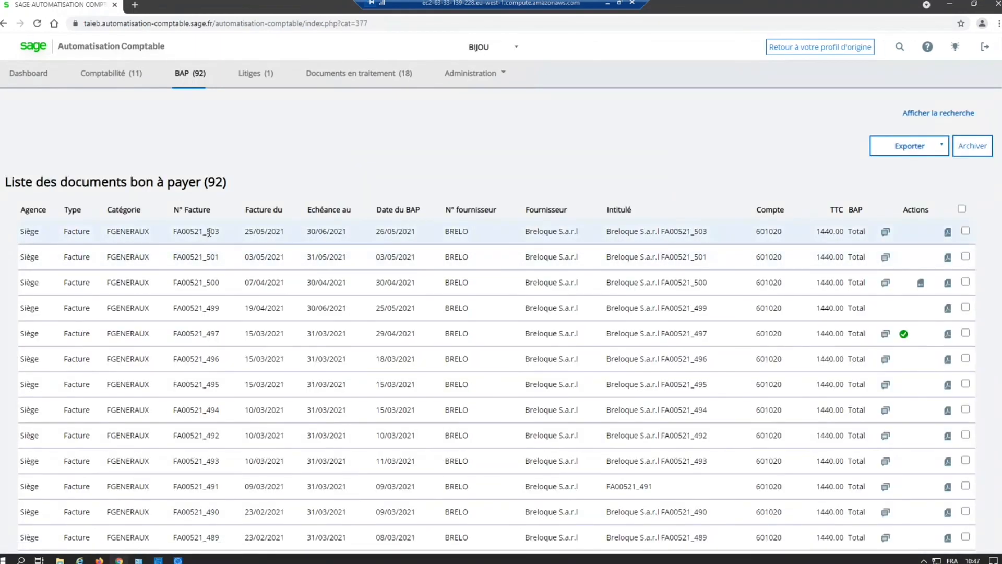
drag(207, 233, 222, 236)
mouse_move(885, 236)
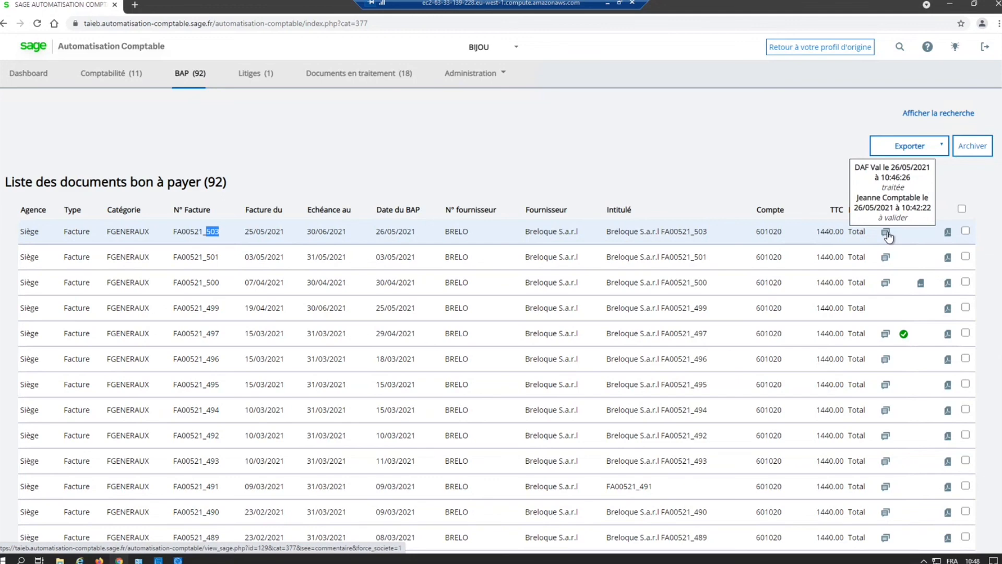
click(527, 159)
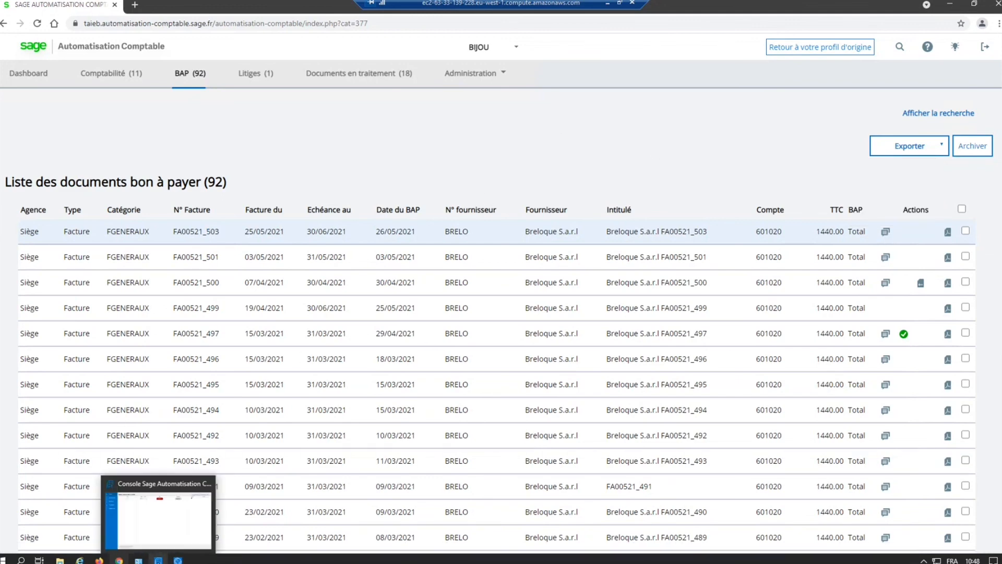
Step: Switch to Sage 100cloud Comptabilité and open the May 2021 Achats journal from the entry journals
click(178, 560)
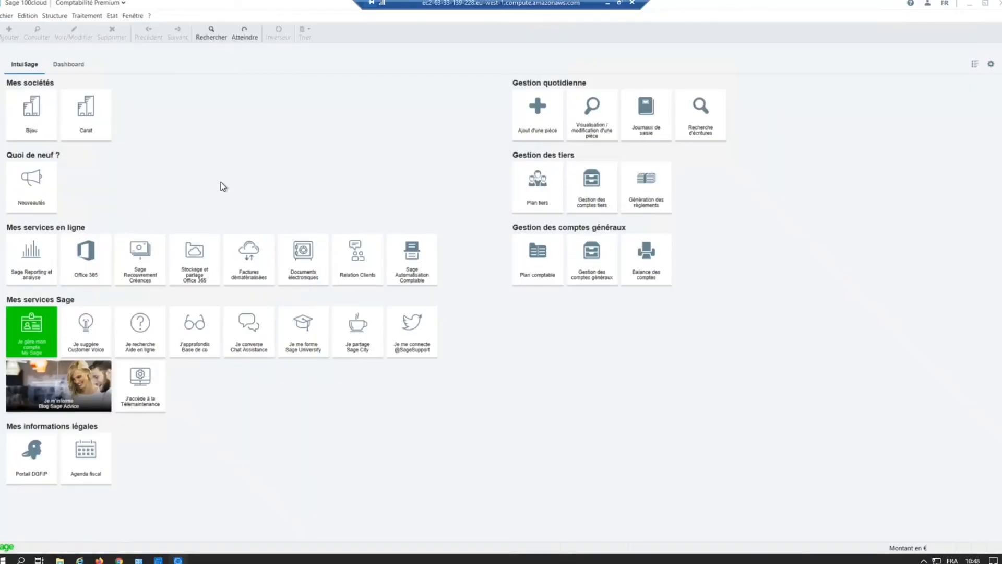
click(87, 16)
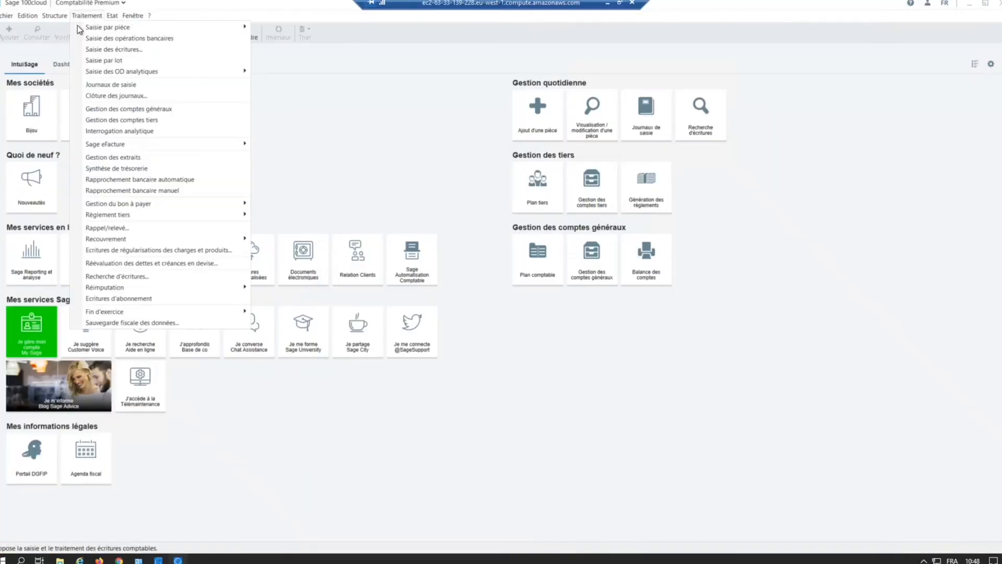
click(123, 86)
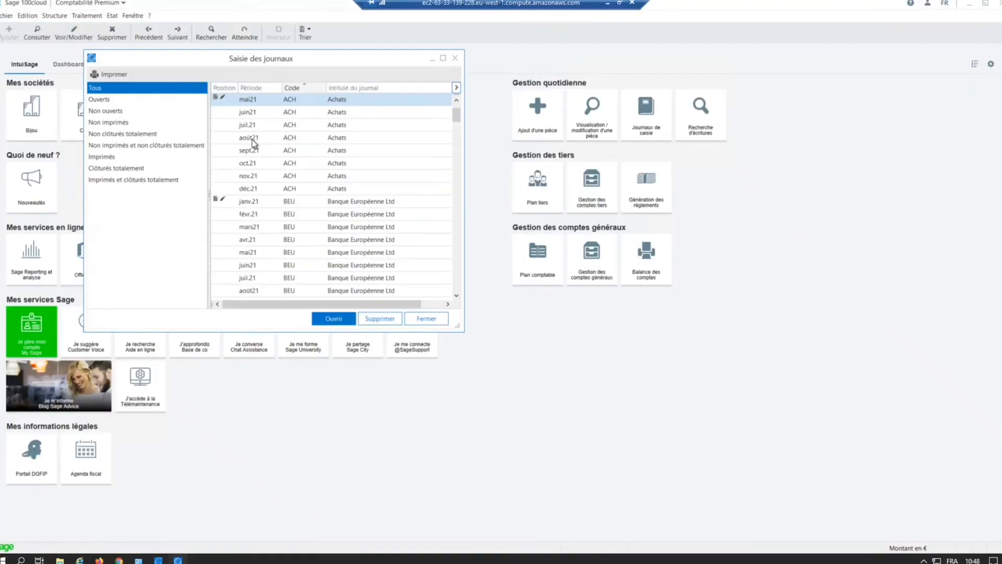
double_click(341, 102)
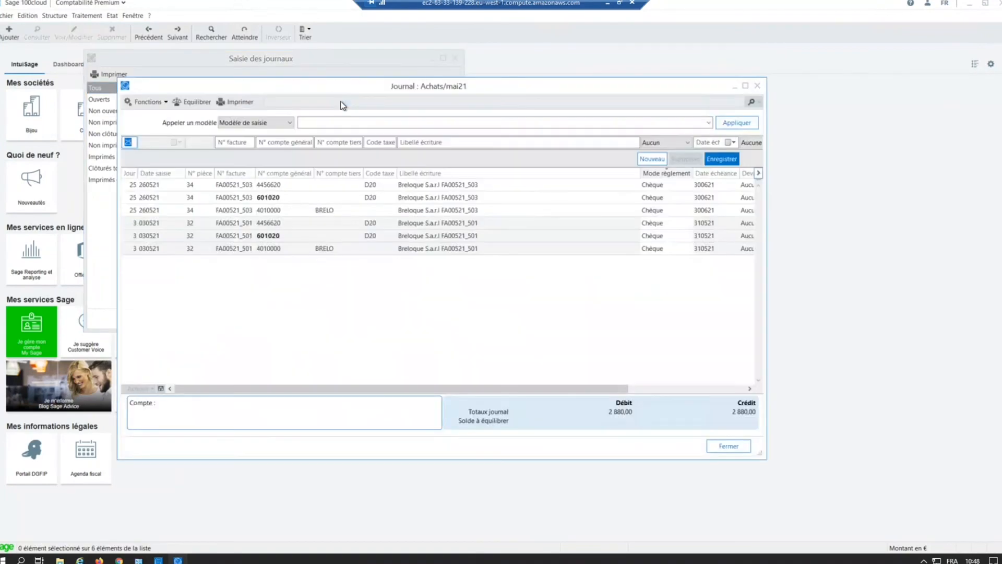
Step: Check the analytical breakdown of the 601020 line for invoice FA00521_503, and close it
click(247, 187)
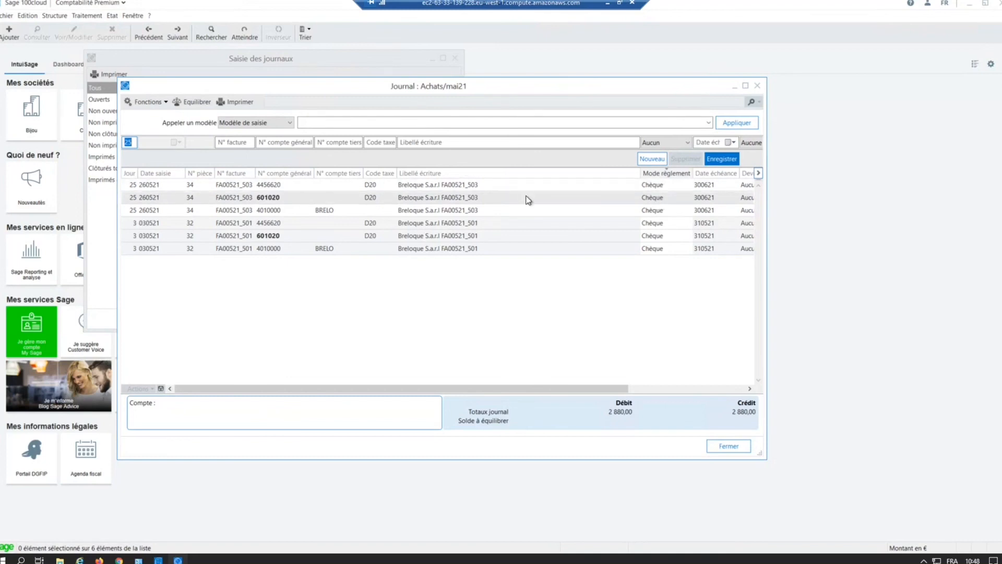
click(264, 201)
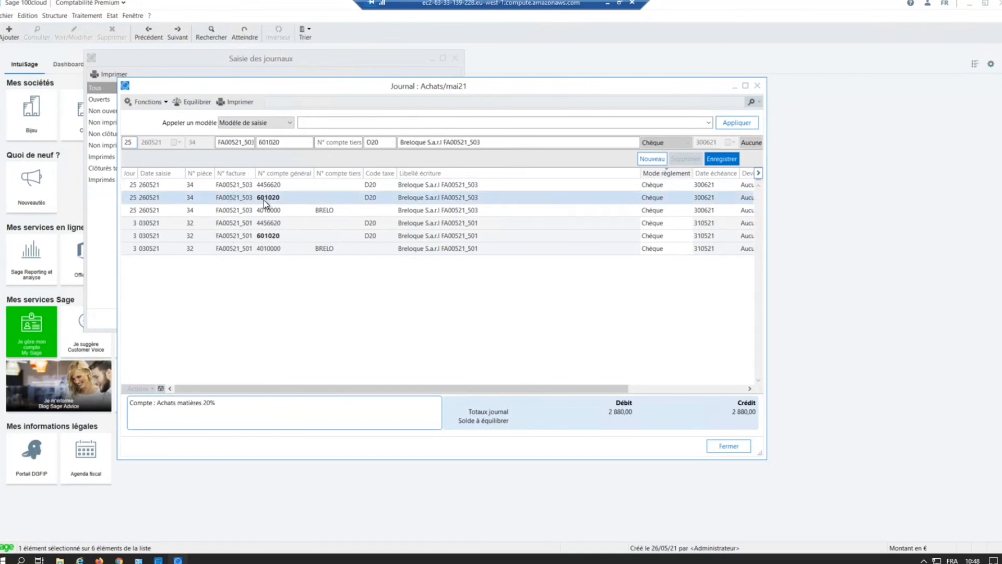
click(160, 389)
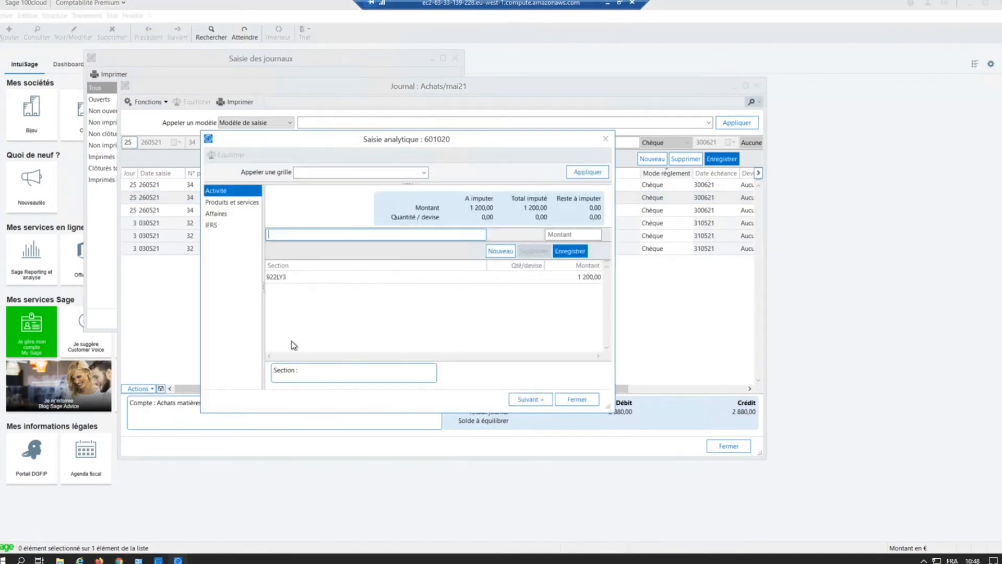
click(575, 399)
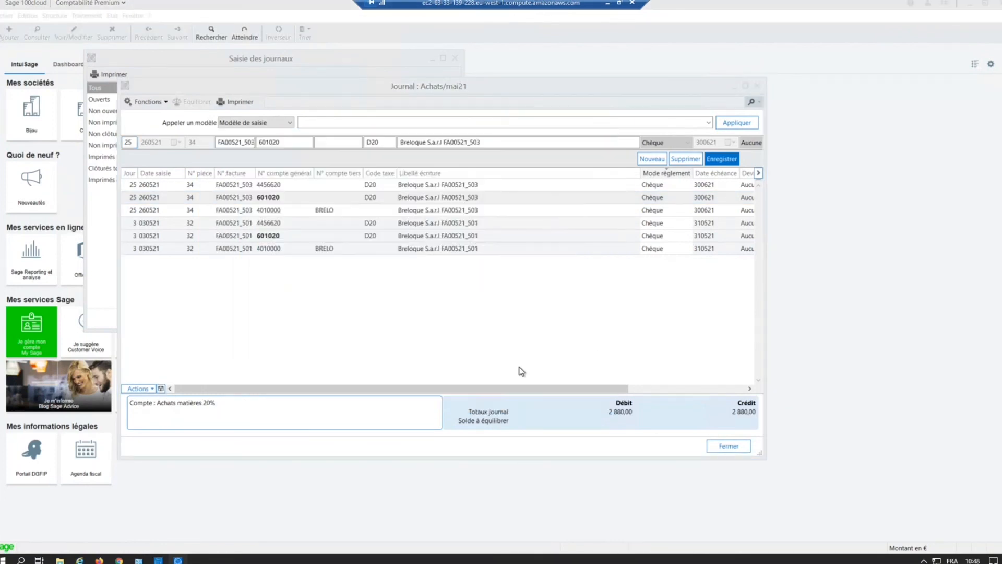
Step: View the documents attached to the 4456620 entry line of invoice FA00521_503 and open the linked file
click(177, 186)
click(139, 388)
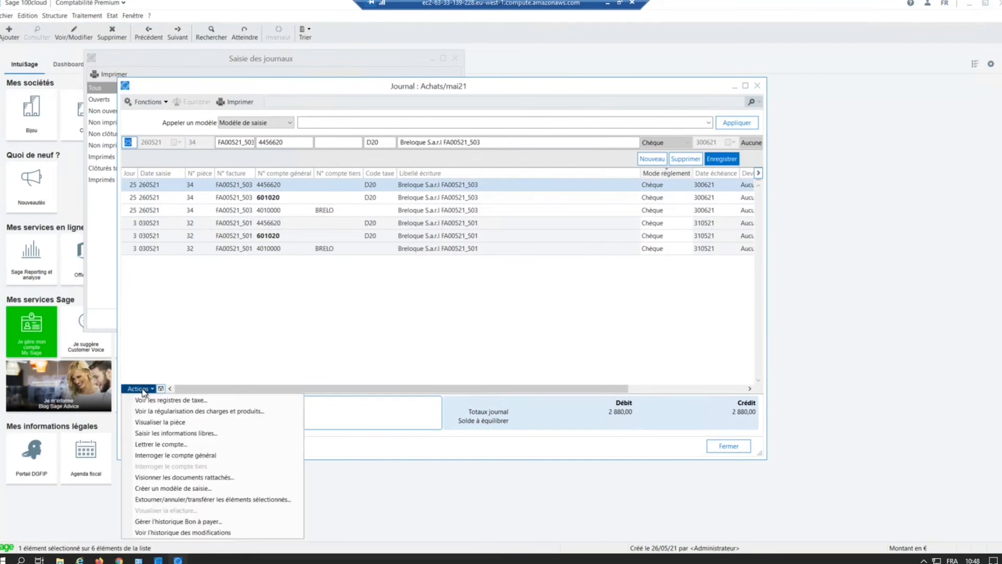
click(192, 477)
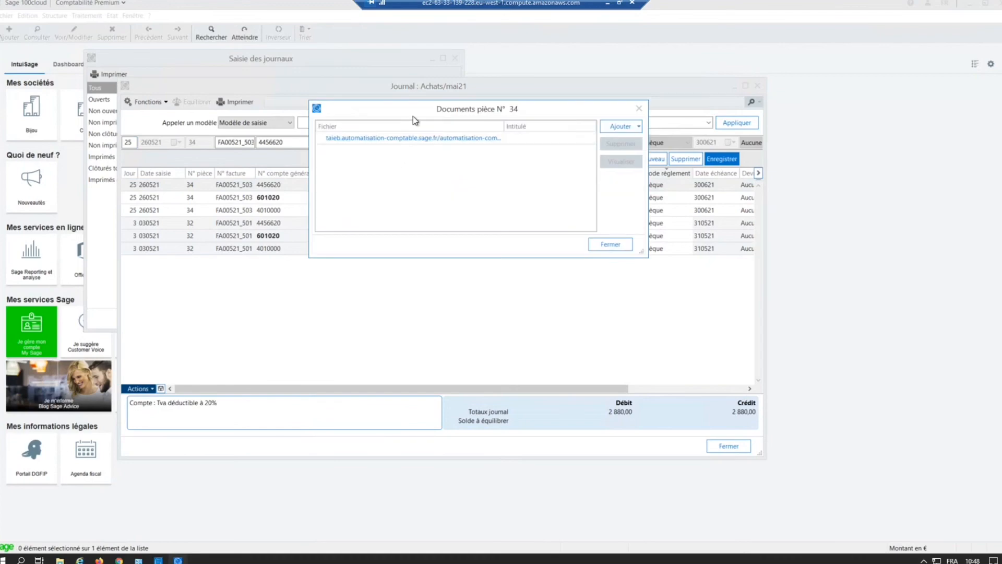
drag(414, 112, 454, 118)
double_click(431, 145)
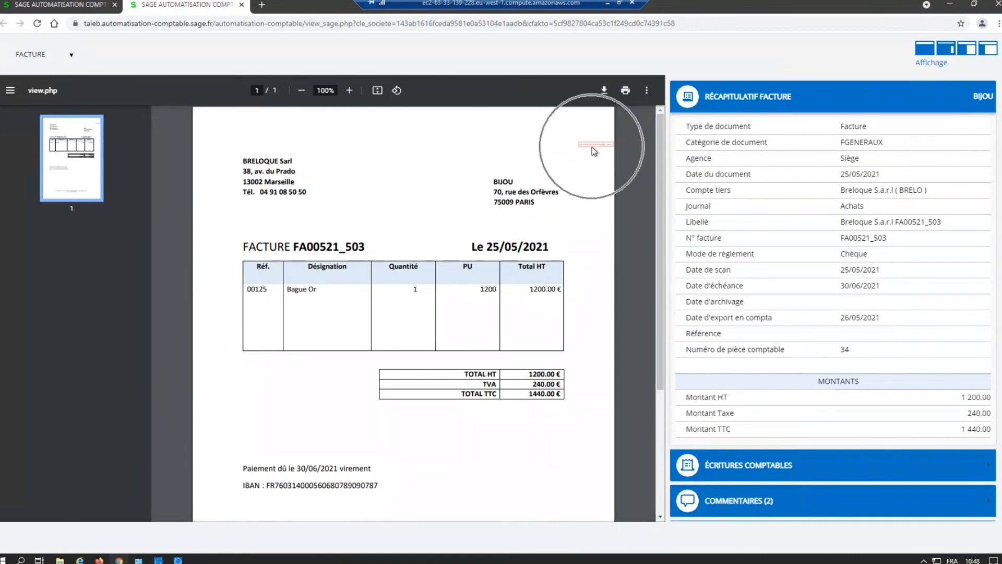
Step: Enlarge the invoice PDF to 500% and examine the payment approval stamp in its upper right corner
click(349, 90)
click(349, 91)
click(349, 90)
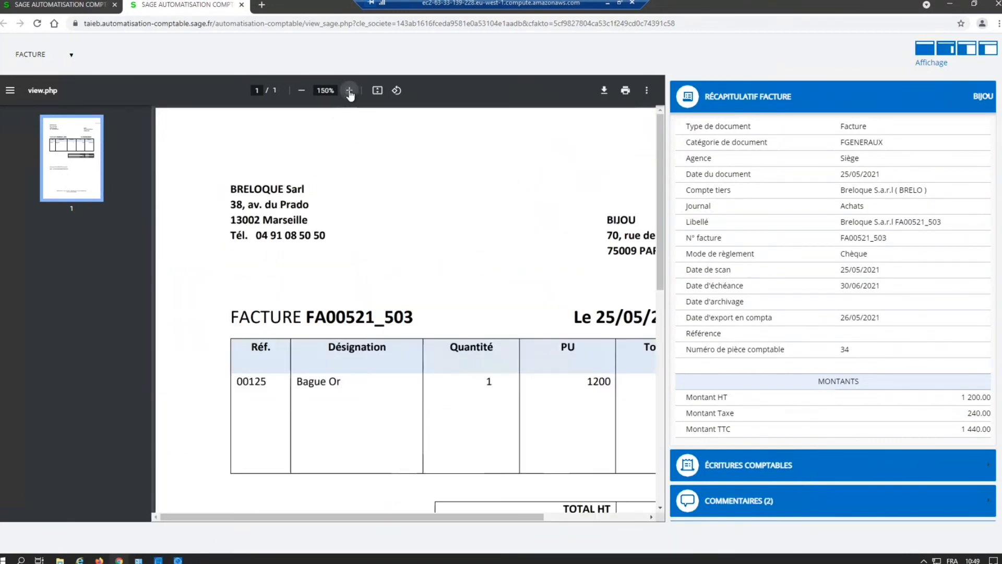
click(349, 91)
click(349, 90)
click(349, 90)
click(349, 90)
click(349, 91)
click(349, 90)
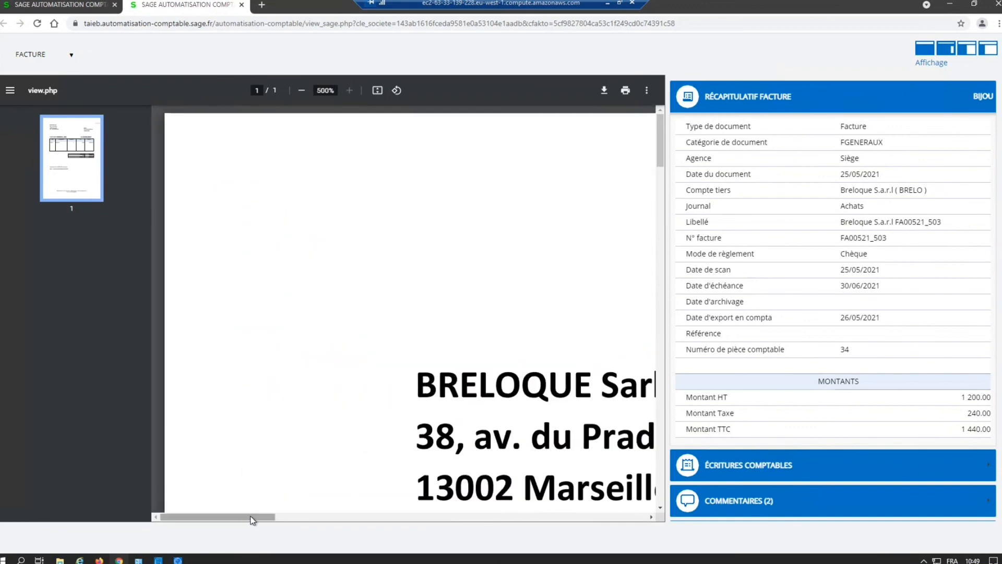
drag(252, 523, 702, 525)
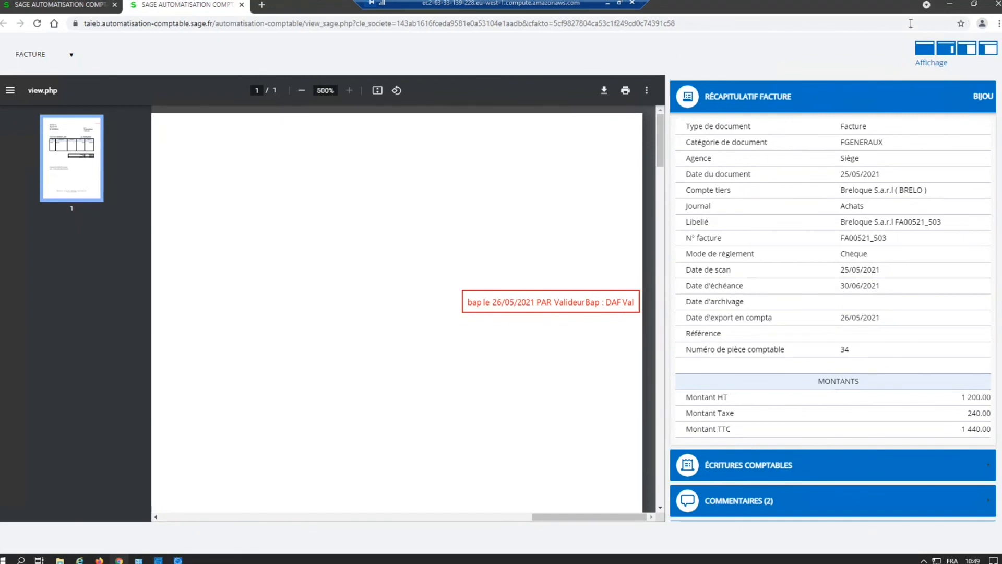
Step: Close the browser and the attached documents window, and close the Achats journal and the journal list
click(997, 5)
click(649, 250)
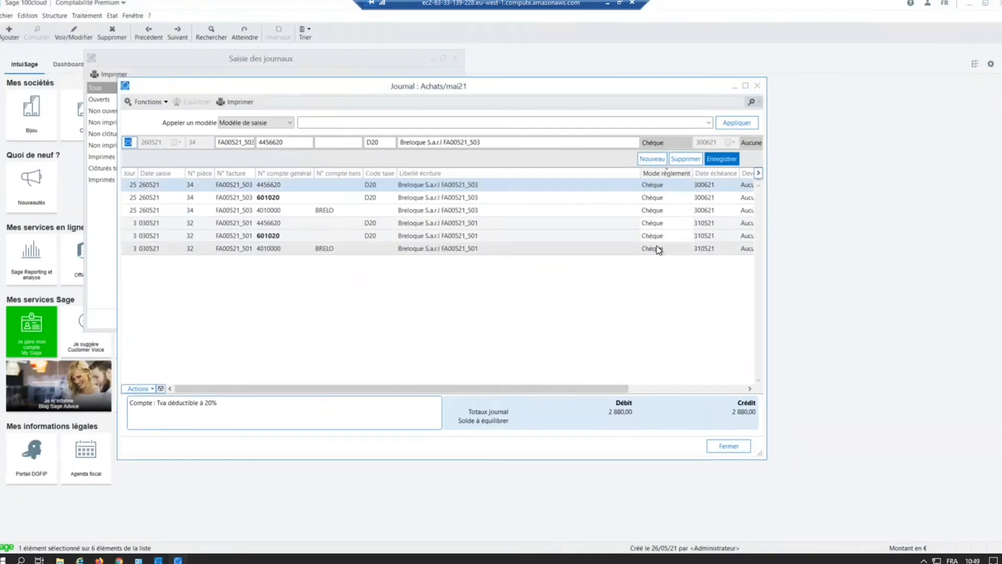
click(758, 86)
click(454, 58)
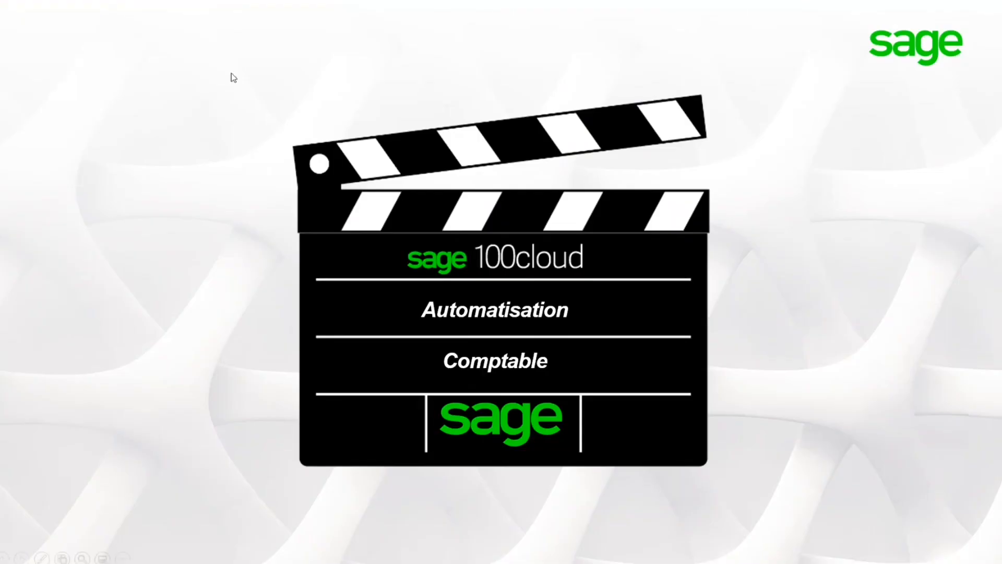
click(749, 243)
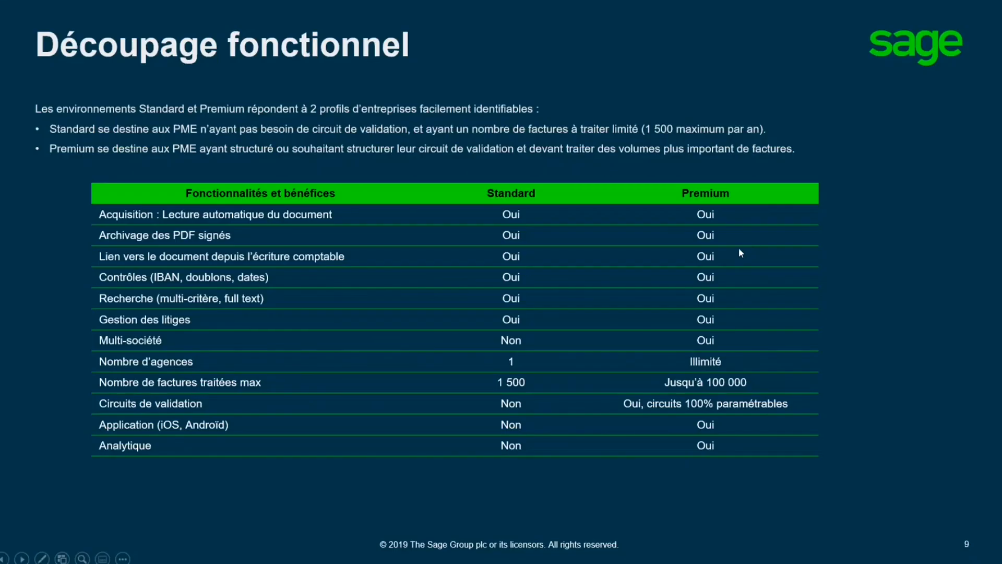